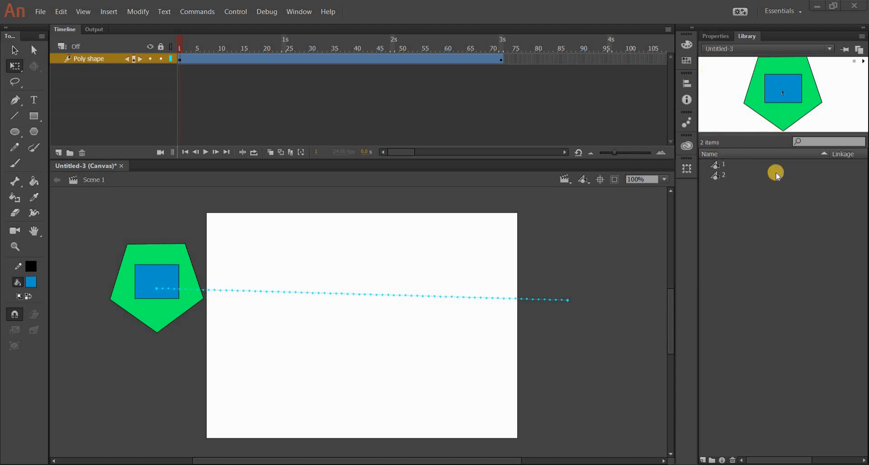
# Step: Preview symbols 1 and 2 in the library to compare the graphics they contain
pyautogui.click(732, 164)
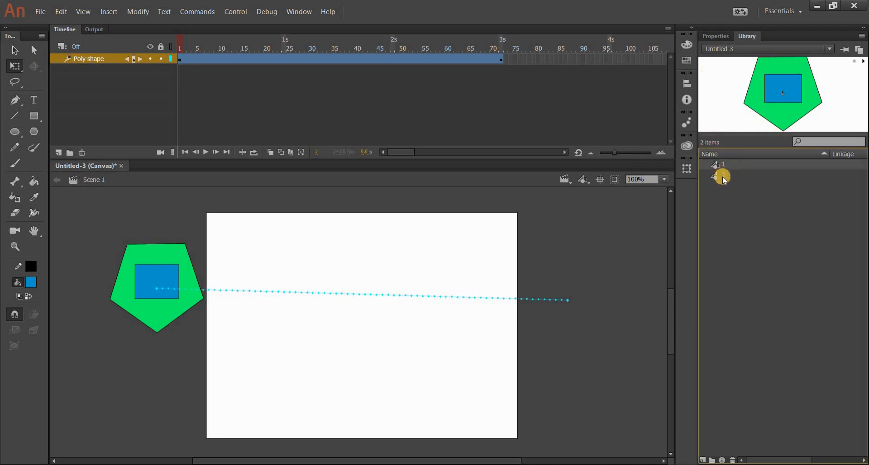
pyautogui.click(723, 176)
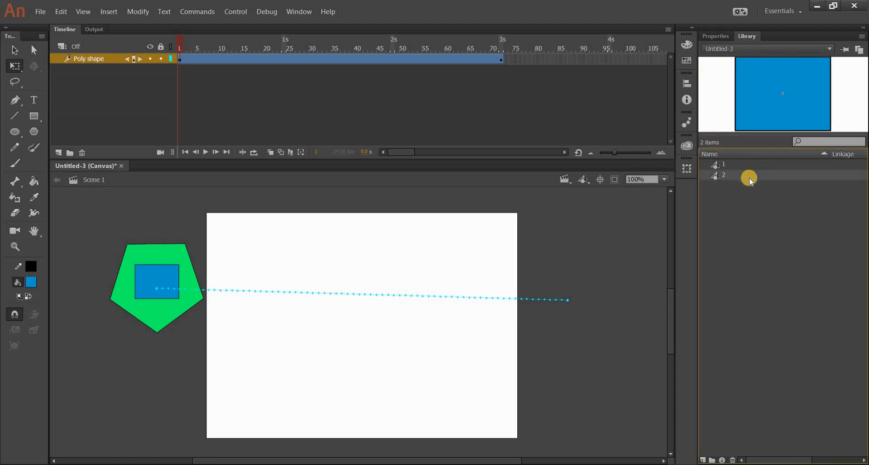
pyautogui.click(739, 163)
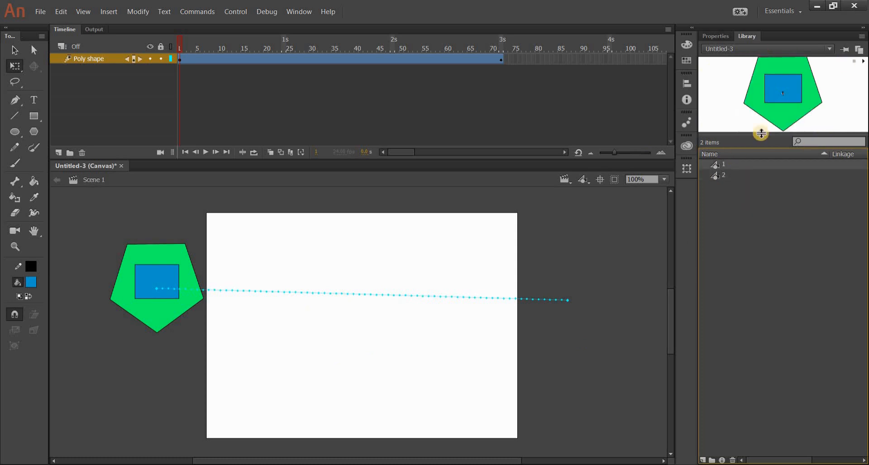
pyautogui.click(586, 271)
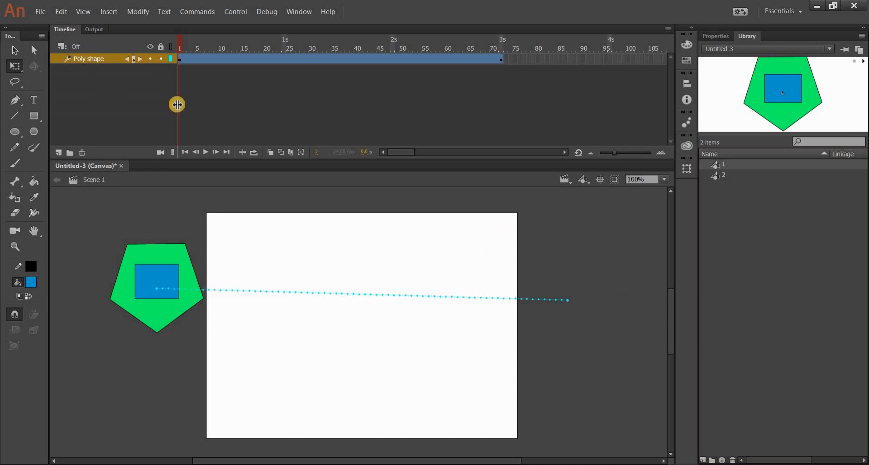
# Step: Open the pentagon symbol on the stage, inspect its Green poly and Blue square layers, and play its nested animation
pyautogui.doubleClick(165, 274)
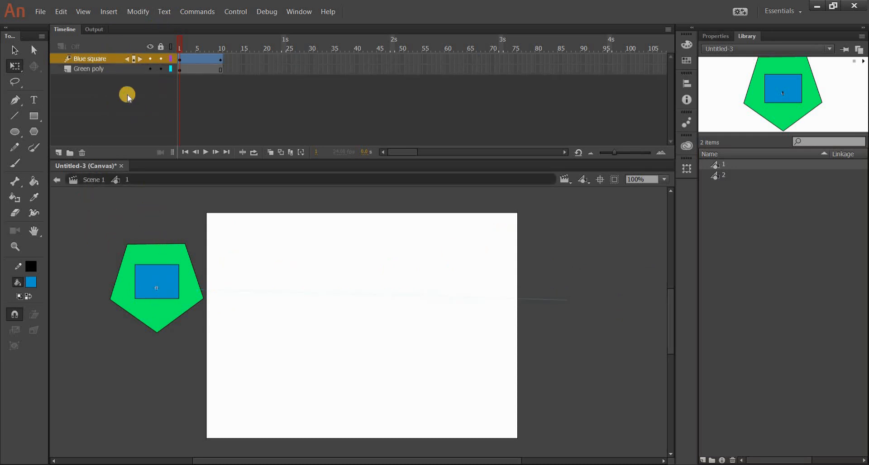
pyautogui.click(187, 296)
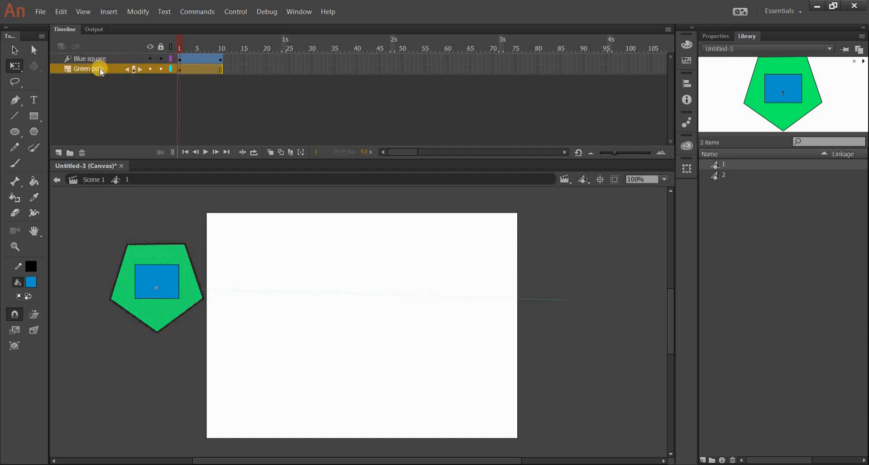
pyautogui.click(92, 57)
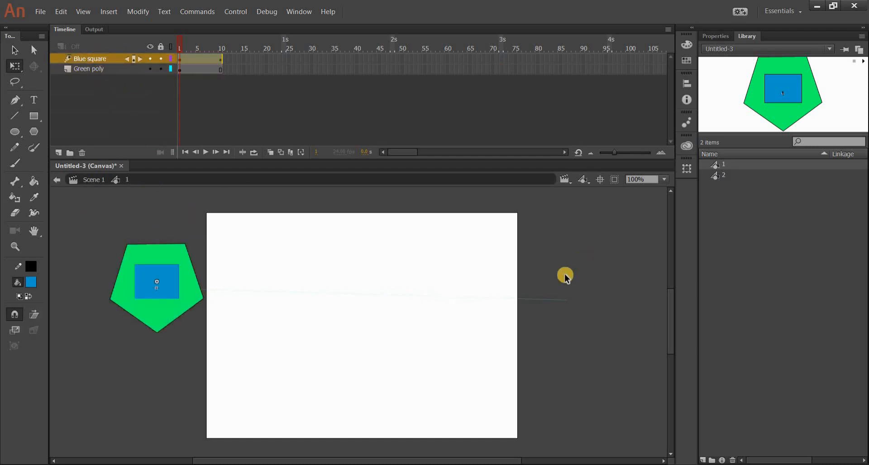
pyautogui.click(416, 407)
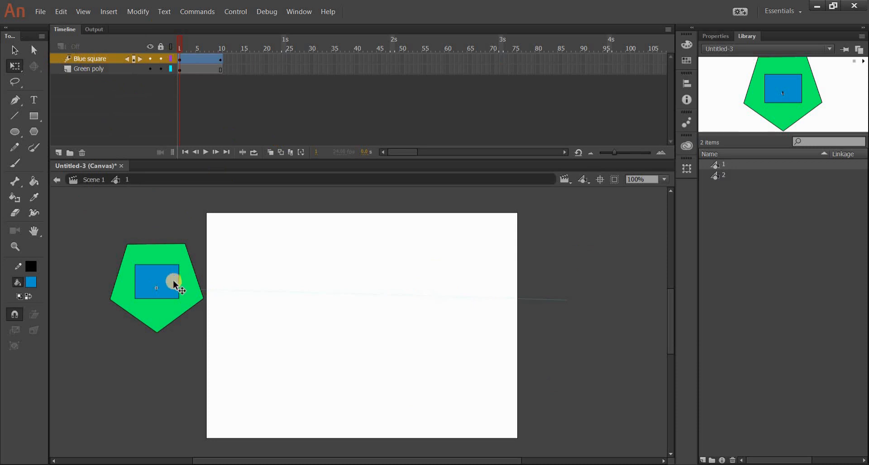
pyautogui.press('Return')
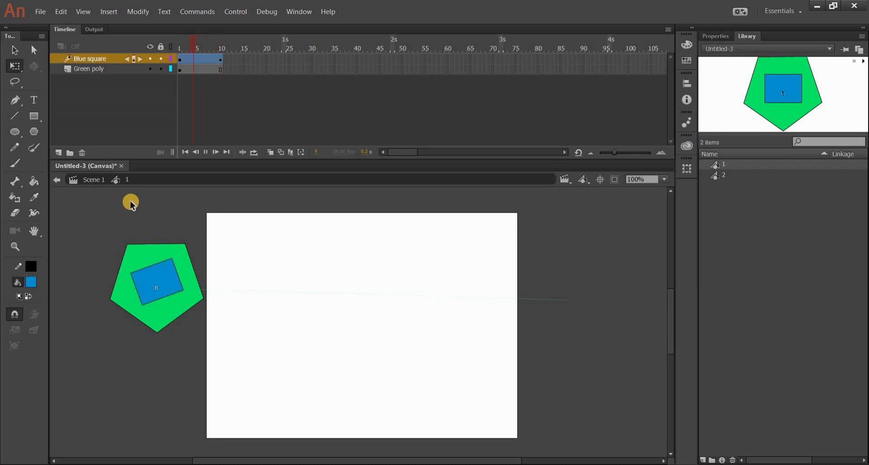
# Step: Return to Scene 1 and play the main timeline from frame 1 to watch the Poly shape tween
pyautogui.click(96, 180)
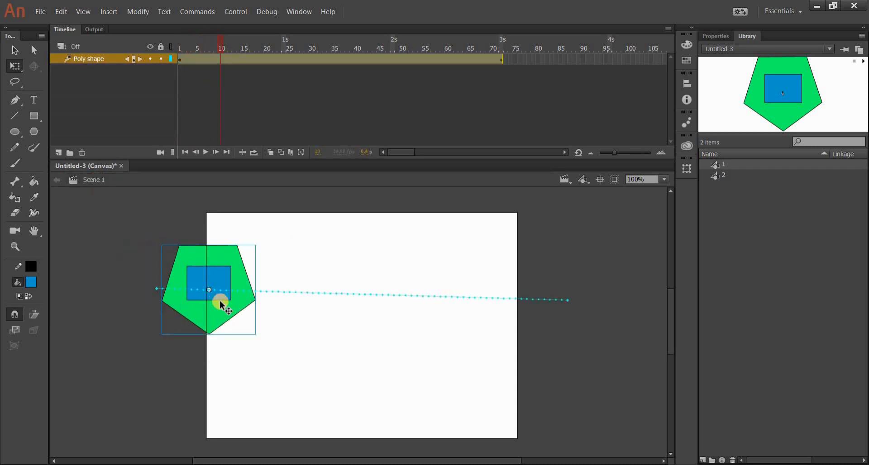
pyautogui.click(180, 58)
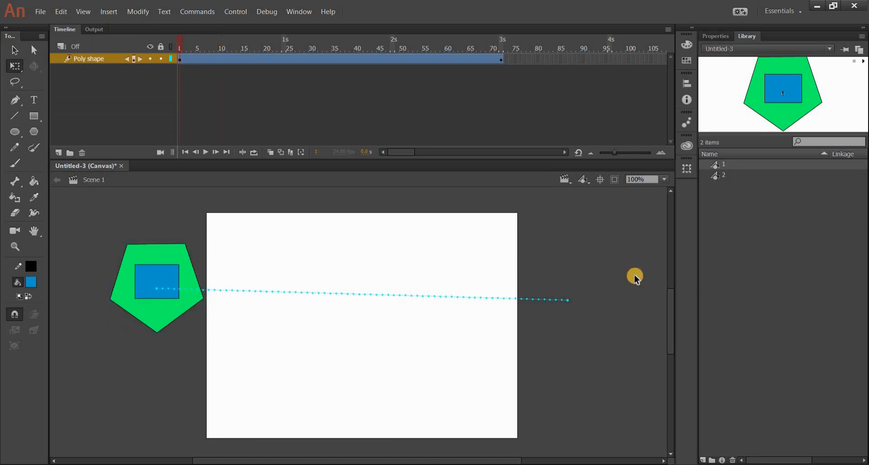
pyautogui.press('Return')
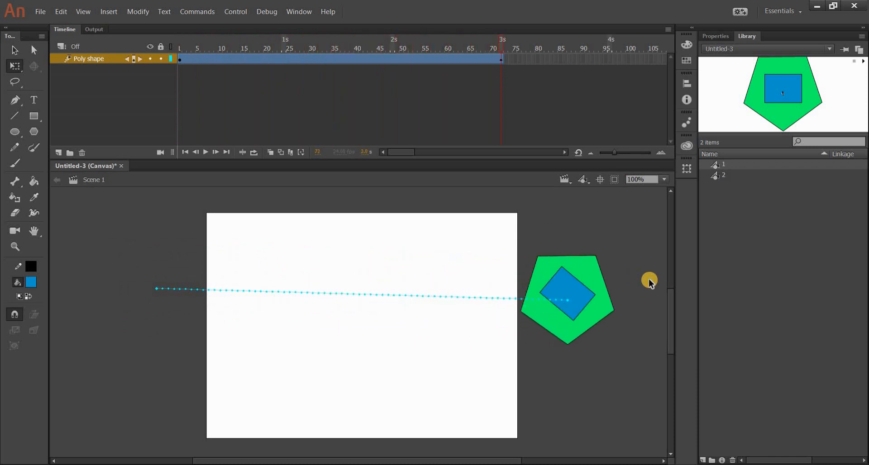
# Step: Create a new HTML5 Canvas document at 550 by 400 px and 24 fps
pyautogui.click(41, 12)
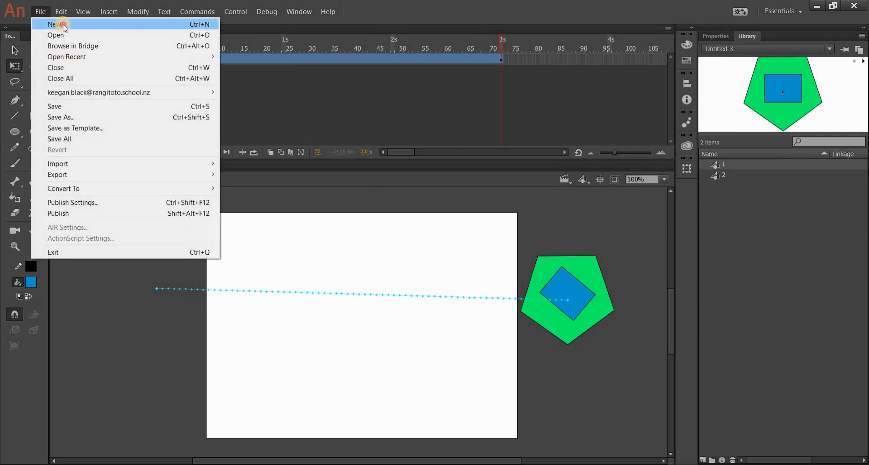
pyautogui.click(64, 26)
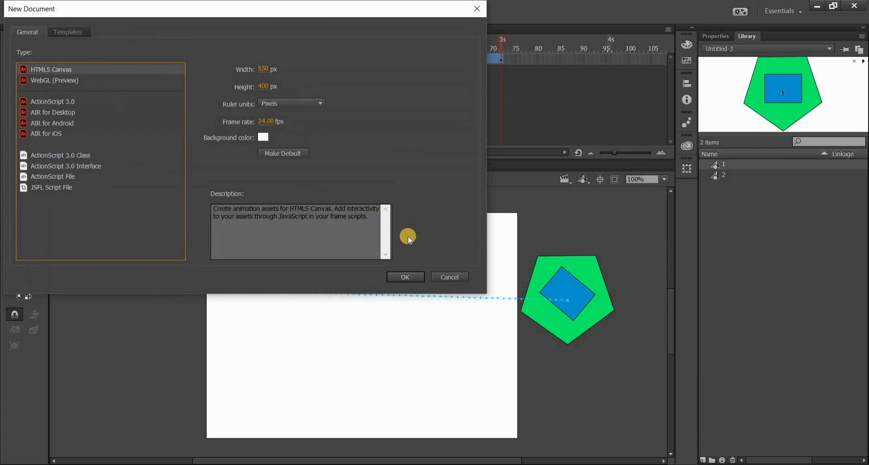
pyautogui.click(406, 279)
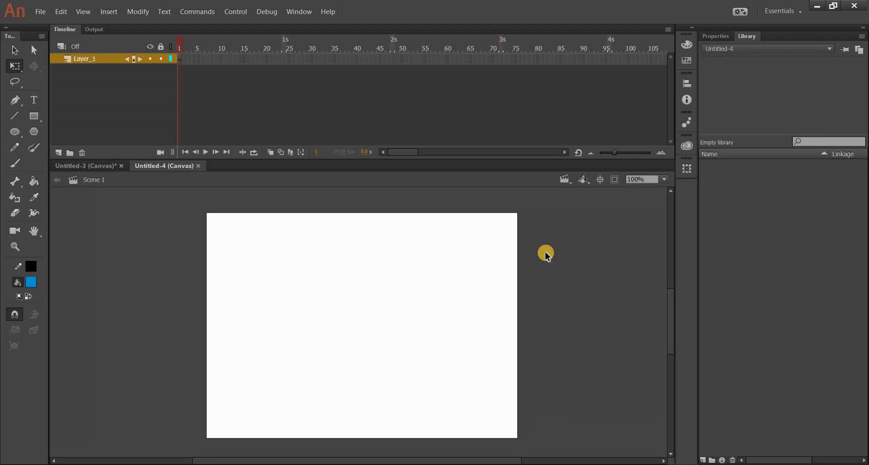
pyautogui.click(40, 10)
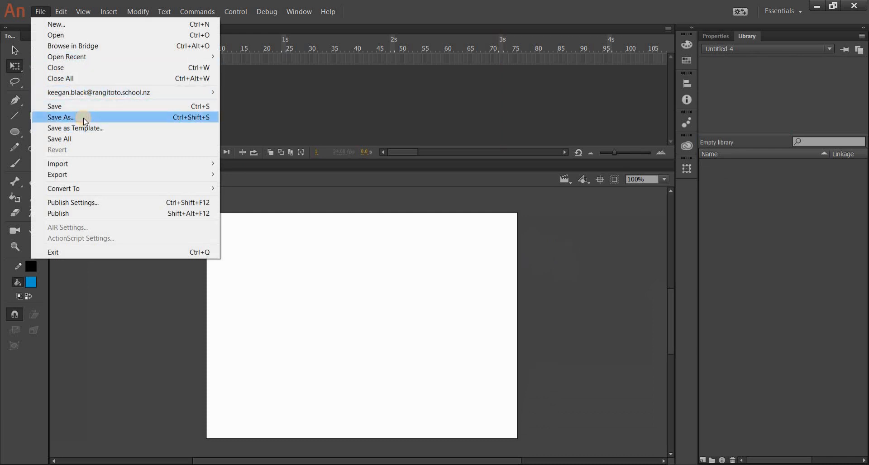
pyautogui.click(85, 118)
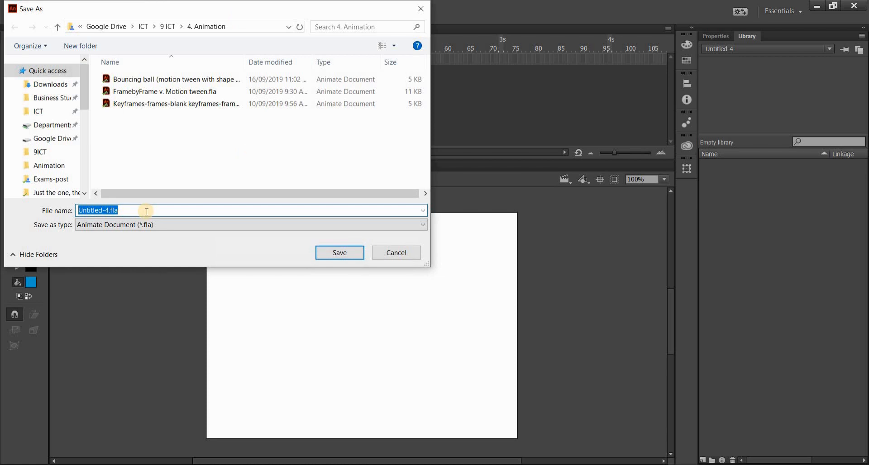
pyautogui.write('MyCar')
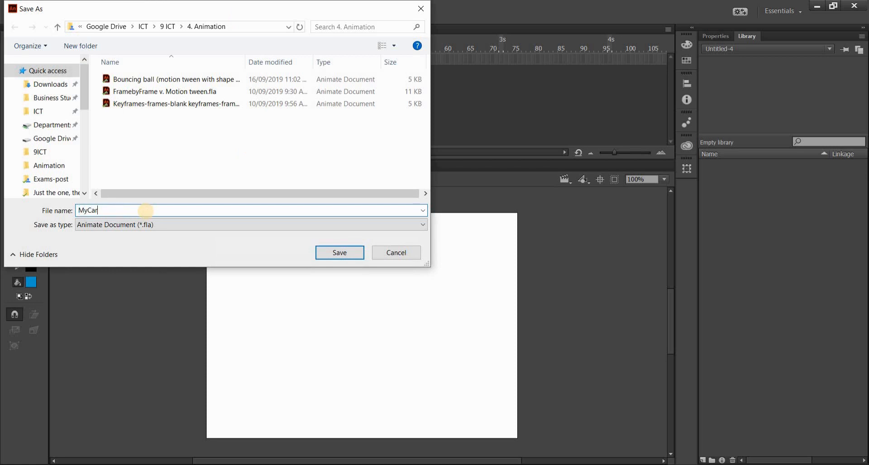
pyautogui.write('RoadScene')
pyautogui.press('BackSpace')
pyautogui.press('BackSpace')
pyautogui.press('BackSpace')
pyautogui.press('BackSpace')
pyautogui.press('BackSpace')
pyautogui.press('BackSpace')
pyautogui.press('BackSpace')
pyautogui.press('BackSpace')
pyautogui.press('BackSpace')
pyautogui.click(381, 254)
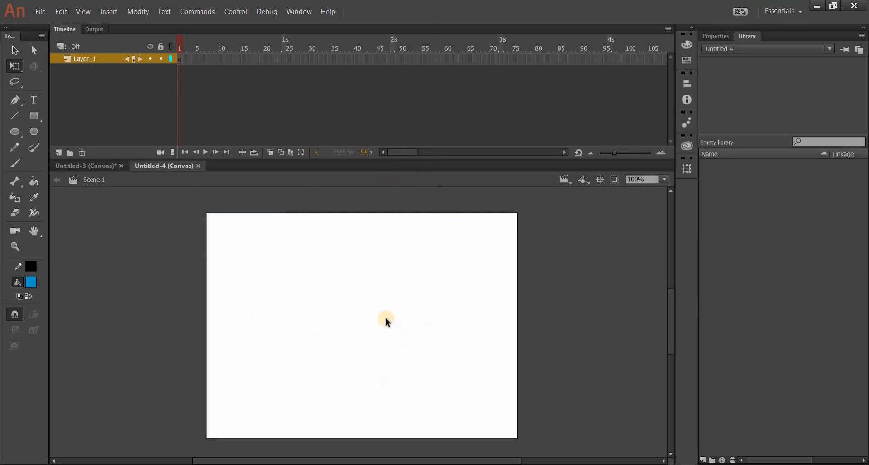
# Step: Set the document's stage color to the sky-blue swatch #00CCFF
pyautogui.click(710, 35)
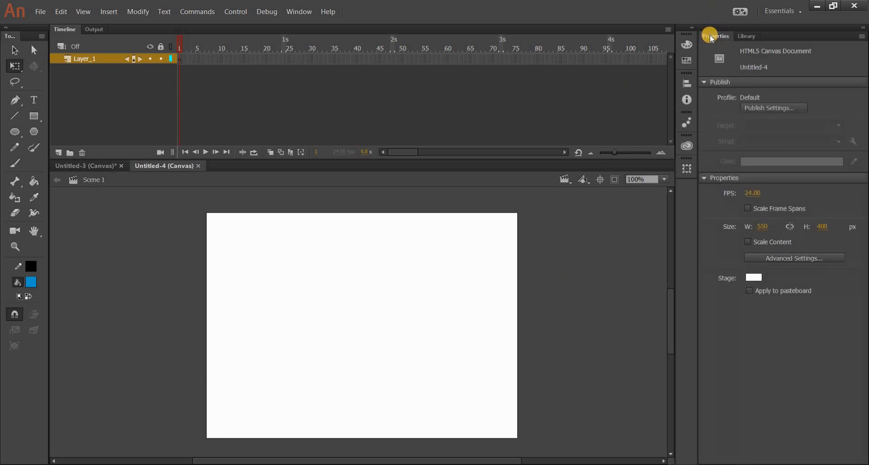
pyautogui.click(753, 277)
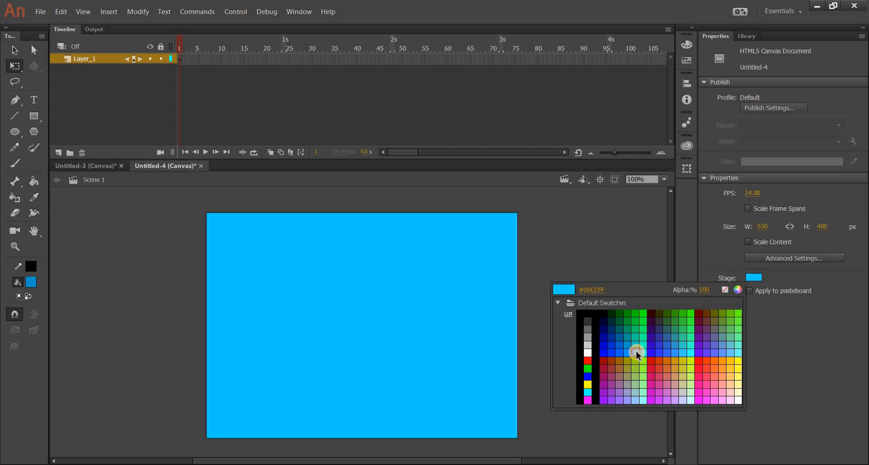
pyautogui.click(637, 352)
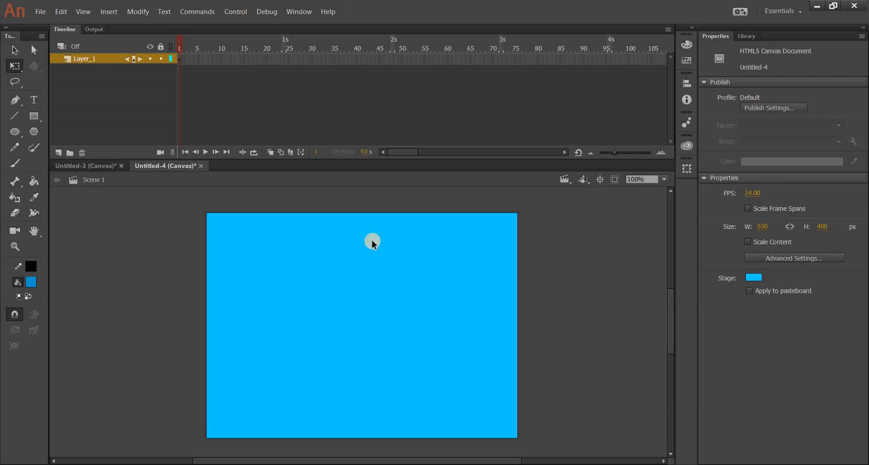
# Step: Rename Layer_1 as Grass
pyautogui.doubleClick(85, 58)
pyautogui.write('Circ')
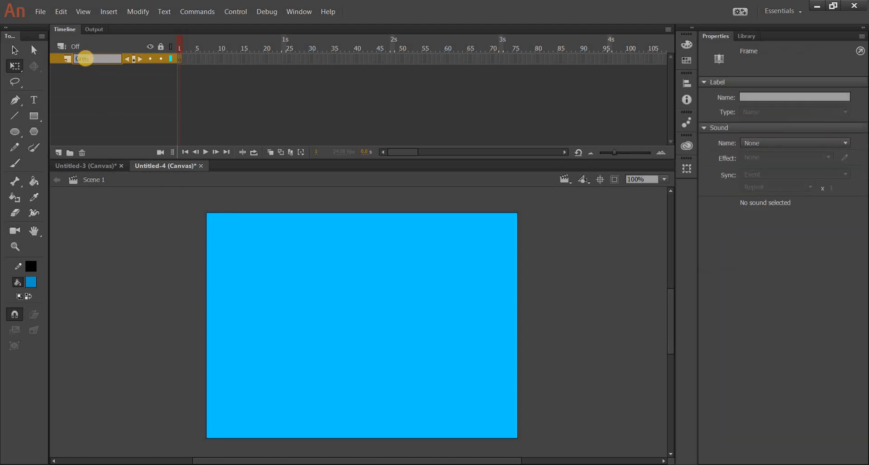
pyautogui.press('Return')
pyautogui.click(547, 256)
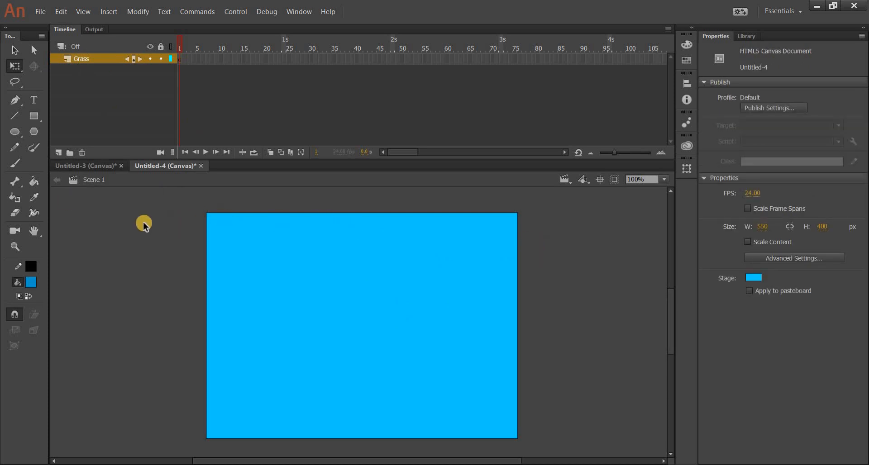
# Step: Draw a green (#009933) rectangle without a stroke over the lower half of the stage, extending past its side and bottom edges
pyautogui.click(30, 115)
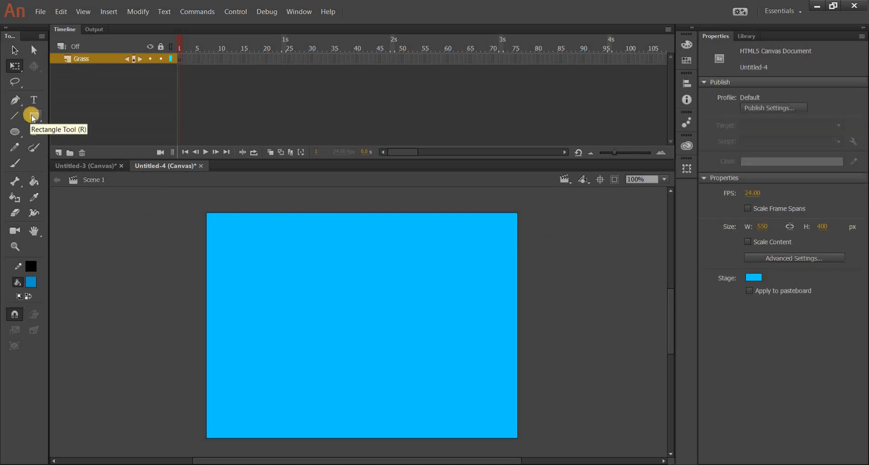
pyautogui.click(32, 117)
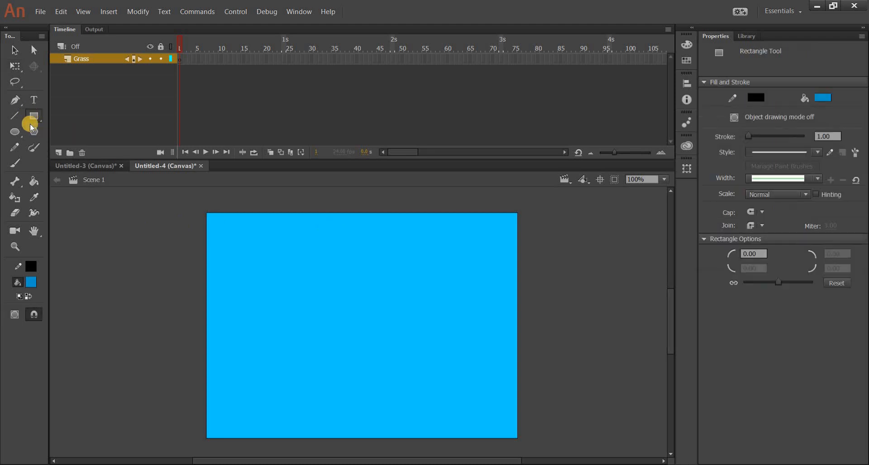
pyautogui.click(31, 282)
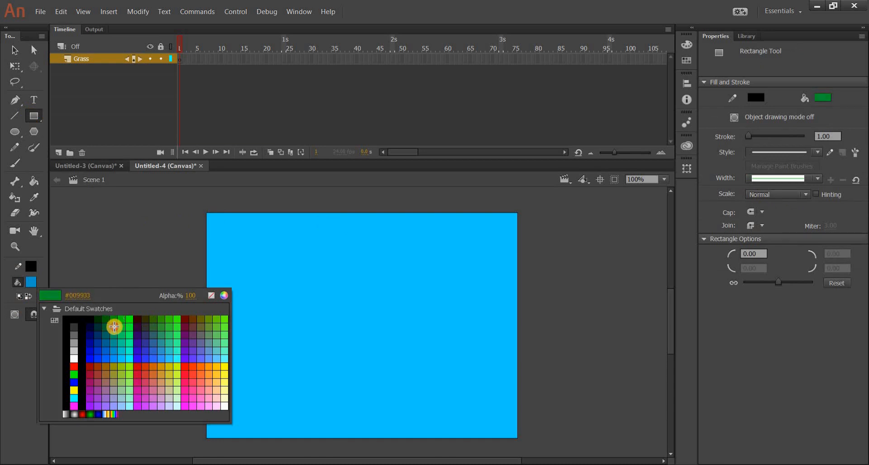
pyautogui.click(114, 325)
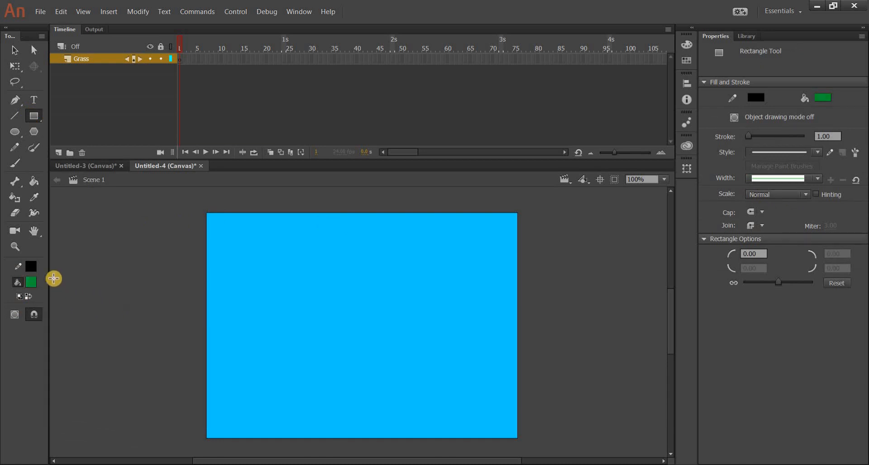
pyautogui.moveTo(301, 299); pyautogui.dragTo(392, 352)
pyautogui.hotkey('ctrl', 'z')
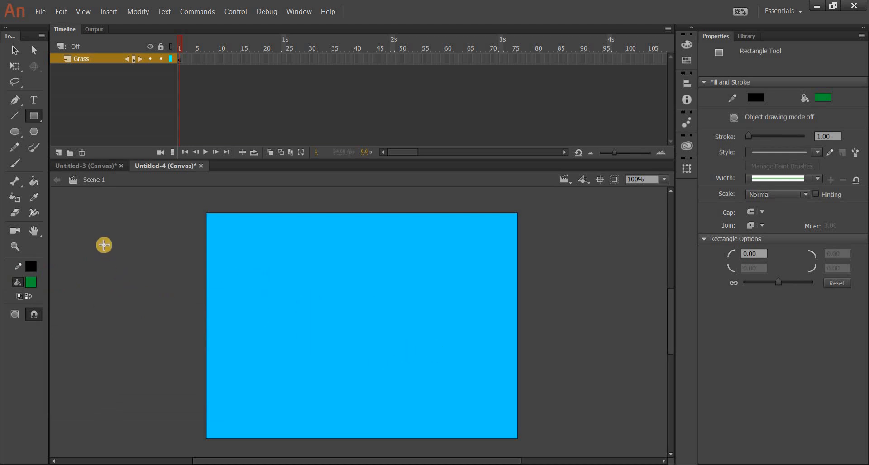
pyautogui.click(29, 267)
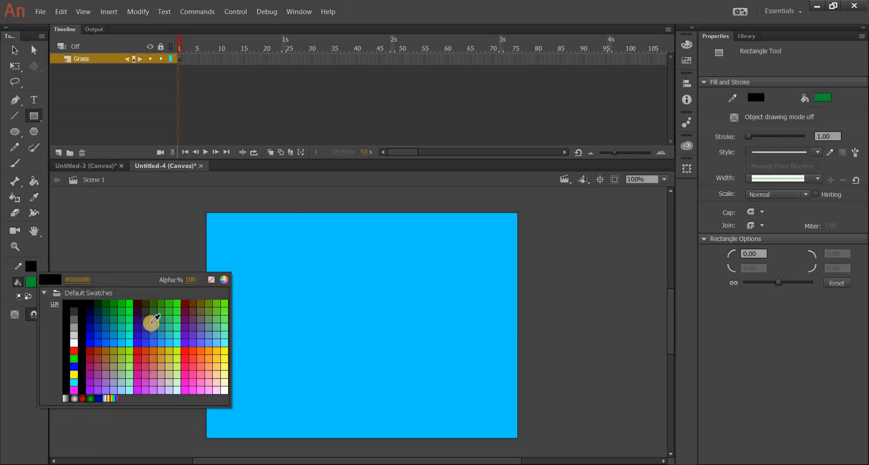
pyautogui.click(210, 281)
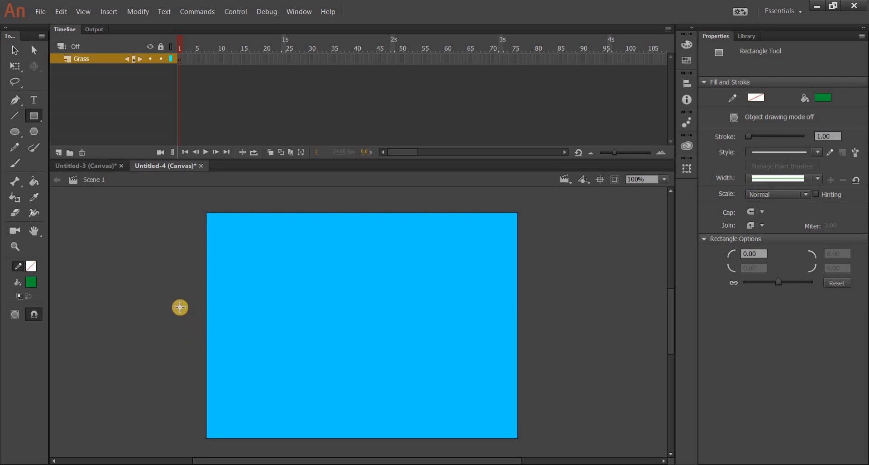
pyautogui.moveTo(187, 319); pyautogui.dragTo(260, 368)
pyautogui.moveTo(506, 444)
pyautogui.mouseDown()
pyautogui.moveTo(553, 438)
pyautogui.moveTo(554, 446)
pyautogui.mouseUp()
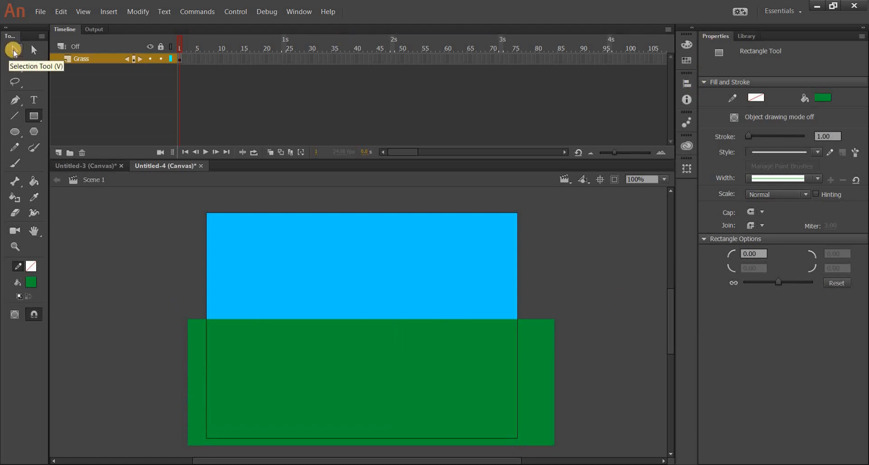
# Step: Bend the green rectangle's top edge upward with the Selection tool to form a gently curved hill
pyautogui.press('v')
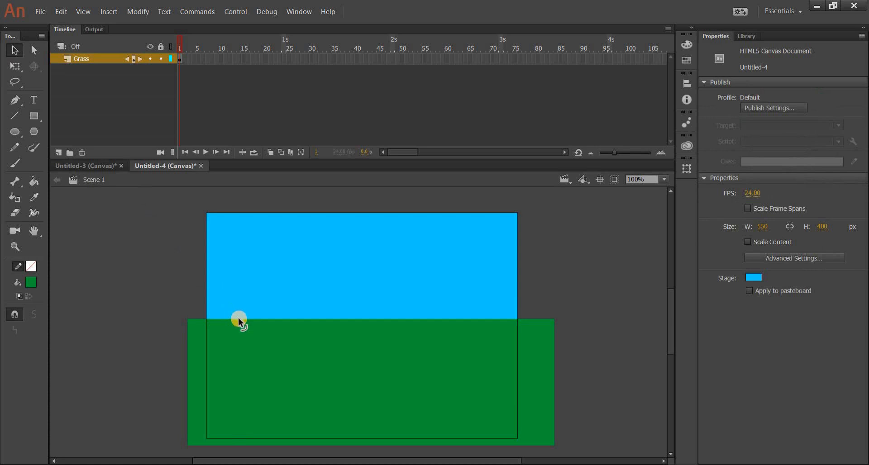
pyautogui.moveTo(239, 303)
pyautogui.mouseDown()
pyautogui.moveTo(236, 321)
pyautogui.moveTo(236, 306)
pyautogui.mouseUp()
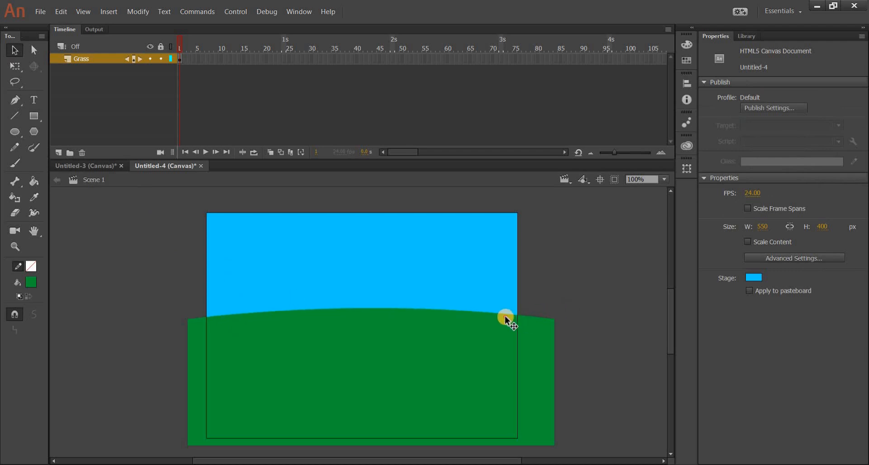
pyautogui.click(509, 321)
pyautogui.click(532, 304)
pyautogui.moveTo(492, 311); pyautogui.dragTo(493, 303)
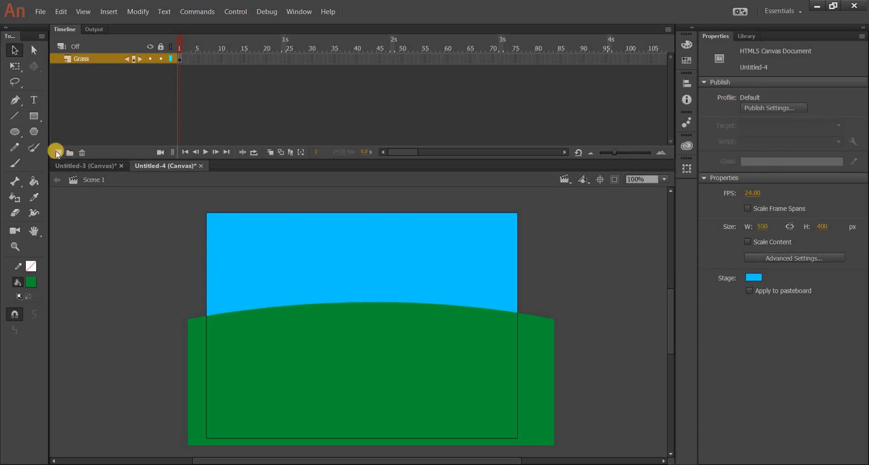
# Step: Draw two green ovals overlapping the hill on the Grass layer, a smaller one at its left end and a larger one at its right
pyautogui.click(15, 132)
pyautogui.moveTo(174, 285); pyautogui.dragTo(279, 359)
pyautogui.moveTo(545, 271); pyautogui.dragTo(342, 366)
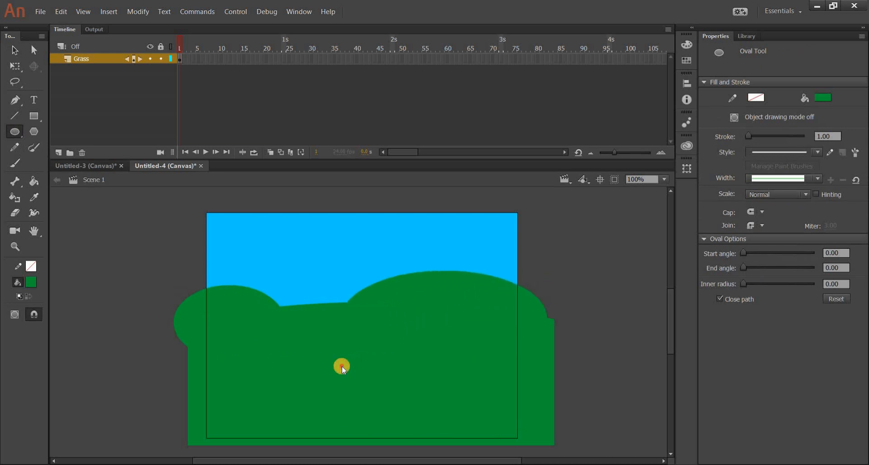
# Step: Add a new layer above Grass and name it Road
pyautogui.click(58, 153)
pyautogui.doubleClick(87, 57)
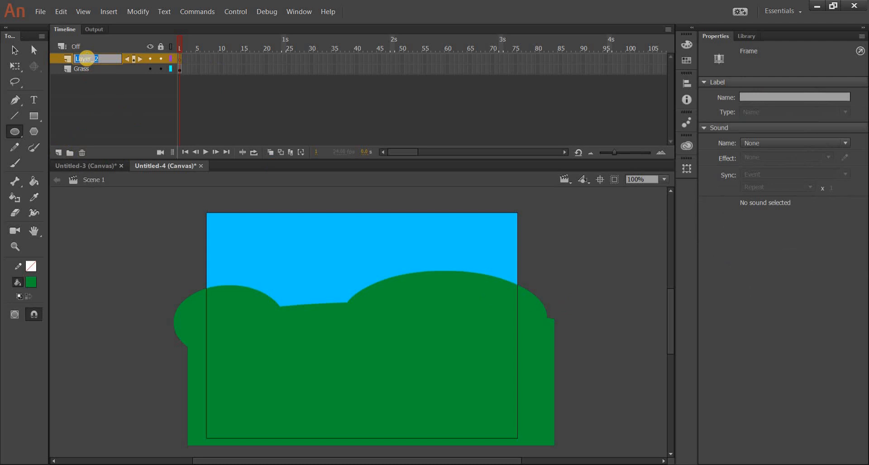
pyautogui.write('Rou')
pyautogui.press('Return')
# Step: Draw a gray (#999999) rectangle without a stroke across the grass, extending past both sides of the stage
pyautogui.click(31, 116)
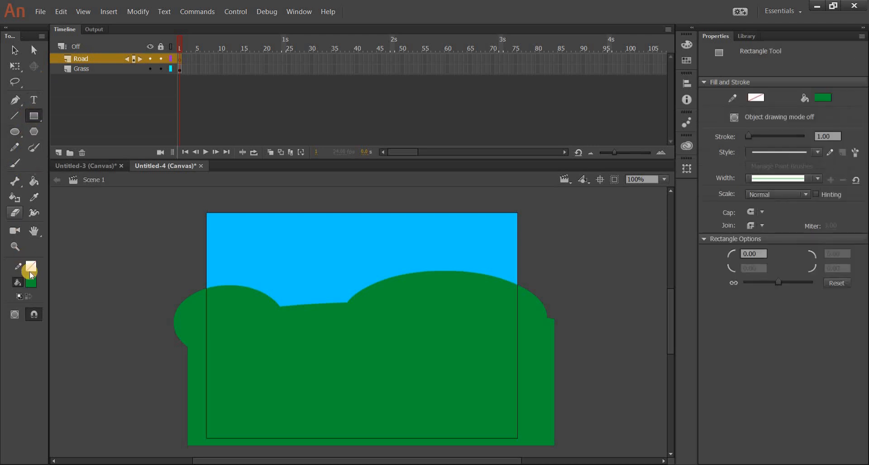
pyautogui.click(31, 282)
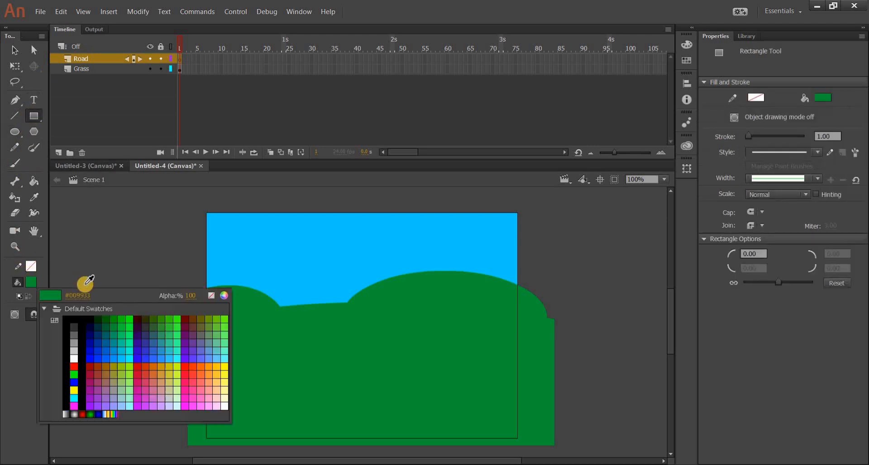
pyautogui.click(73, 344)
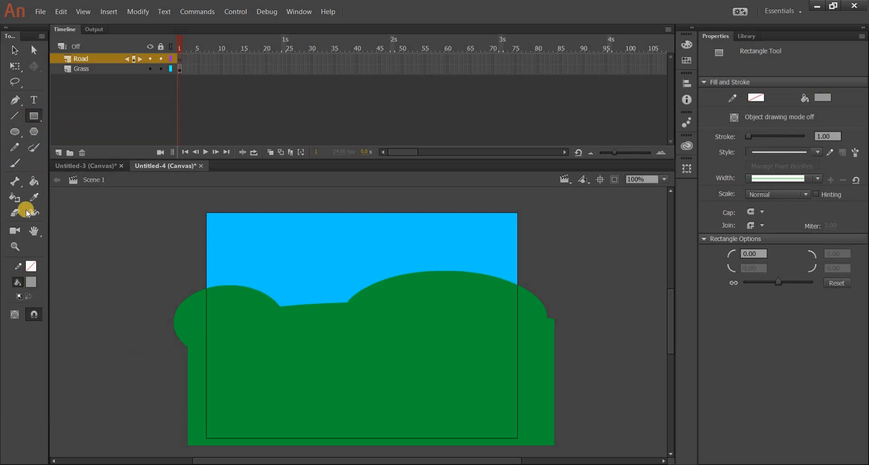
pyautogui.click(32, 283)
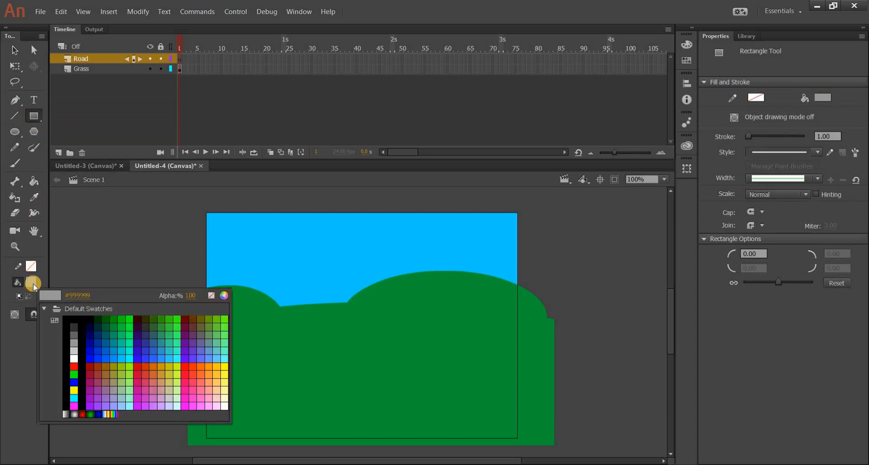
pyautogui.click(32, 284)
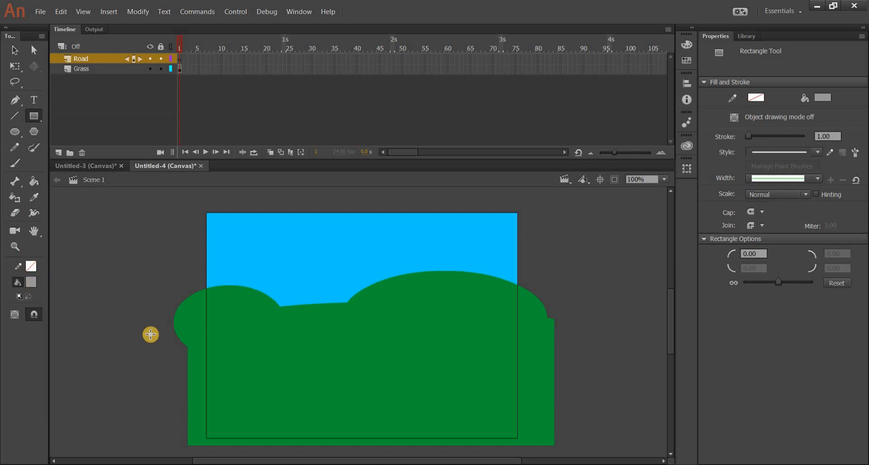
pyautogui.moveTo(153, 348); pyautogui.dragTo(188, 365)
pyautogui.moveTo(323, 398)
pyautogui.mouseDown()
pyautogui.moveTo(485, 374)
pyautogui.moveTo(597, 396)
pyautogui.moveTo(599, 412)
pyautogui.moveTo(584, 411)
pyautogui.mouseUp()
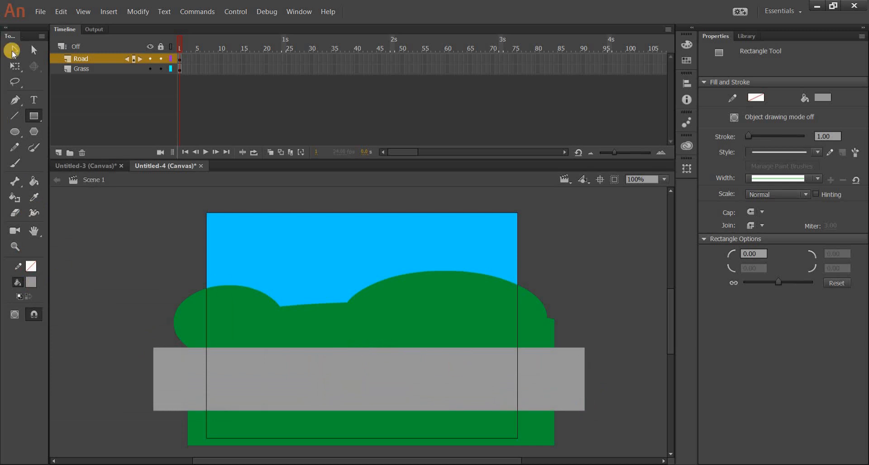
# Step: Bend the gray rectangle's top and bottom edges upward with the Selection tool to form a curved road
pyautogui.click(12, 51)
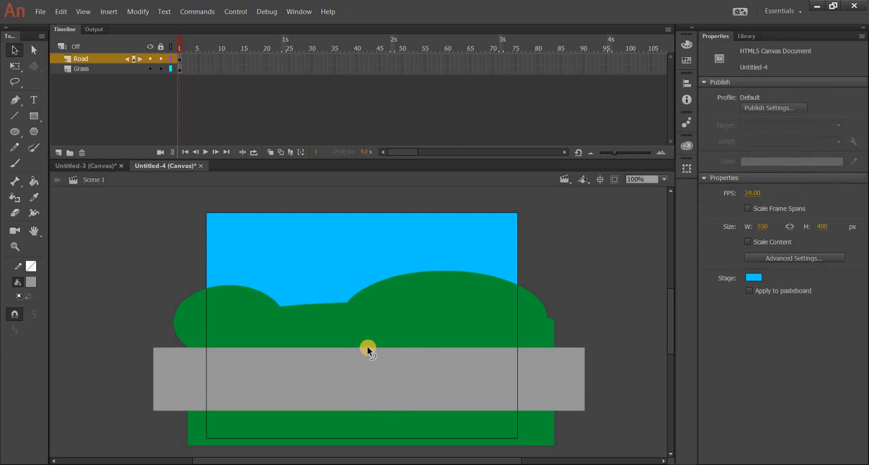
pyautogui.moveTo(365, 345); pyautogui.dragTo(365, 331)
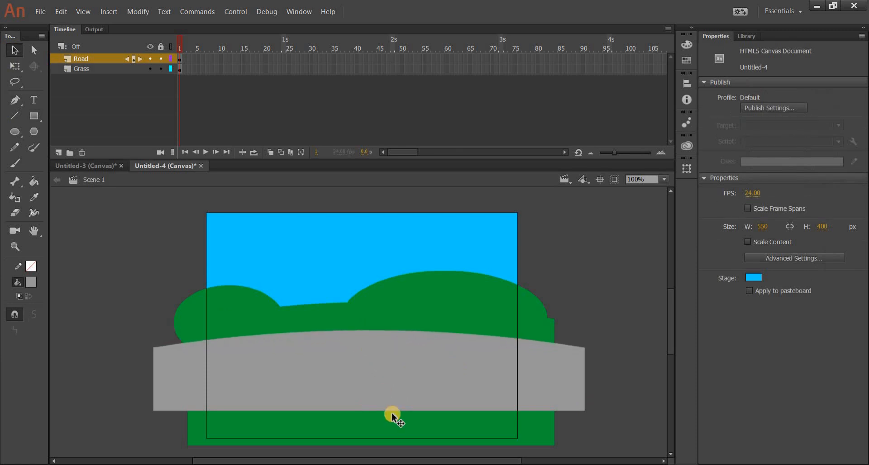
pyautogui.moveTo(381, 402); pyautogui.dragTo(375, 388)
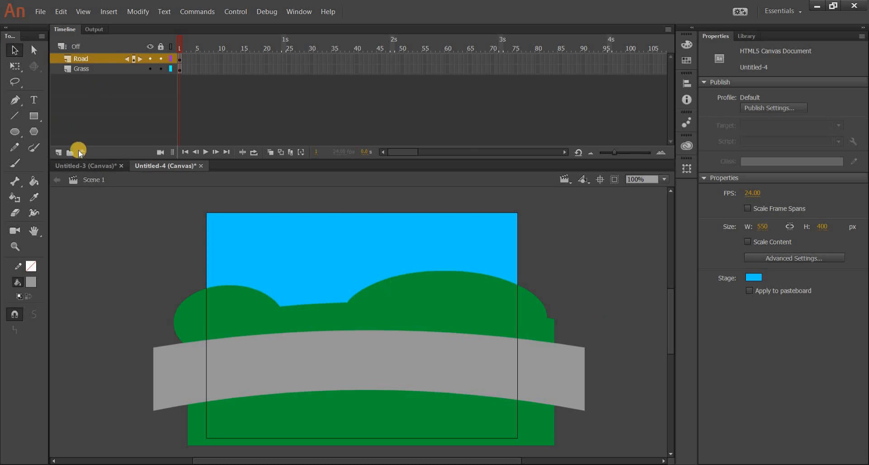
# Step: Choose the Line tool, pick white (#FFFFFF) as the fill color, and set the stroke size to 3
pyautogui.click(15, 118)
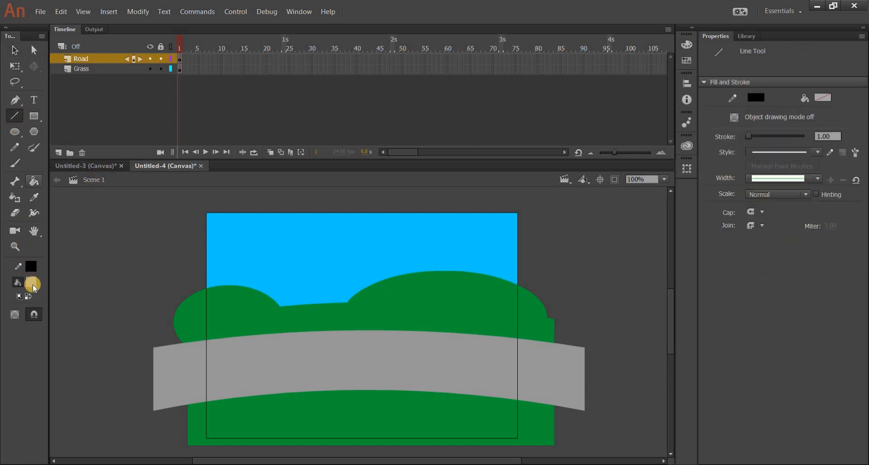
pyautogui.click(31, 283)
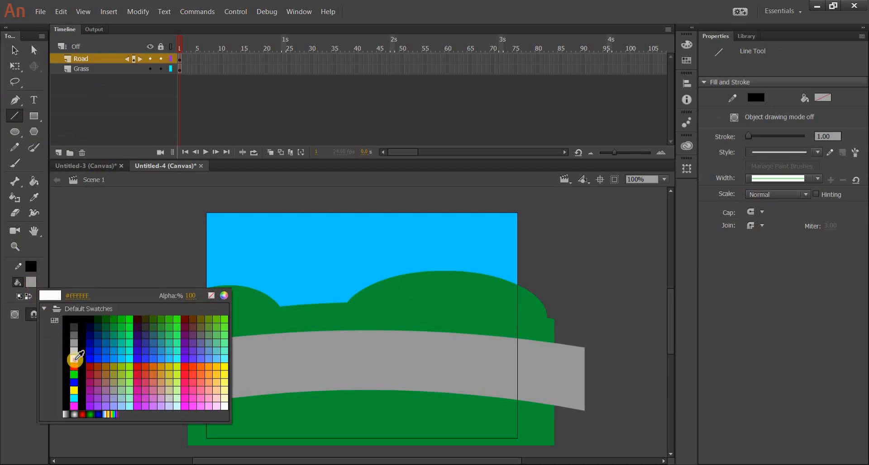
pyautogui.click(74, 359)
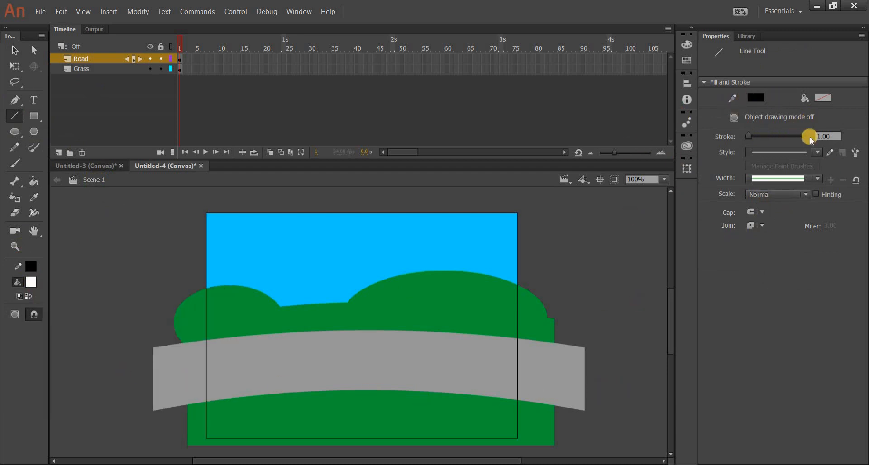
pyautogui.rightClick(823, 136)
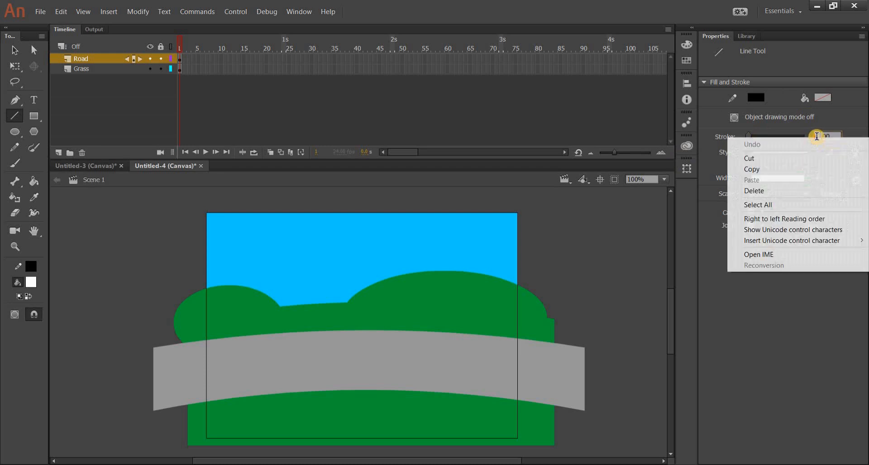
pyautogui.click(826, 136)
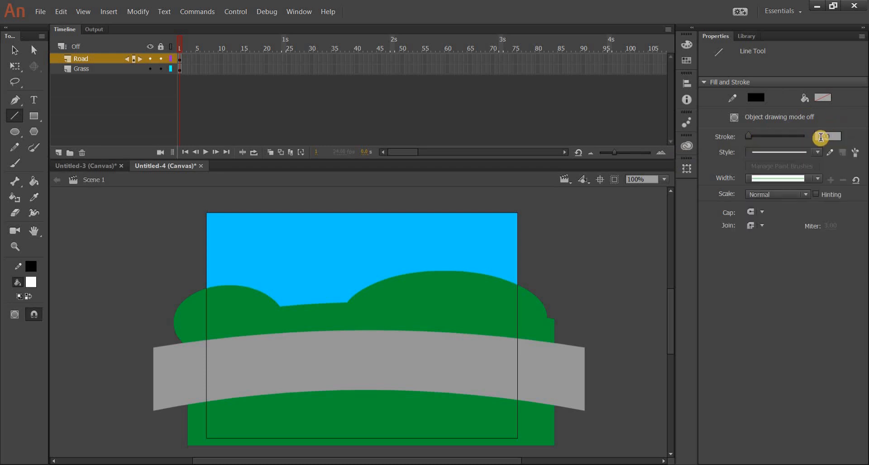
pyautogui.doubleClick(818, 136)
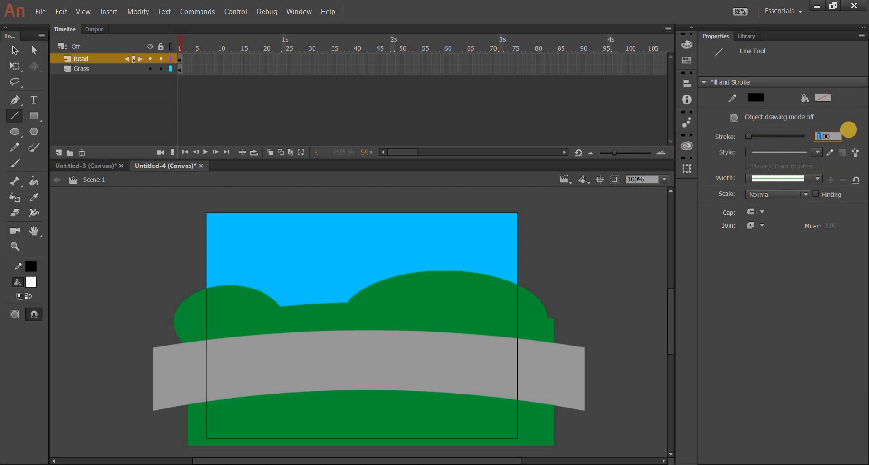
pyautogui.write('3')
pyautogui.press('Return')
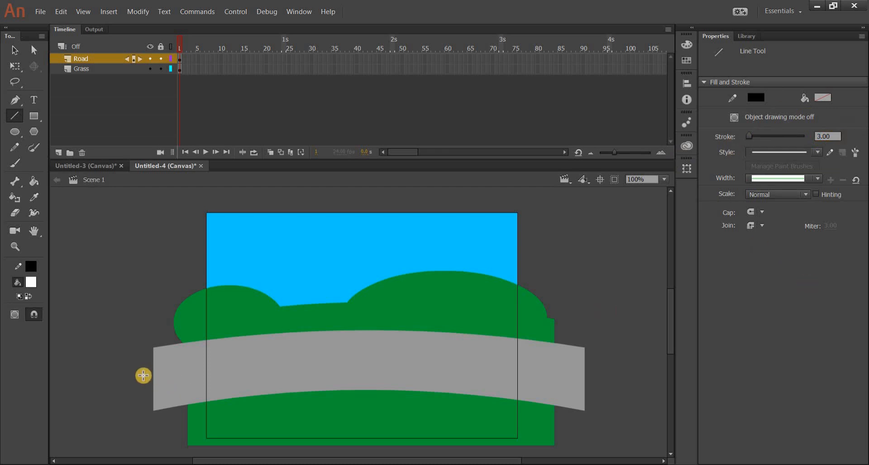
# Step: Draw a straight line across the road's middle past both ends, undoing the black version and redrawing it with a white stroke
pyautogui.moveTo(142, 375); pyautogui.dragTo(293, 375)
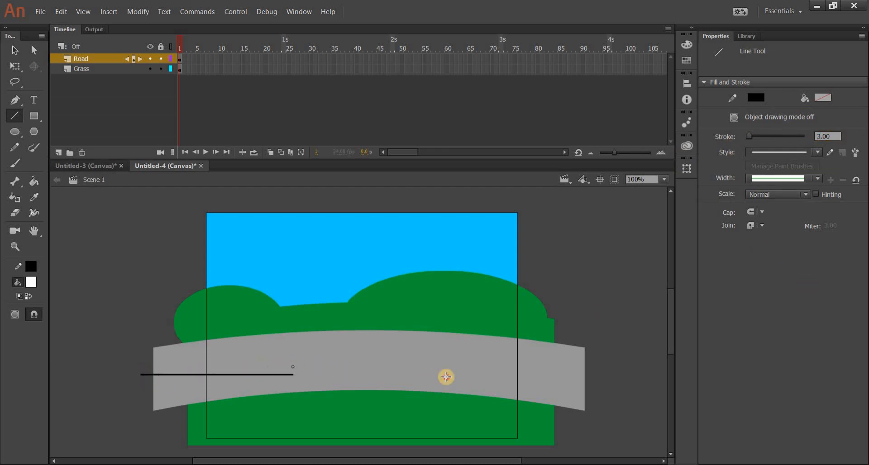
pyautogui.moveTo(446, 378); pyautogui.dragTo(599, 387)
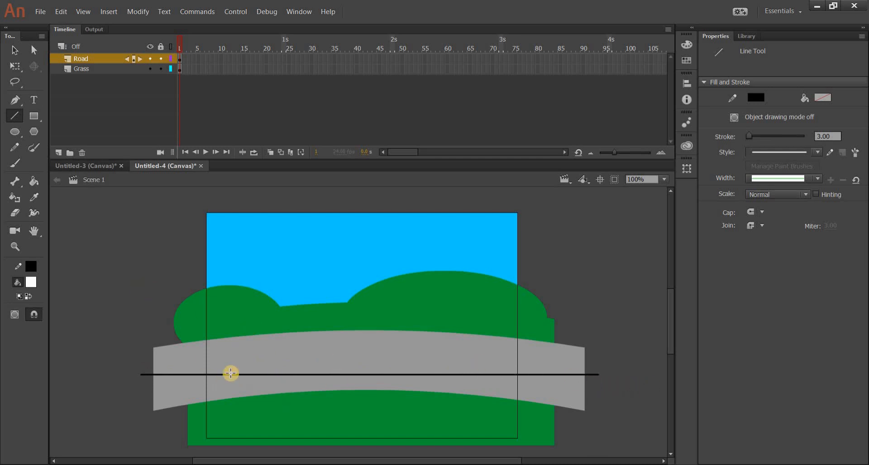
pyautogui.click(31, 267)
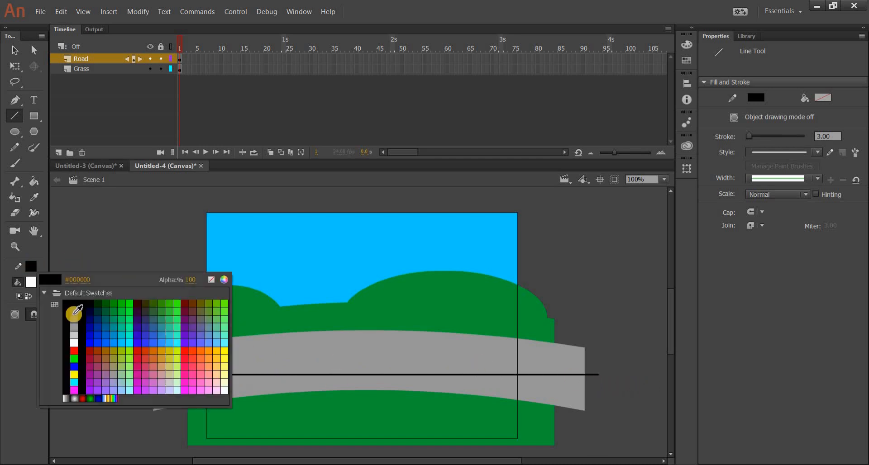
pyautogui.click(73, 343)
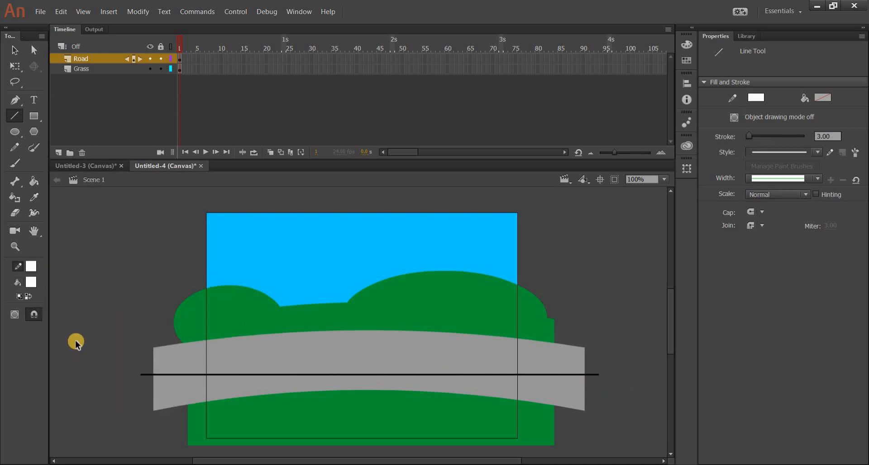
pyautogui.hotkey('ctrl', 'z')
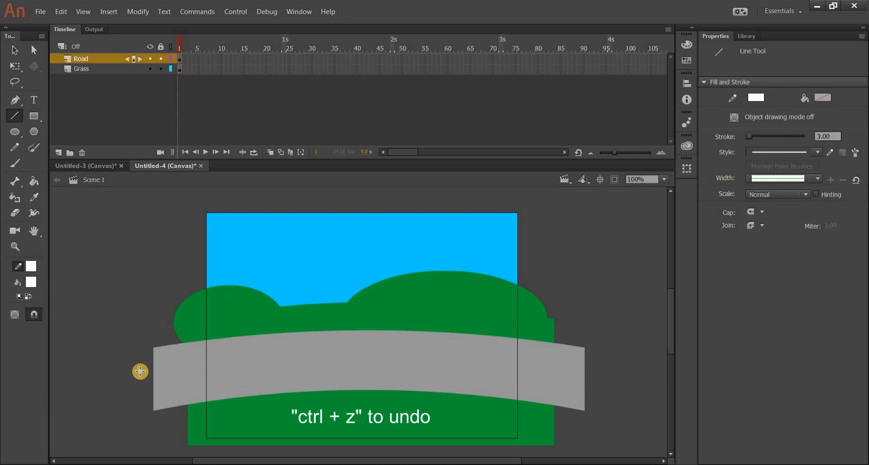
pyautogui.moveTo(137, 375); pyautogui.dragTo(607, 392)
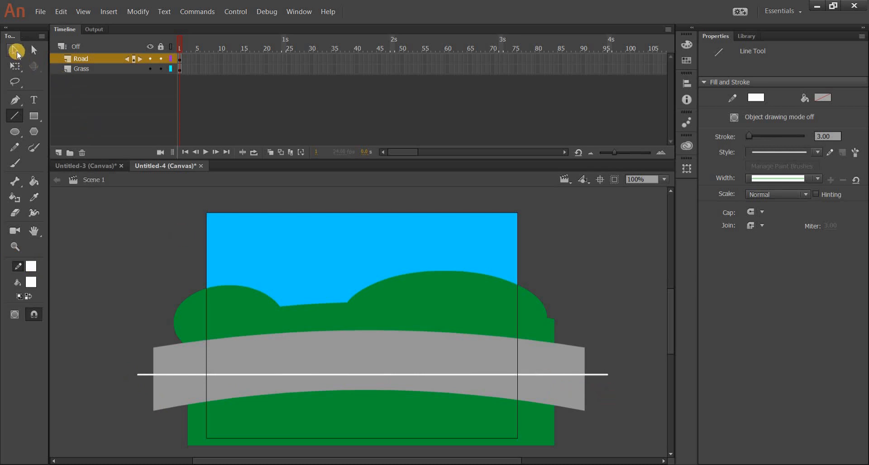
# Step: Bend the white center line upward with the Selection tool so it follows the road's curve
pyautogui.click(16, 51)
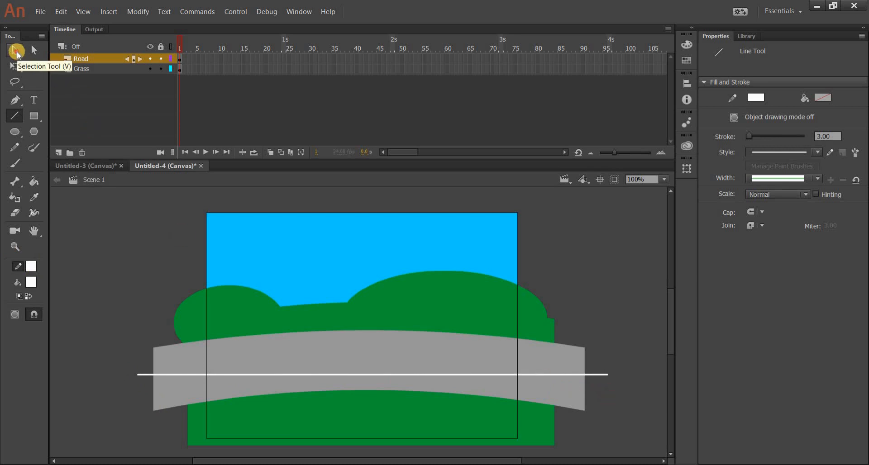
pyautogui.click(359, 375)
pyautogui.click(599, 342)
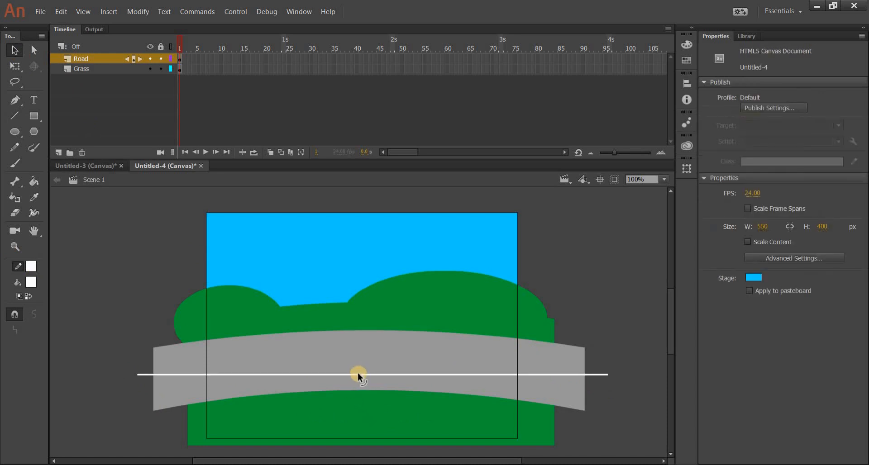
pyautogui.moveTo(359, 374); pyautogui.dragTo(361, 359)
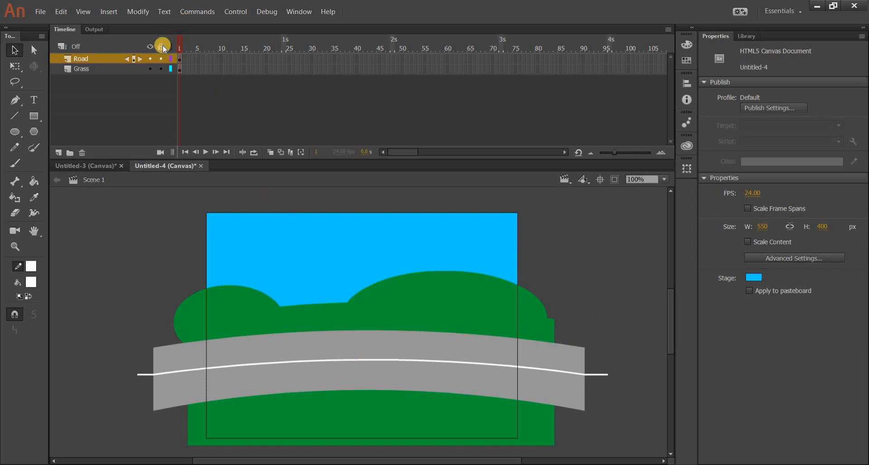
# Step: Lock the Road and Grass layers and check on the stage that their artwork cannot be selected
pyautogui.click(161, 59)
pyautogui.click(161, 69)
pyautogui.moveTo(114, 243); pyautogui.dragTo(417, 414)
# Step: Add a new layer above Road and name it Car
pyautogui.click(56, 152)
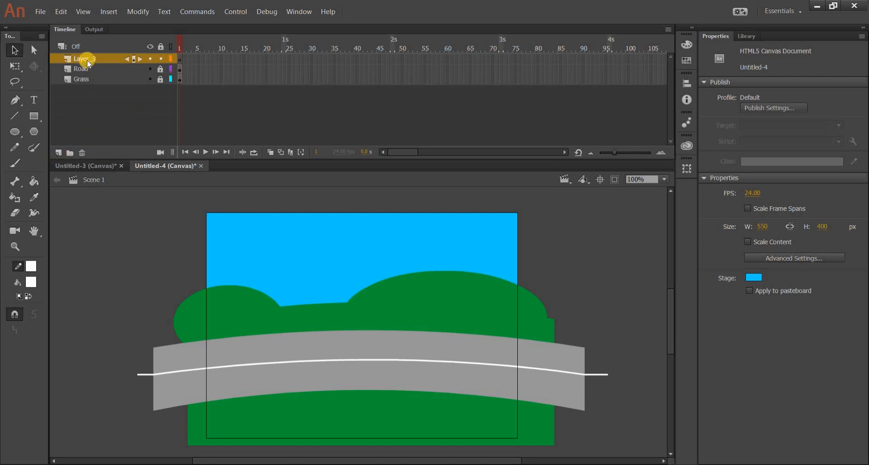
pyautogui.click(86, 59)
pyautogui.doubleClick(87, 59)
pyautogui.write('Car')
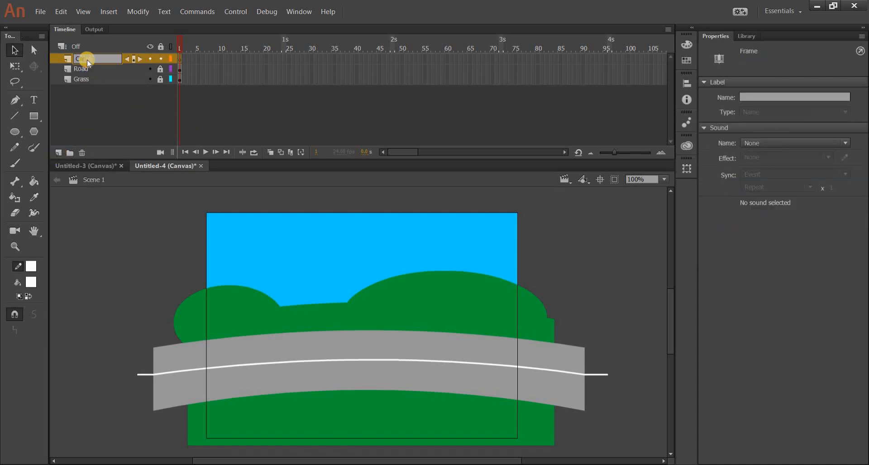
pyautogui.press('Return')
# Step: Draw the car body on the road from two joined red rectangles without a stroke, a tall cabin and a lower hood at its right
pyautogui.click(31, 267)
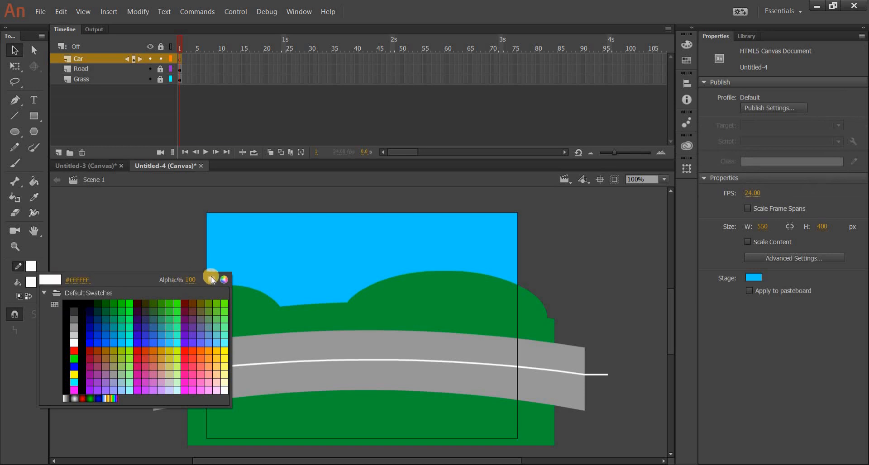
pyautogui.click(211, 279)
pyautogui.click(31, 282)
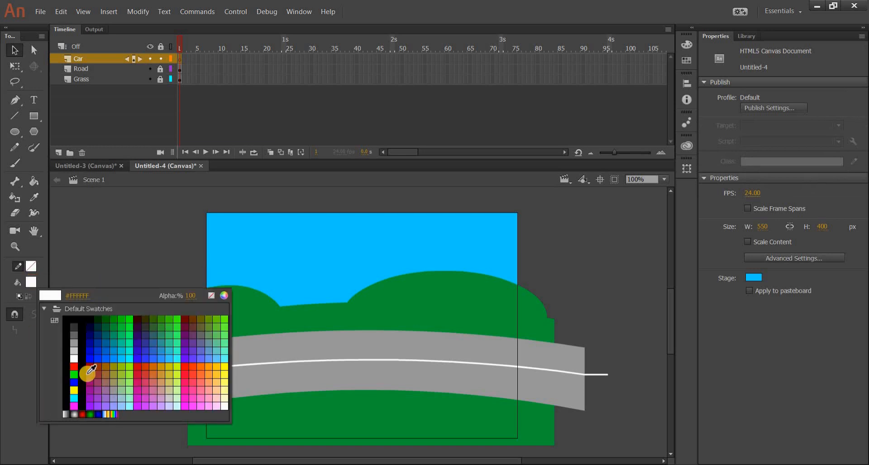
pyautogui.click(75, 368)
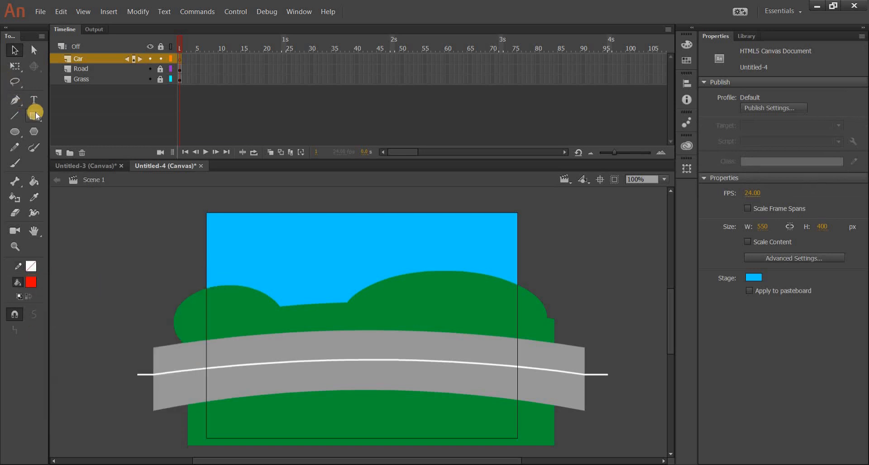
pyautogui.click(34, 115)
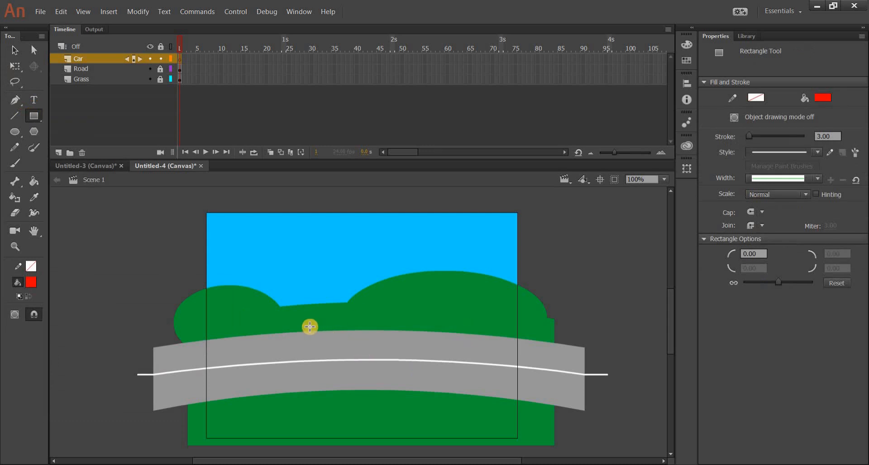
pyautogui.moveTo(310, 331)
pyautogui.mouseDown()
pyautogui.moveTo(330, 353)
pyautogui.moveTo(417, 374)
pyautogui.moveTo(454, 361)
pyautogui.moveTo(440, 344)
pyautogui.mouseUp()
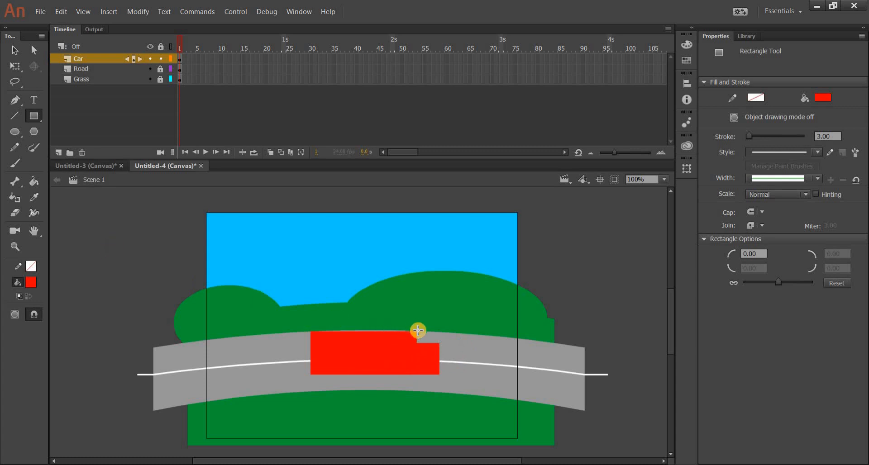
pyautogui.hotkey('ctrl', 'z')
pyautogui.moveTo(402, 352); pyautogui.dragTo(455, 374)
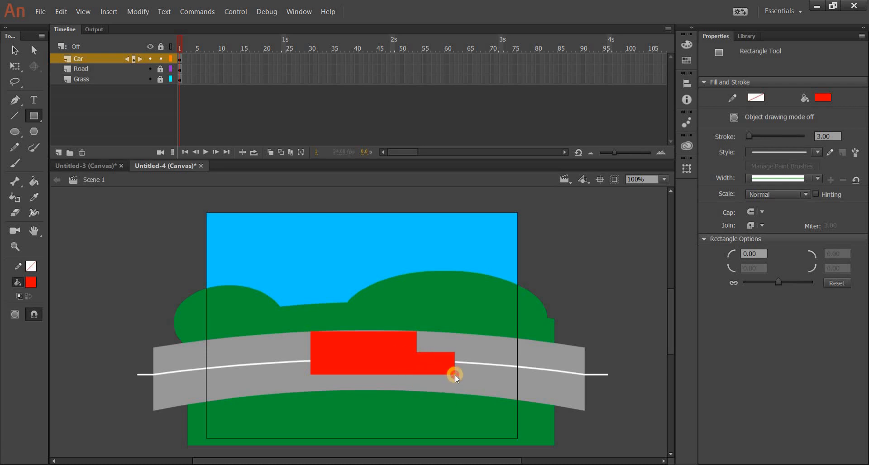
pyautogui.moveTo(452, 373); pyautogui.dragTo(454, 374)
# Step: Reshape the car body's corners with the Selection tool to form a slanted windshield and a sloping hood
pyautogui.click(18, 57)
pyautogui.click(428, 349)
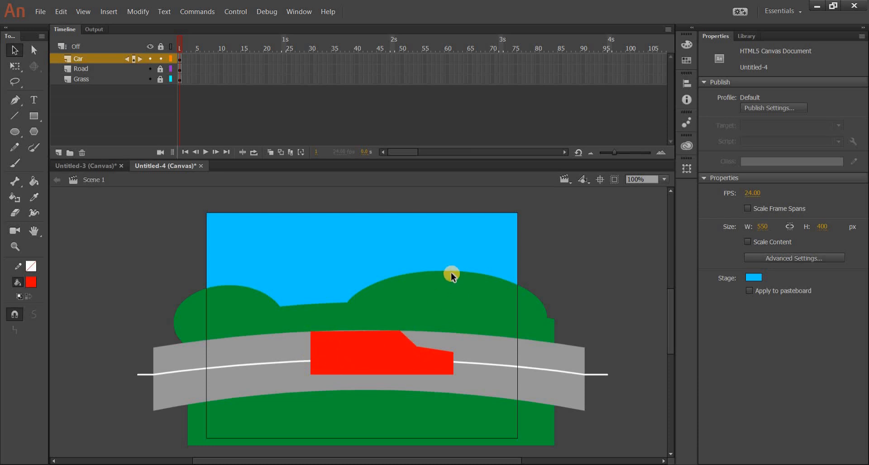
# Step: Draw a white rectangle with a black stroke, about 171 by 62 px, over the upper rear part of the car body
pyautogui.press('r')
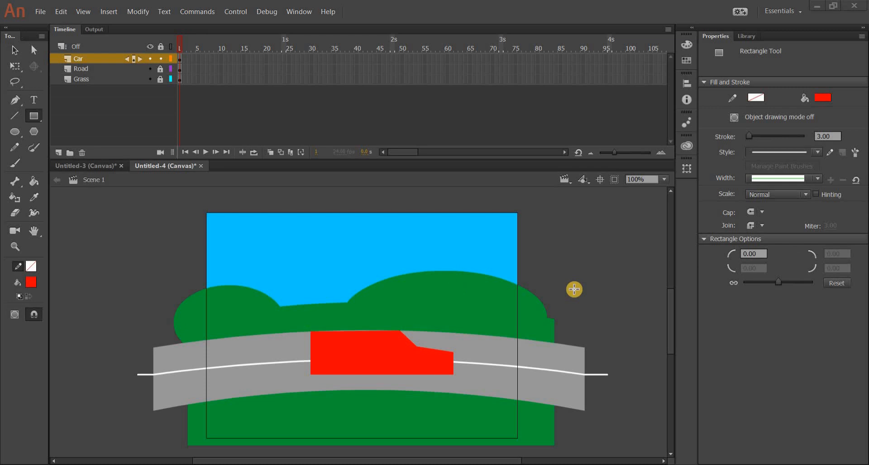
pyautogui.click(35, 117)
pyautogui.click(31, 284)
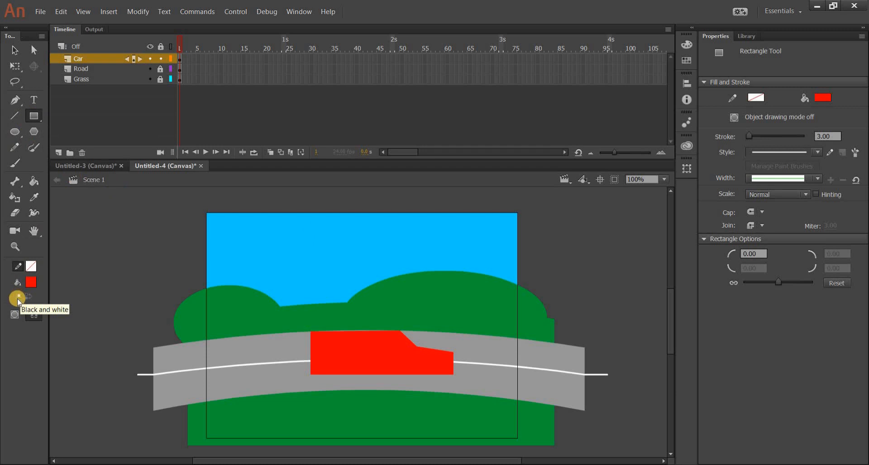
pyautogui.click(18, 298)
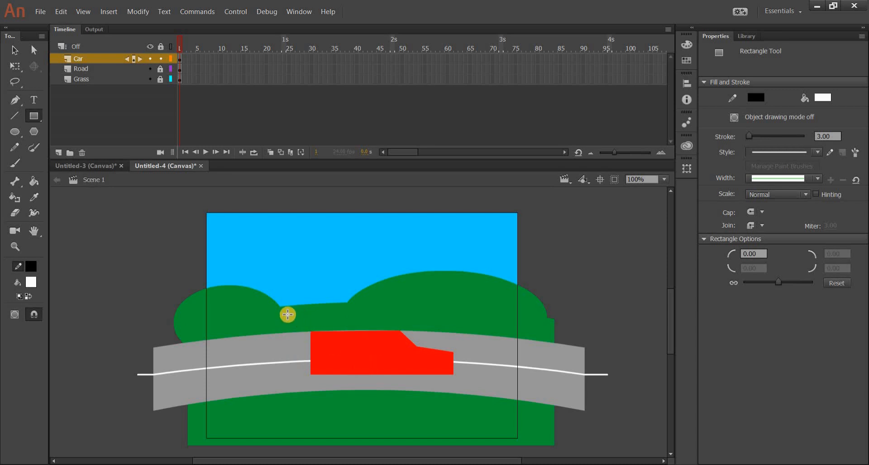
pyautogui.moveTo(291, 318); pyautogui.dragTo(318, 332)
pyautogui.moveTo(379, 357); pyautogui.dragTo(389, 354)
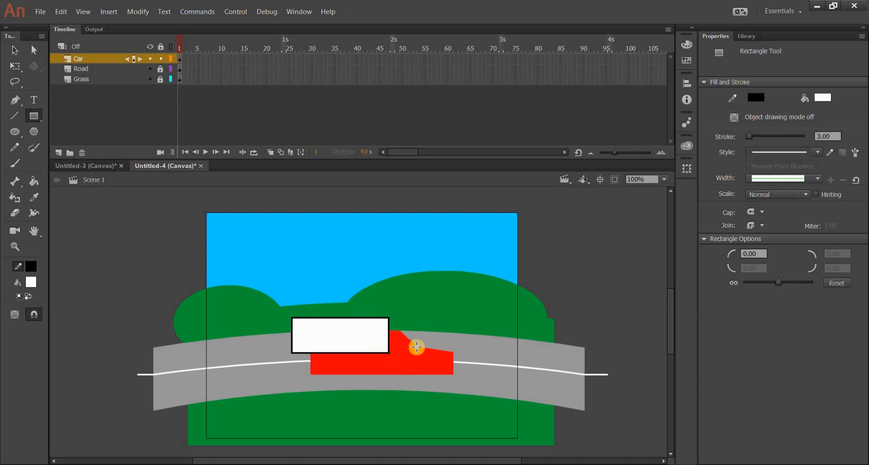
# Step: Pull the white rectangle with its outline away from the car and delete it to cut out a truck bed
pyautogui.click(13, 52)
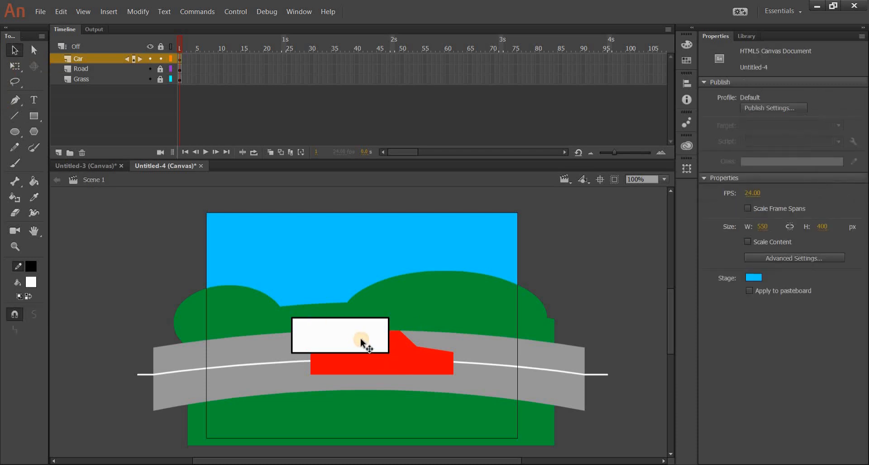
pyautogui.doubleClick(347, 329)
pyautogui.moveTo(346, 328); pyautogui.dragTo(281, 297)
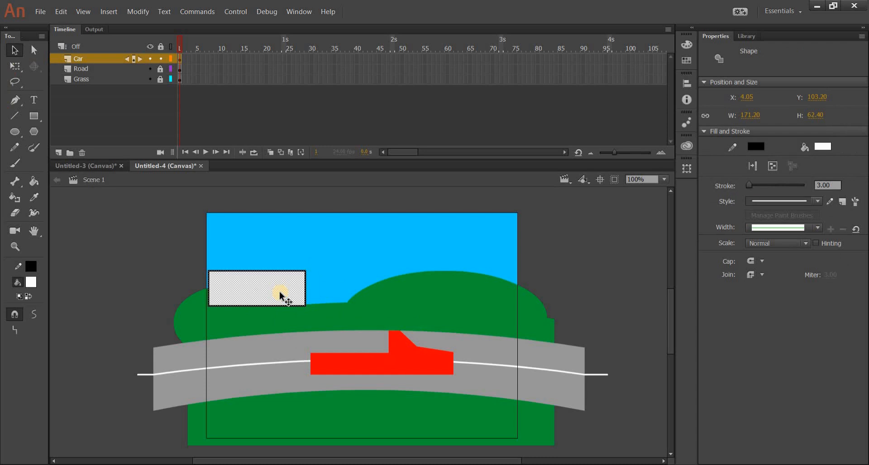
pyautogui.press('Delete')
# Step: Draw a white circle with a black stroke, about 48 px wide, below the front of the car
pyautogui.click(33, 114)
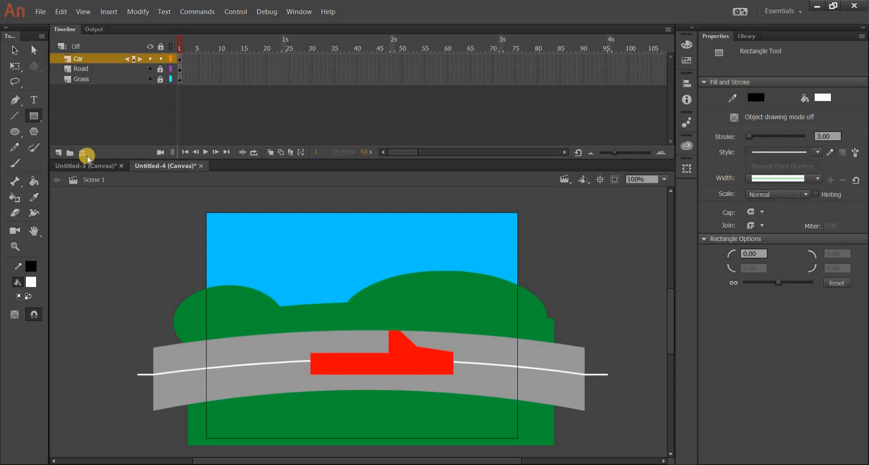
pyautogui.click(16, 131)
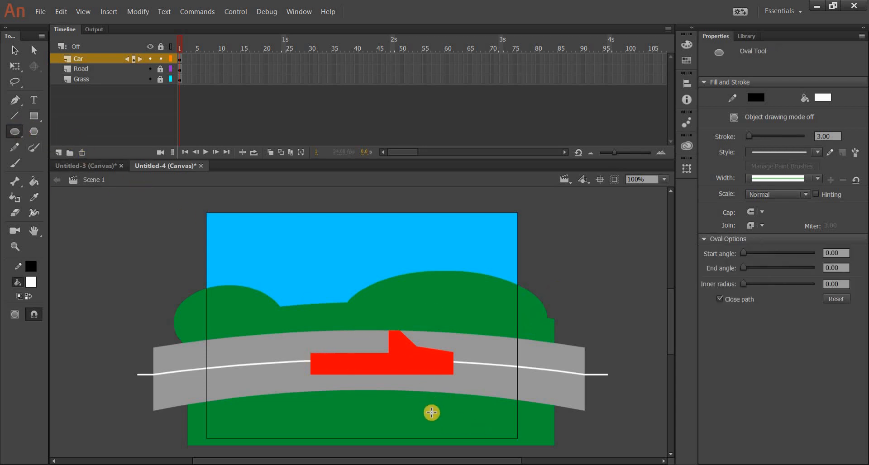
pyautogui.moveTo(432, 413); pyautogui.dragTo(405, 398)
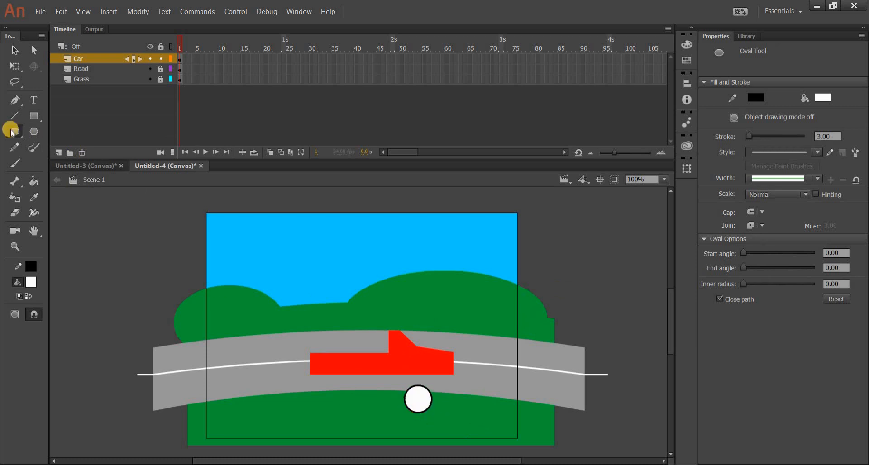
# Step: Place the circle on the car's lower edge under the hood, deselect it and move it away to cut the front wheel arch
pyautogui.click(11, 47)
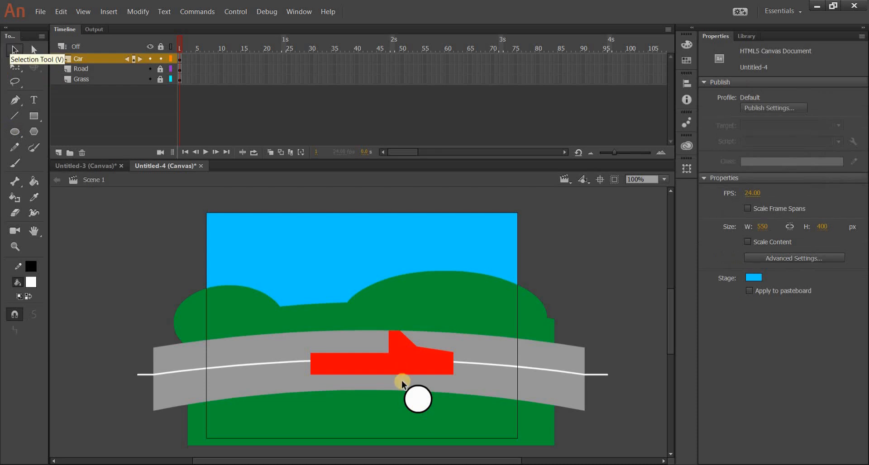
pyautogui.moveTo(419, 403); pyautogui.dragTo(382, 404)
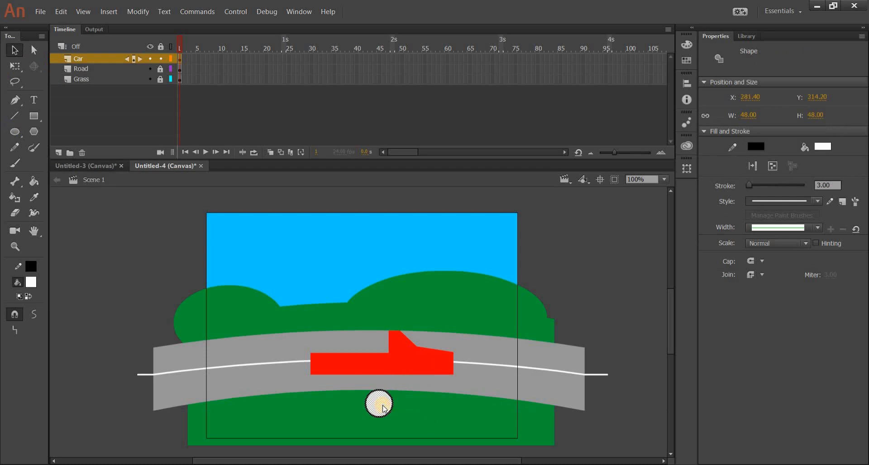
pyautogui.hotkey('ctrl', 'z')
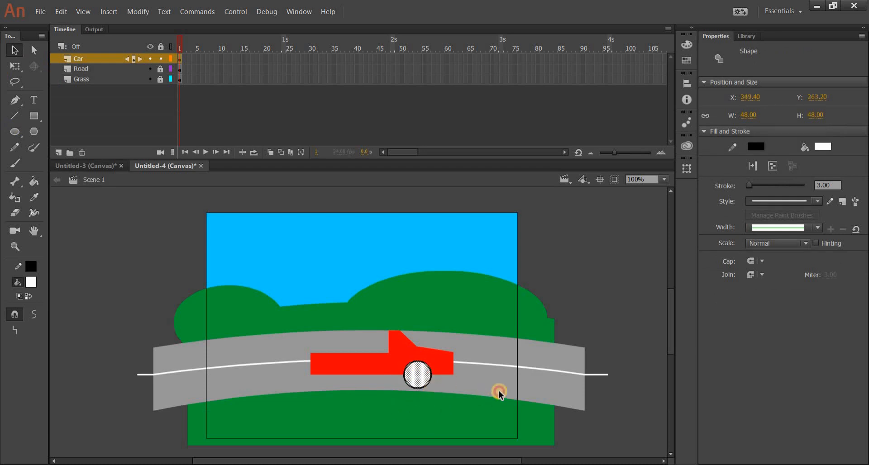
pyautogui.click(499, 393)
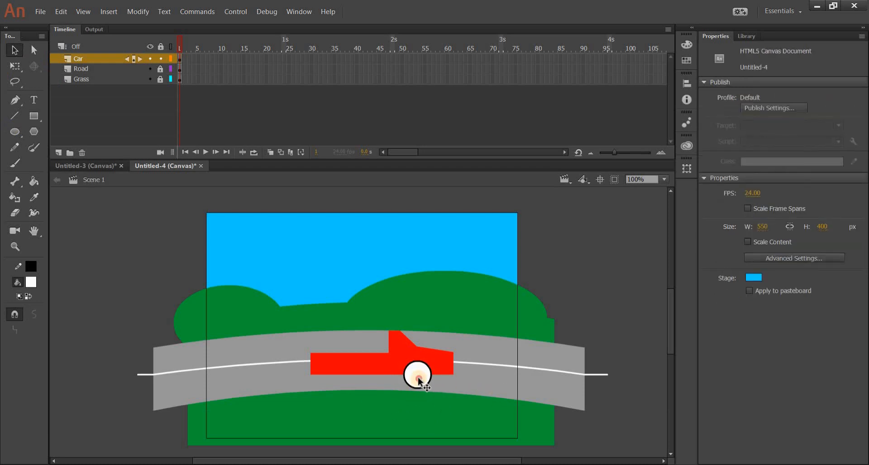
pyautogui.moveTo(418, 382); pyautogui.dragTo(412, 403)
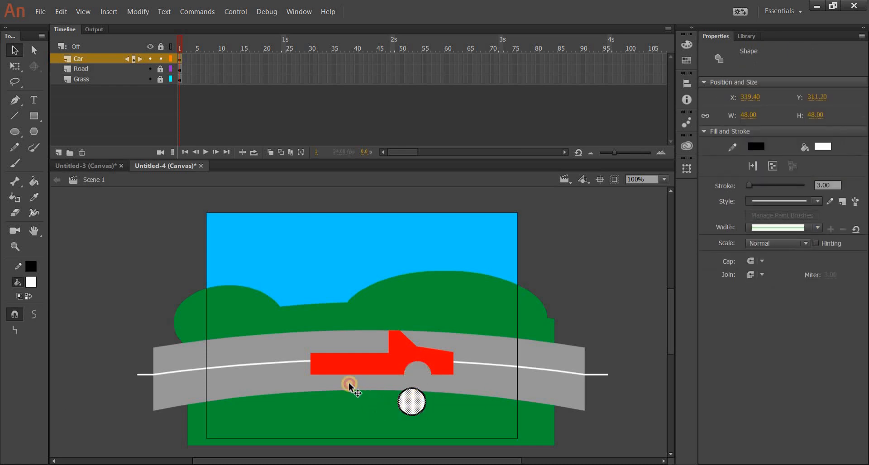
# Step: Cut a matching rear wheel arch under the truck bed with the same circle, then delete the circle
pyautogui.moveTo(350, 385); pyautogui.dragTo(343, 378)
pyautogui.click(551, 336)
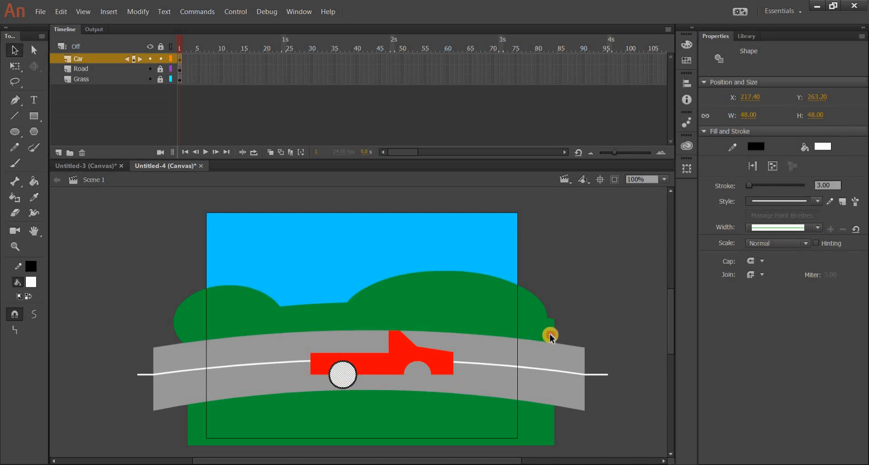
pyautogui.click(346, 376)
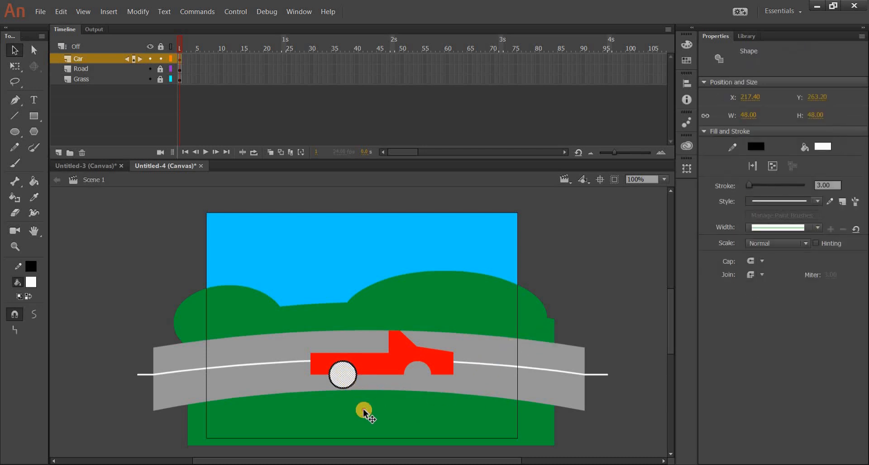
pyautogui.moveTo(363, 413); pyautogui.dragTo(366, 412)
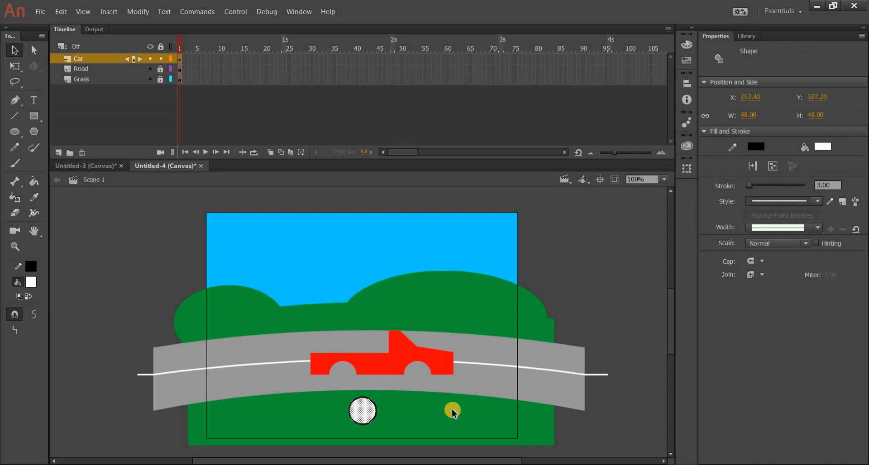
pyautogui.press('Delete')
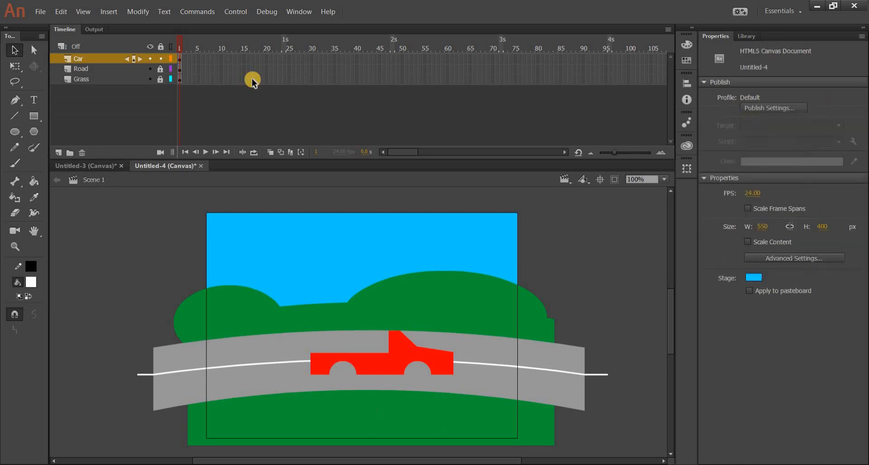
# Step: Draw a small square about 20 px wide, place it on the cabin and remove it to cut out a window
pyautogui.click(30, 112)
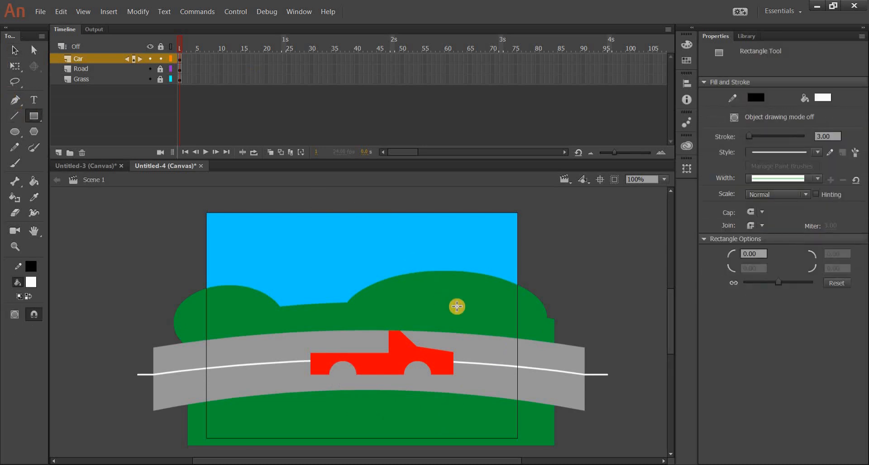
pyautogui.moveTo(461, 313); pyautogui.dragTo(458, 316)
pyautogui.click(14, 49)
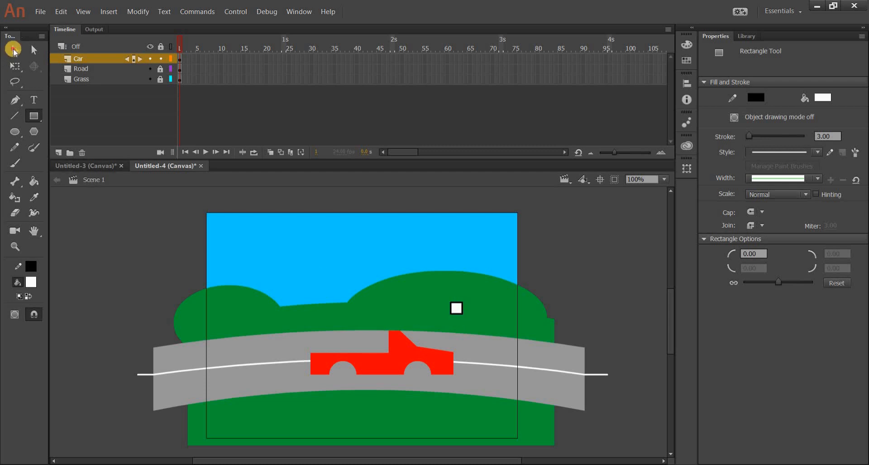
pyautogui.click(456, 308)
pyautogui.moveTo(400, 351); pyautogui.dragTo(399, 350)
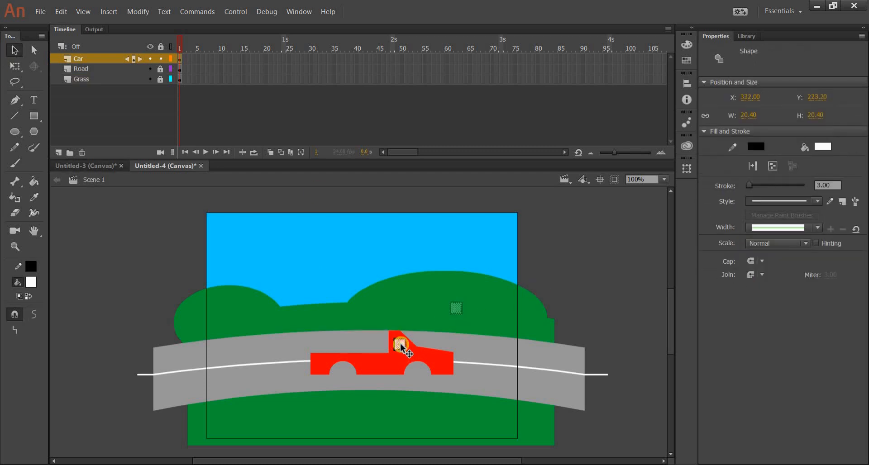
pyautogui.click(575, 319)
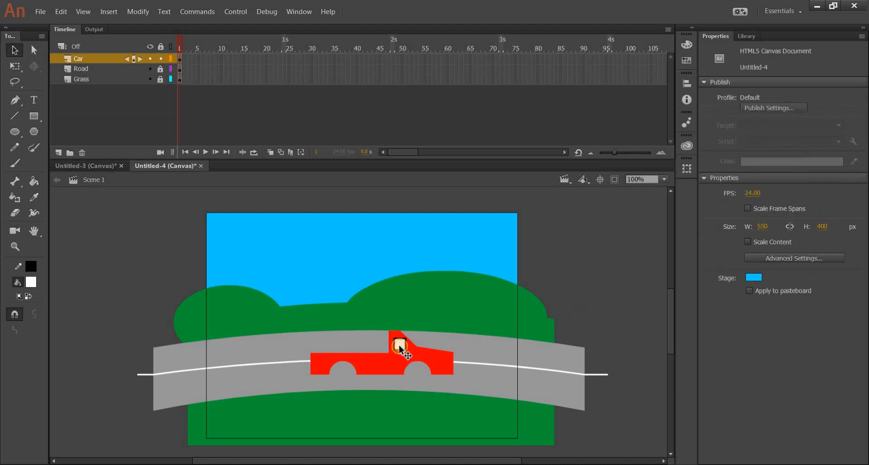
pyautogui.click(399, 346)
pyautogui.click(488, 302)
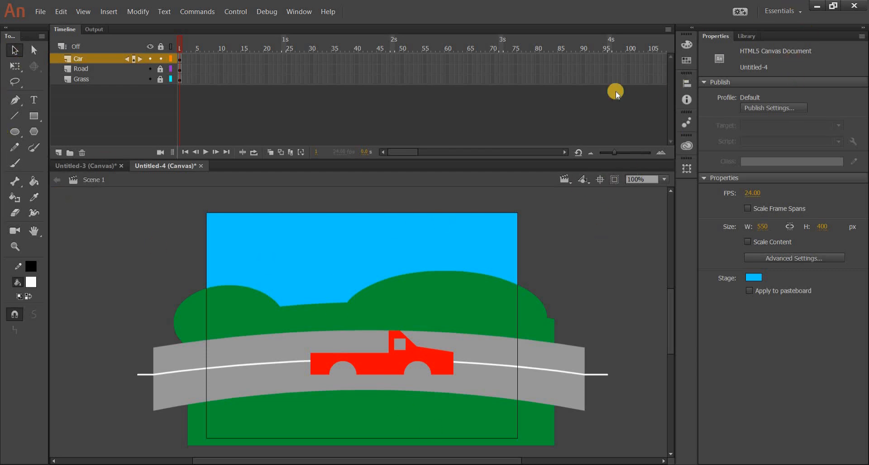
# Step: Convert the car body to a Graphic symbol named Car and move the instance up to the road's upper lane
pyautogui.moveTo(260, 289); pyautogui.dragTo(430, 354)
pyautogui.rightClick(430, 354)
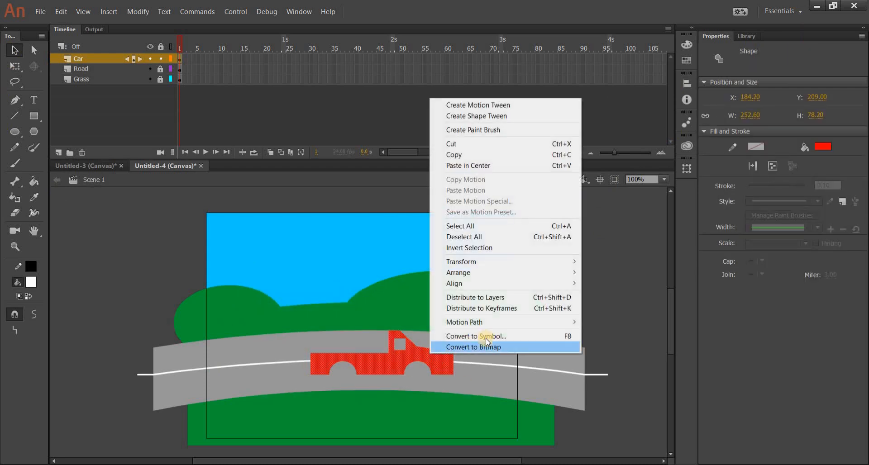
pyautogui.click(474, 335)
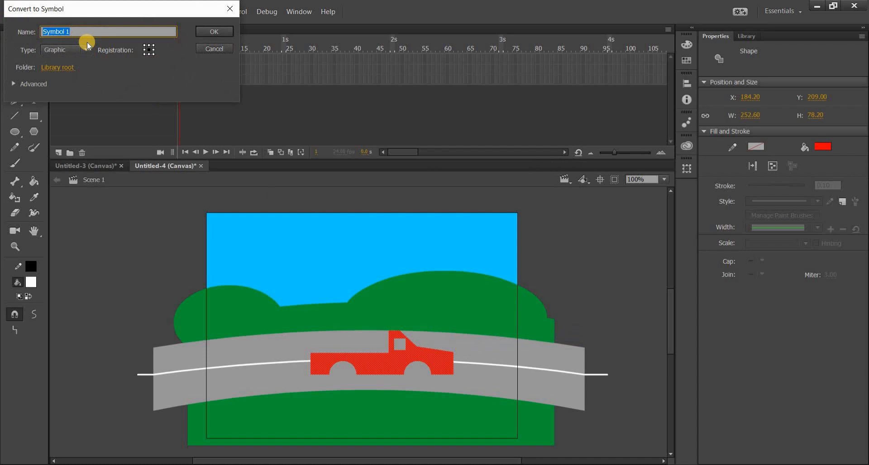
pyautogui.write('Car')
pyautogui.click(71, 53)
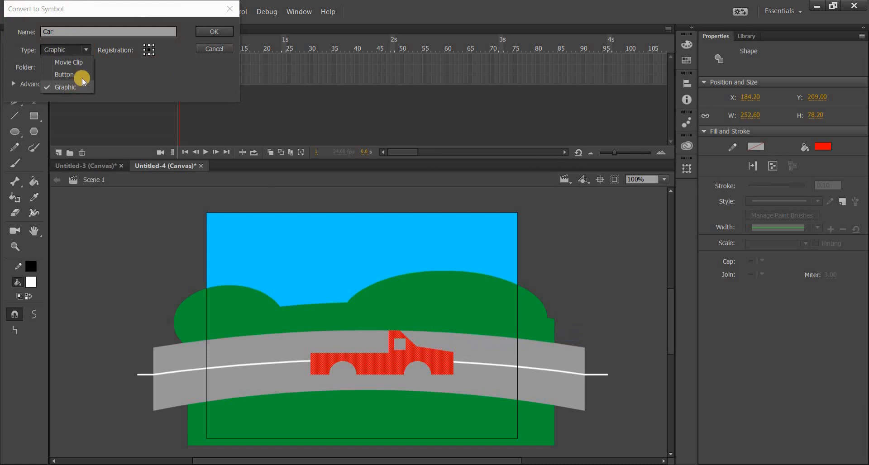
pyautogui.click(73, 86)
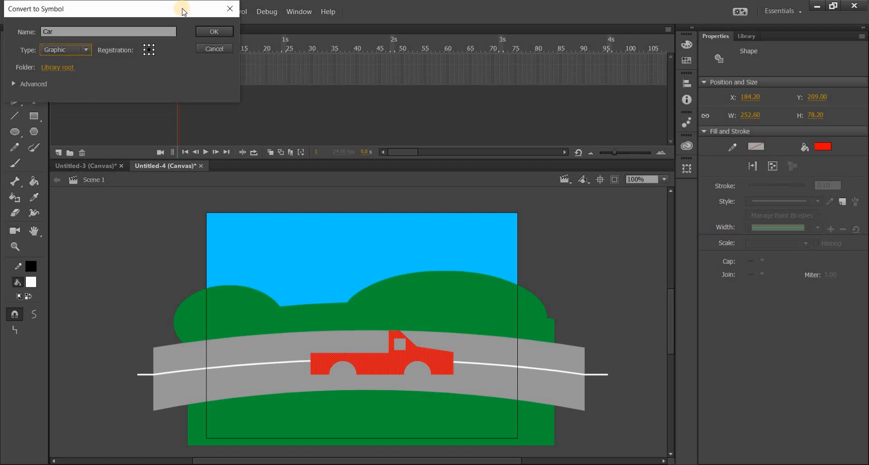
pyautogui.click(212, 31)
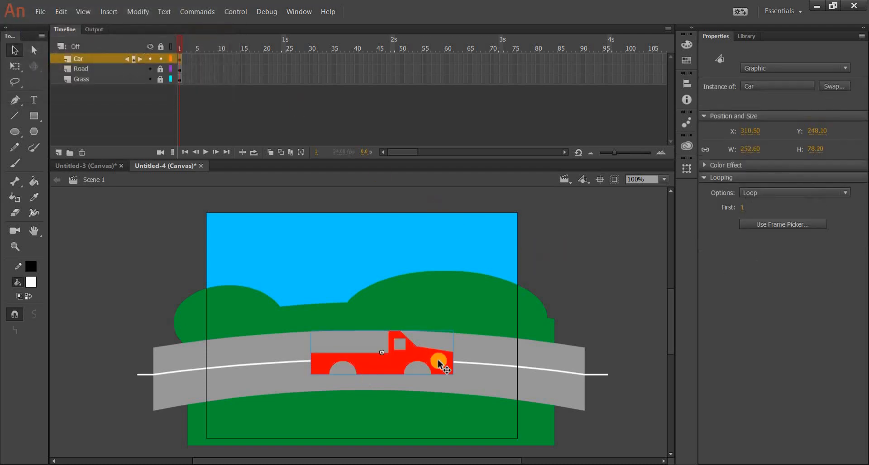
pyautogui.moveTo(401, 354); pyautogui.dragTo(400, 334)
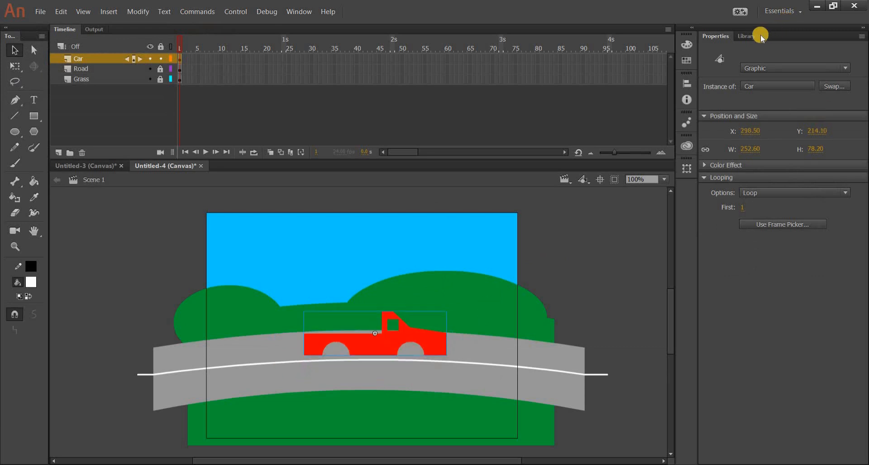
# Step: Check the Car symbol in the Library and review the nested-symbol example in the Untitled-3 document before returning to Untitled-4
pyautogui.click(747, 34)
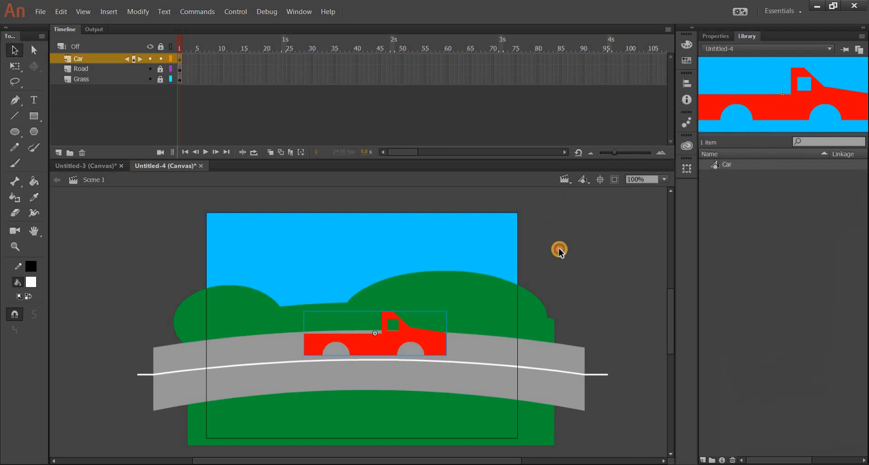
pyautogui.click(569, 267)
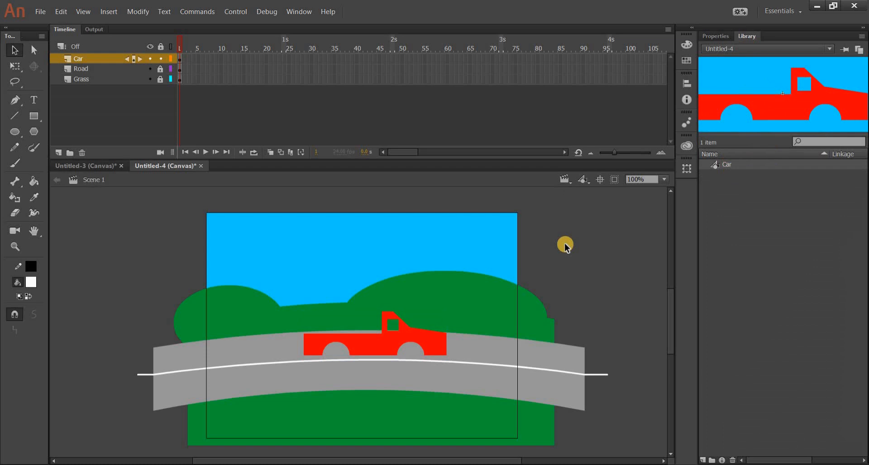
pyautogui.click(102, 166)
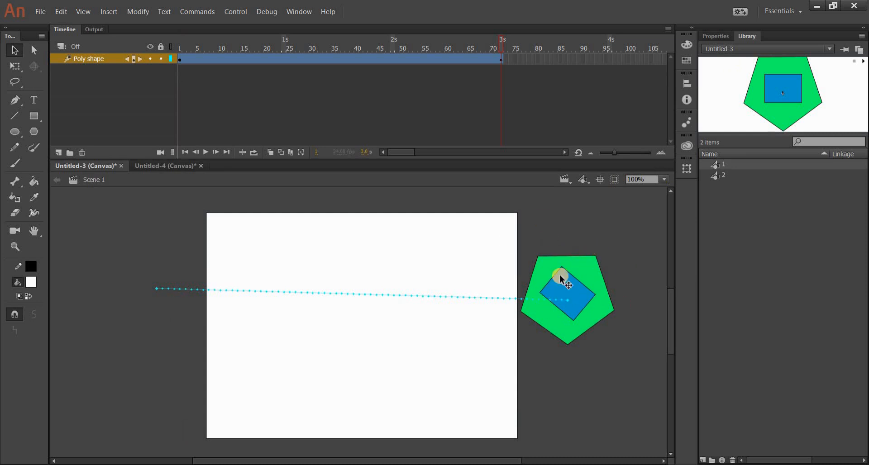
pyautogui.click(169, 167)
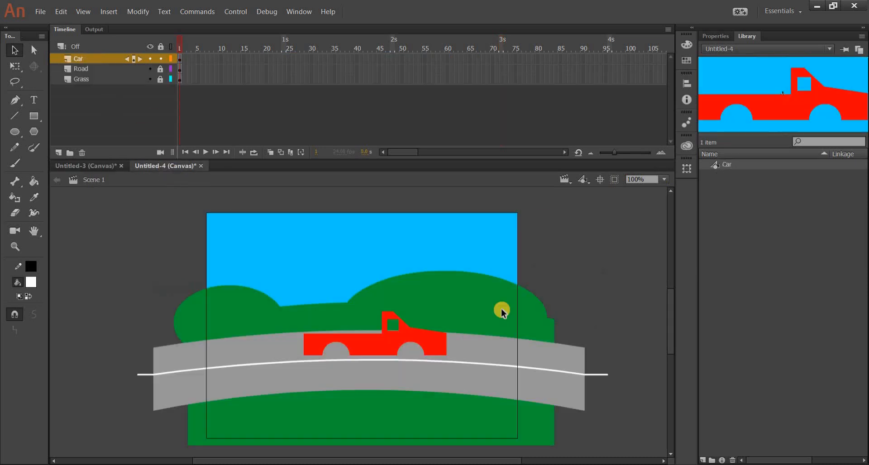
# Step: Open the Car symbol for editing and rename its layer car_body
pyautogui.doubleClick(391, 344)
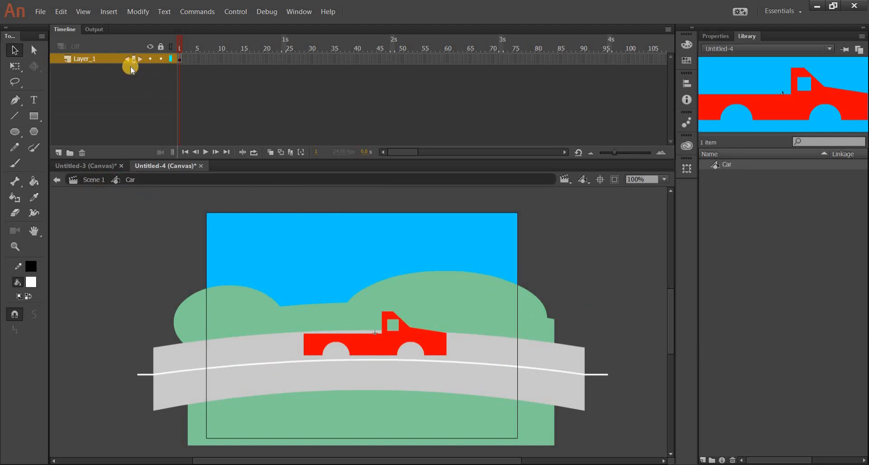
pyautogui.doubleClick(91, 59)
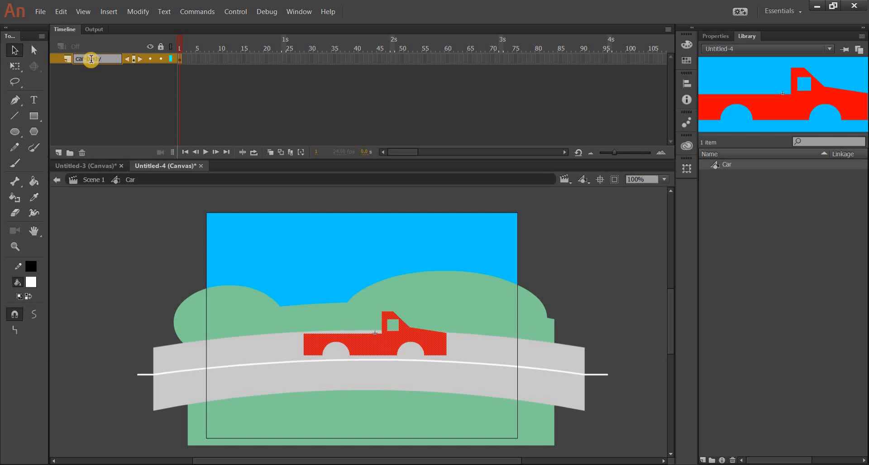
pyautogui.click(104, 307)
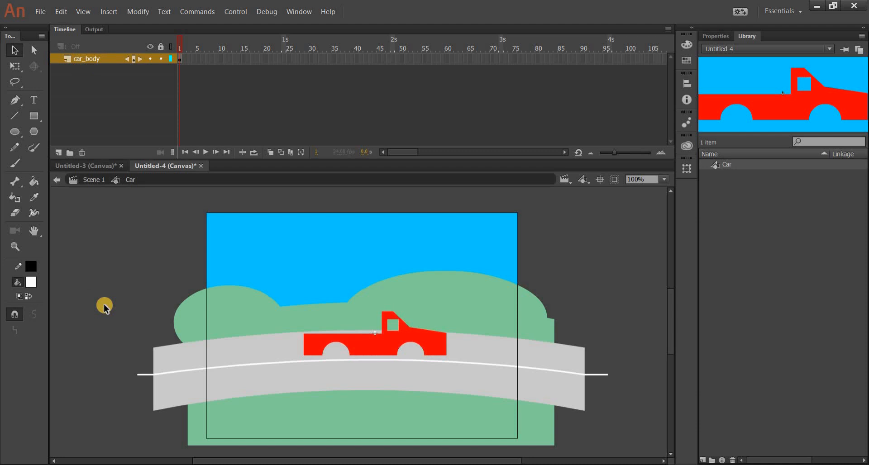
# Step: Add two layers above car_body named wheel_front and wheel_back, and lock every layer except wheel_back
pyautogui.click(59, 154)
pyautogui.click(59, 153)
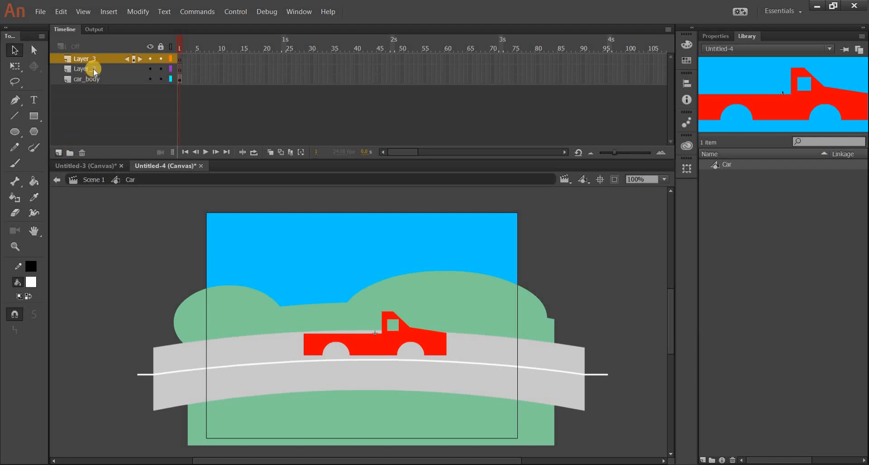
pyautogui.doubleClick(94, 69)
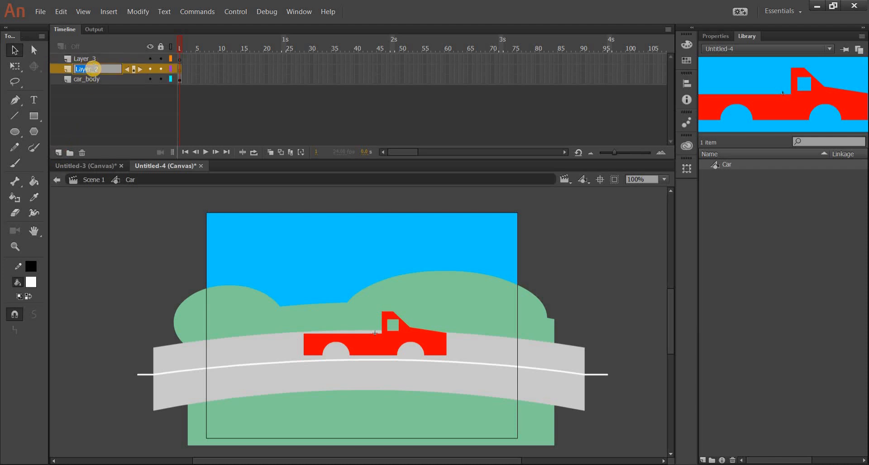
pyautogui.write('wheel_front')
pyautogui.doubleClick(95, 58)
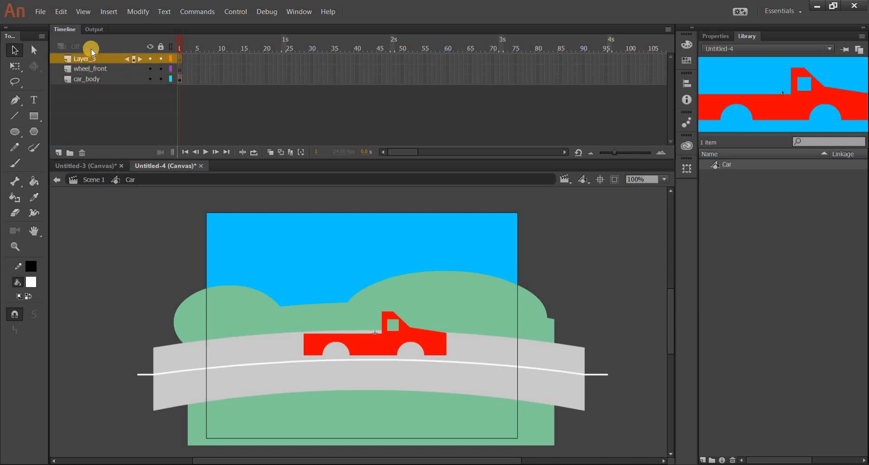
pyautogui.write('wheel_ba')
pyautogui.write('ck')
pyautogui.press('Return')
pyautogui.click(162, 70)
# Step: Draw a circle with a #999999 grey fill and black outline near the truck's rear wheel arch on the wheel_back layer
pyautogui.click(15, 247)
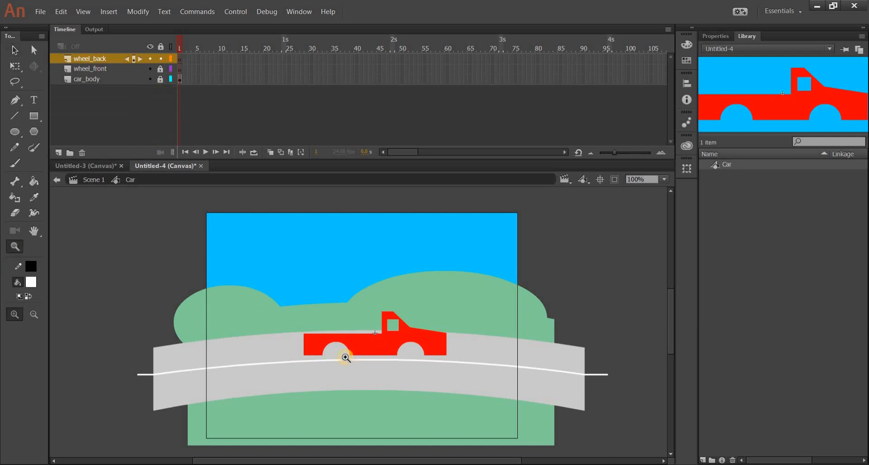
pyautogui.click(346, 358)
pyautogui.click(15, 132)
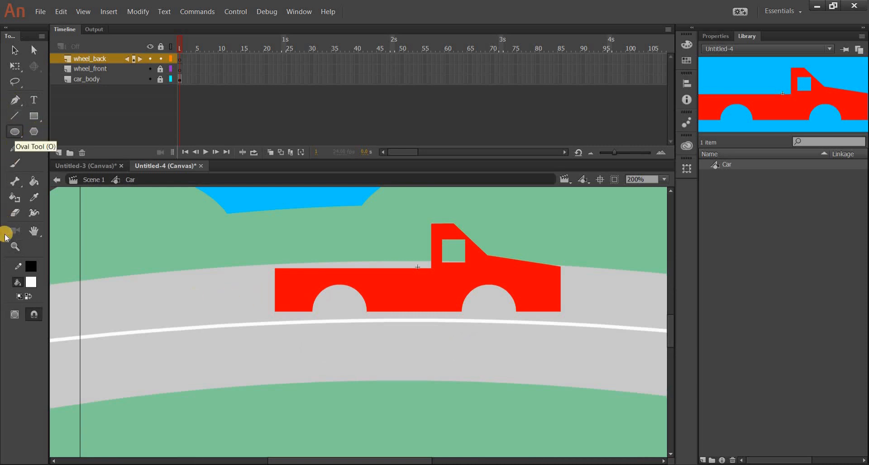
pyautogui.click(32, 271)
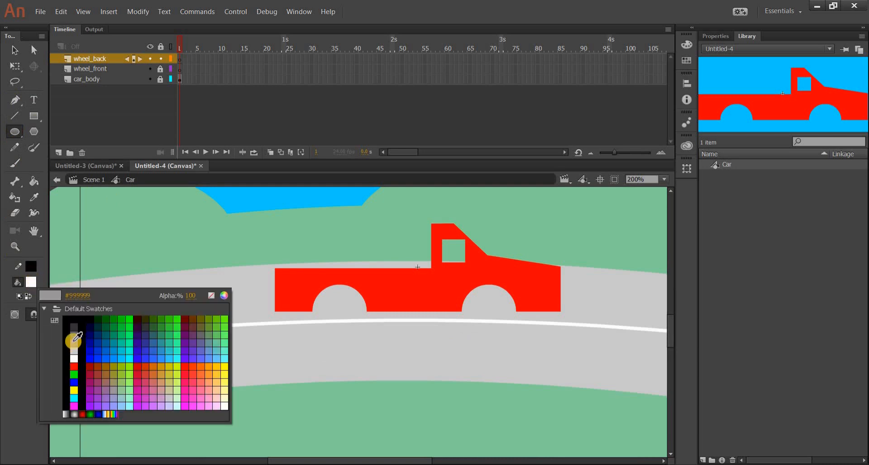
pyautogui.click(315, 304)
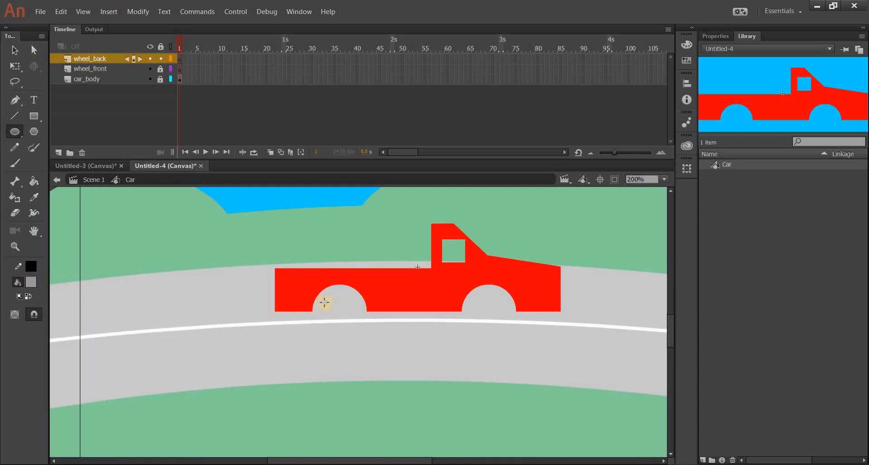
pyautogui.moveTo(324, 303); pyautogui.dragTo(373, 347)
pyautogui.hotkey('ctrl', 'z')
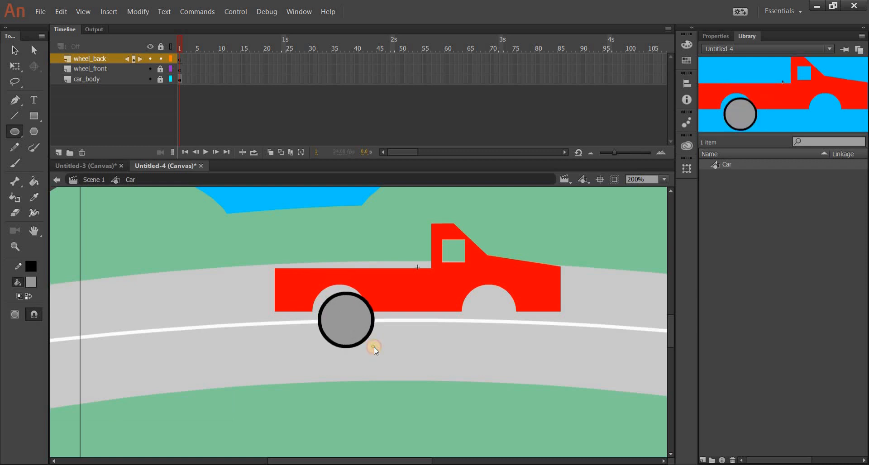
# Step: Move the grey wheel with its outline so it fits centred in the rear wheel arch
pyautogui.click(15, 50)
pyautogui.click(358, 322)
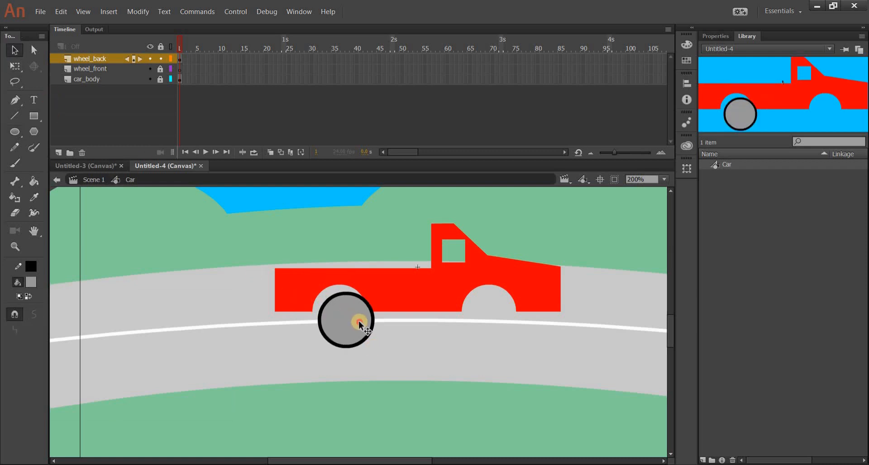
pyautogui.moveTo(357, 323); pyautogui.dragTo(352, 315)
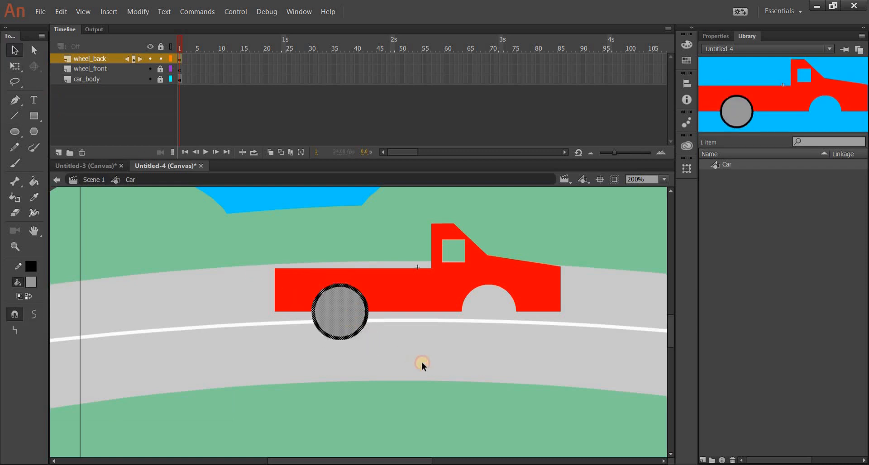
pyautogui.click(422, 361)
pyautogui.click(340, 309)
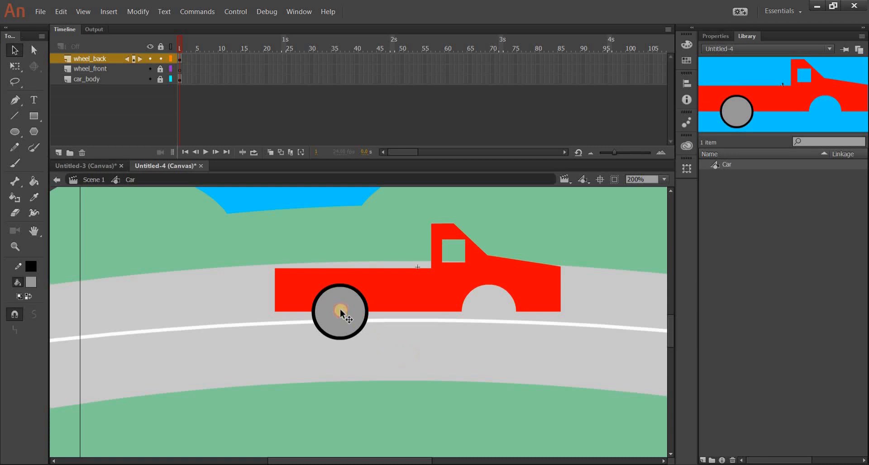
pyautogui.click(430, 352)
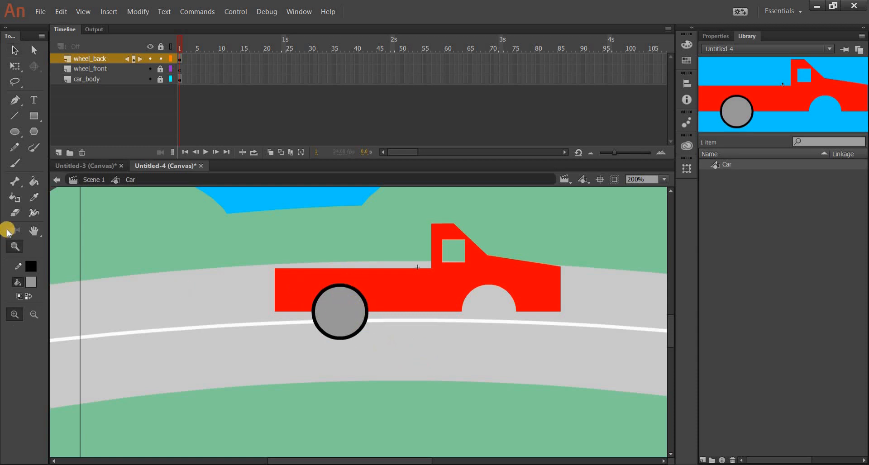
# Step: Draw a small black-outlined grey circle inside the rear wheel as its hub and centre it
pyautogui.click(14, 247)
pyautogui.click(342, 317)
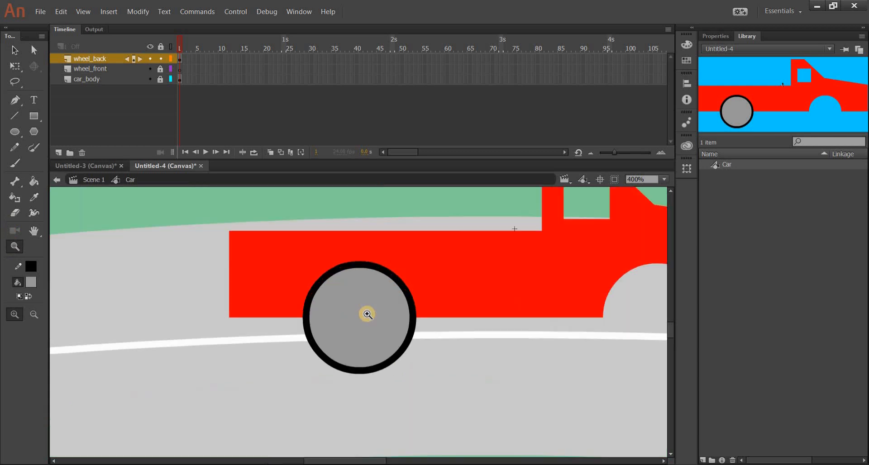
pyautogui.click(14, 132)
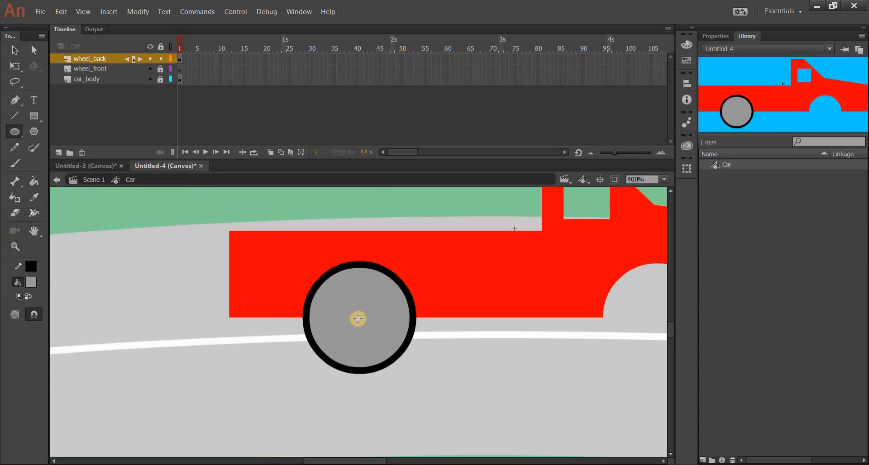
pyautogui.moveTo(357, 319); pyautogui.dragTo(337, 297)
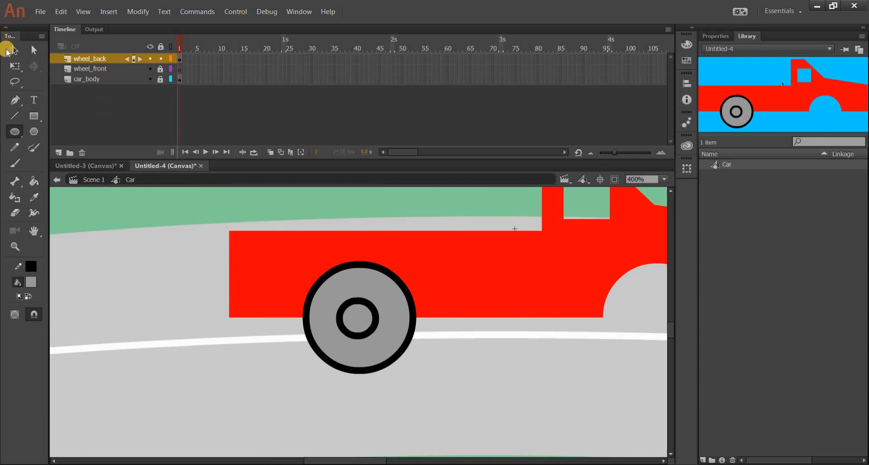
pyautogui.click(8, 51)
pyautogui.doubleClick(359, 317)
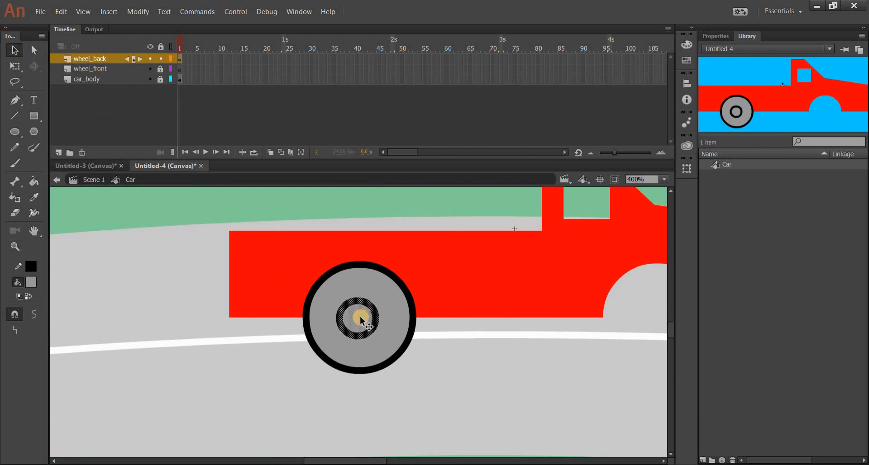
pyautogui.moveTo(360, 319); pyautogui.dragTo(364, 321)
pyautogui.click(460, 345)
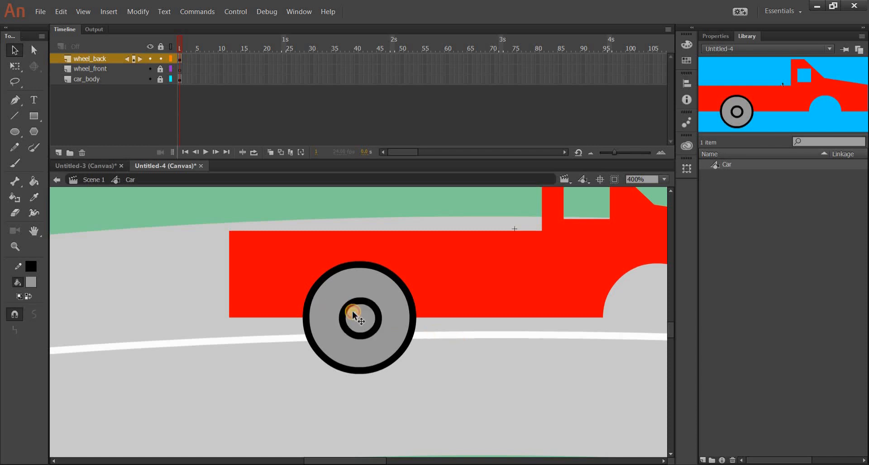
pyautogui.doubleClick(368, 325)
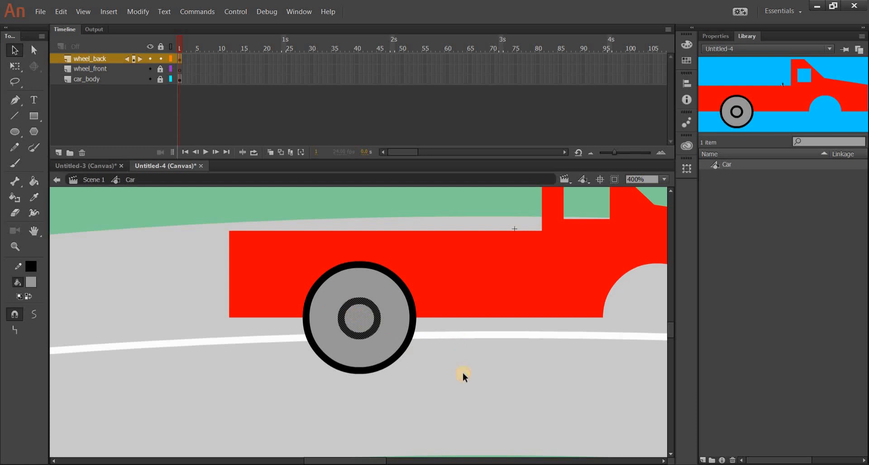
pyautogui.click(462, 372)
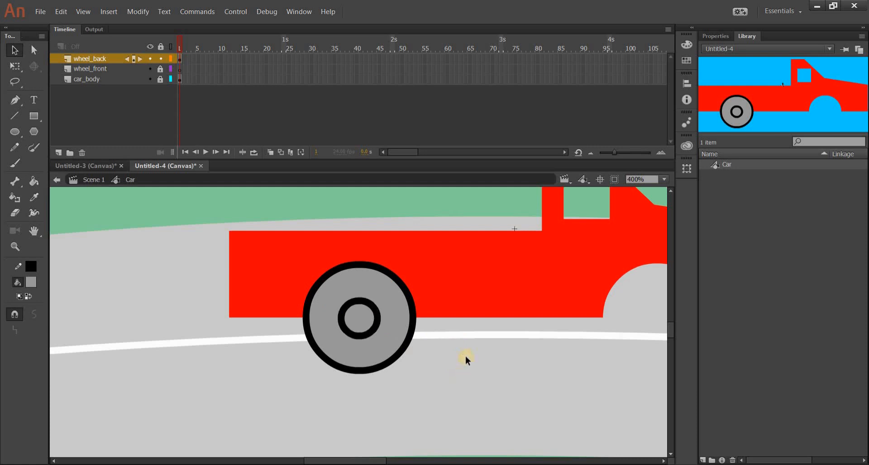
# Step: Draw three black line spokes from the hub's centre to its ring
pyautogui.click(18, 119)
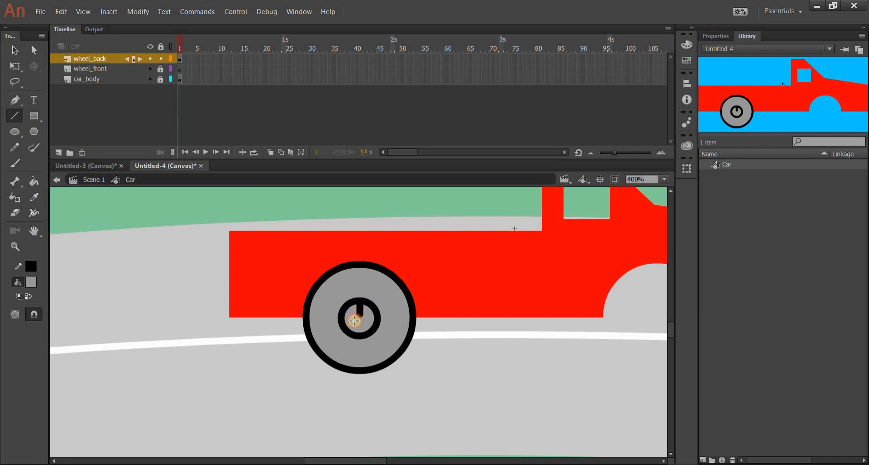
pyautogui.moveTo(360, 317)
pyautogui.mouseDown()
pyautogui.moveTo(347, 327)
pyautogui.moveTo(370, 328)
pyautogui.mouseUp()
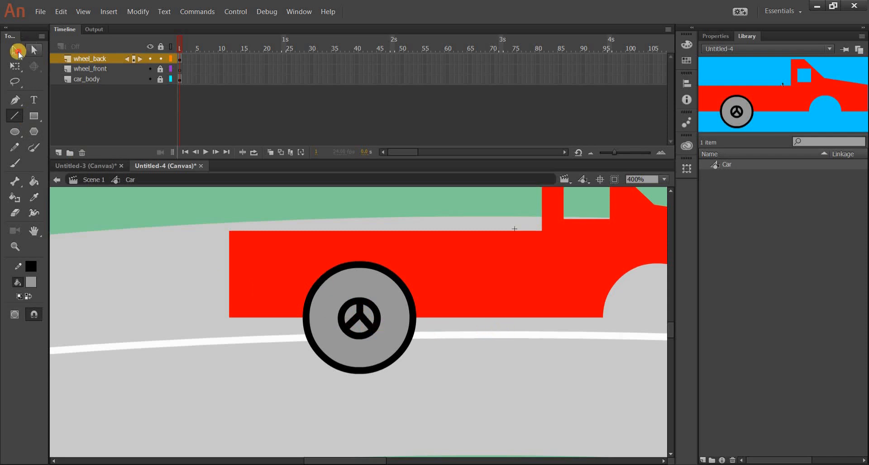
pyautogui.press('v')
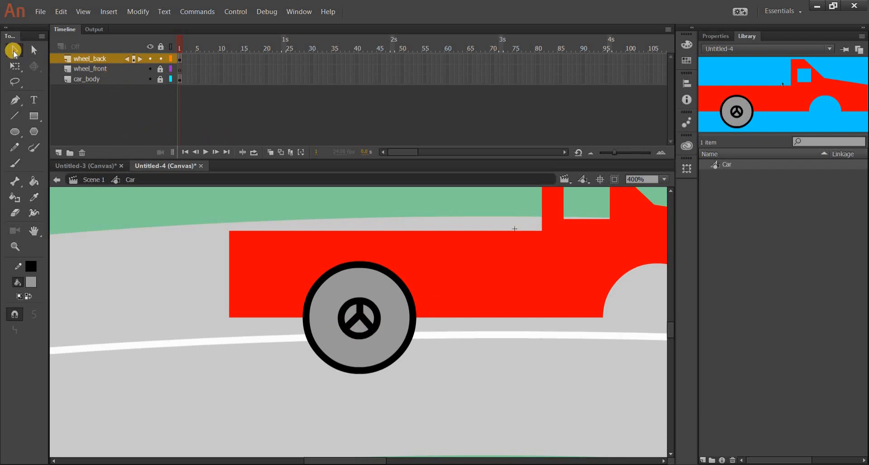
# Step: Convert the complete rear wheel drawing to a Graphic symbol named wheel
pyautogui.moveTo(256, 240); pyautogui.dragTo(465, 399)
pyautogui.rightClick(389, 329)
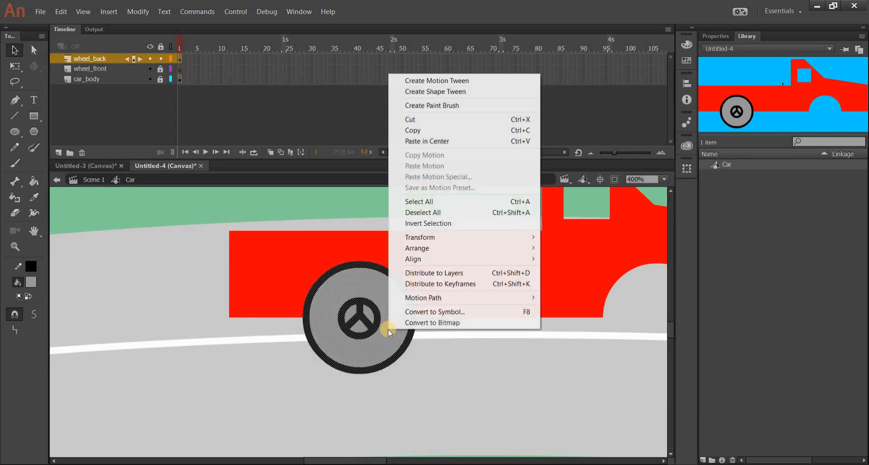
pyautogui.click(429, 314)
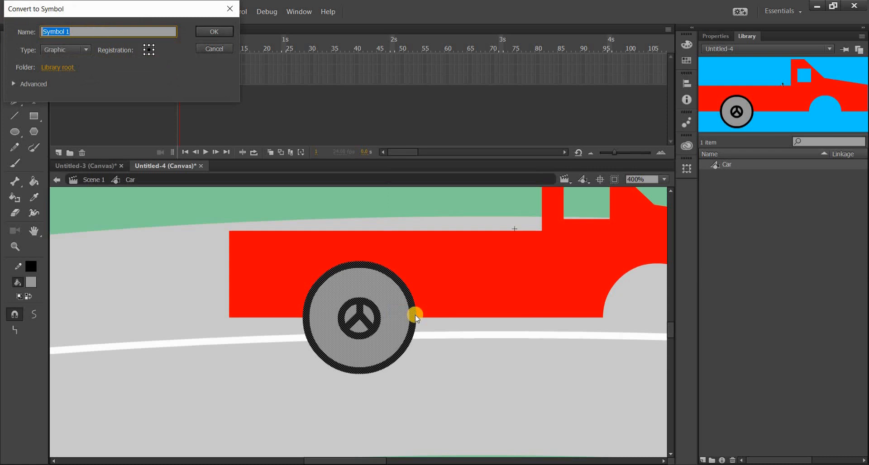
pyautogui.write('wheel')
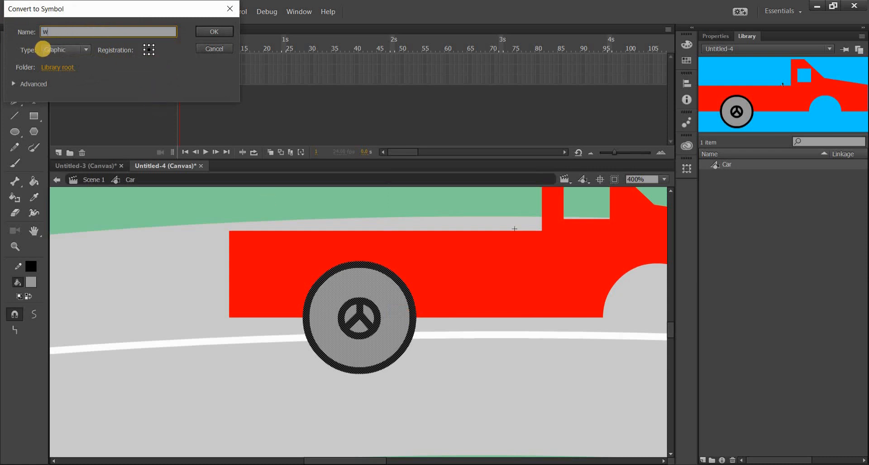
pyautogui.click(220, 33)
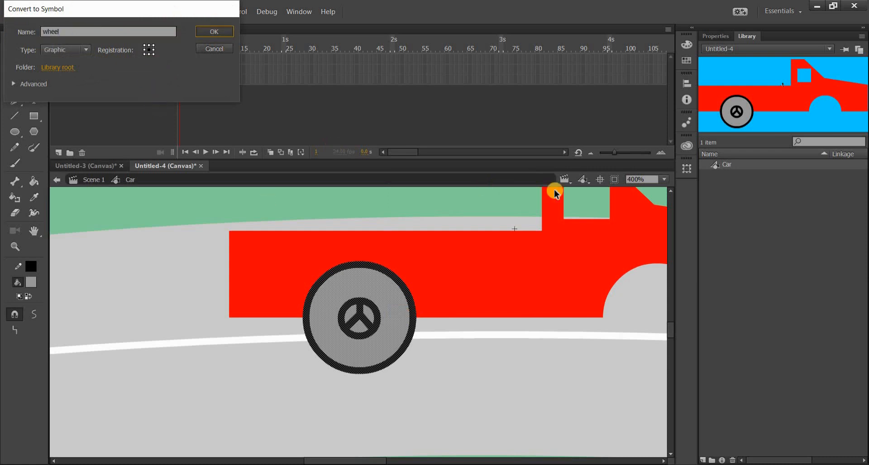
# Step: Compare the Car and wheel symbols in the Library
pyautogui.click(742, 170)
pyautogui.click(742, 165)
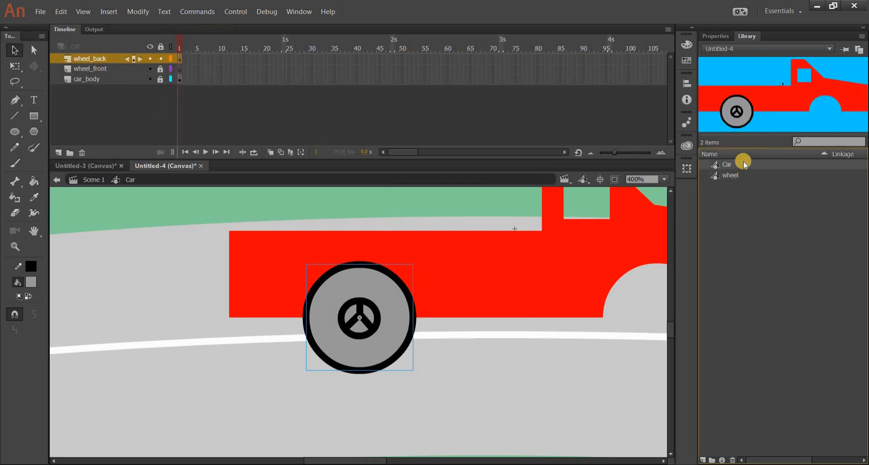
pyautogui.click(748, 186)
pyautogui.click(798, 230)
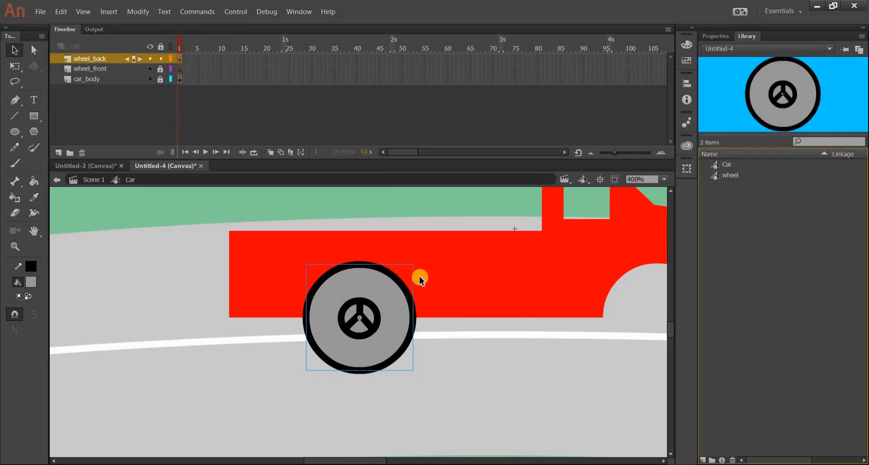
# Step: Test the movie in the browser to check the wheel on the car, then close the preview
pyautogui.moveTo(552, 257); pyautogui.dragTo(500, 261)
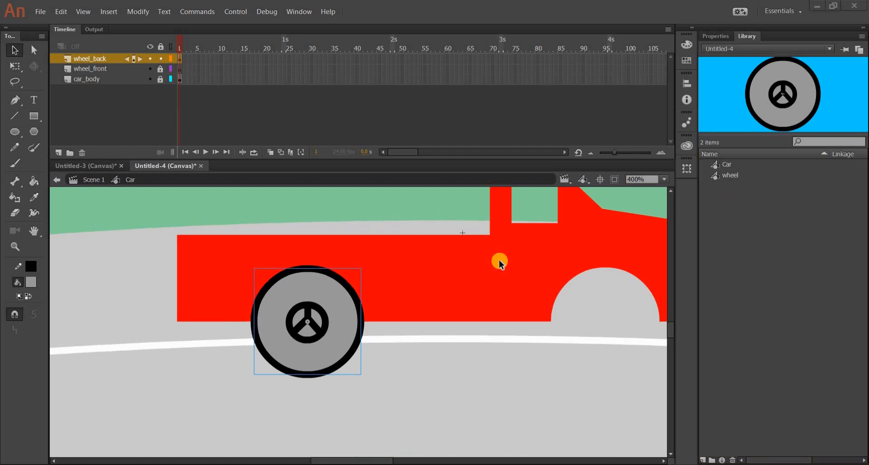
pyautogui.click(211, 14)
pyautogui.click(236, 11)
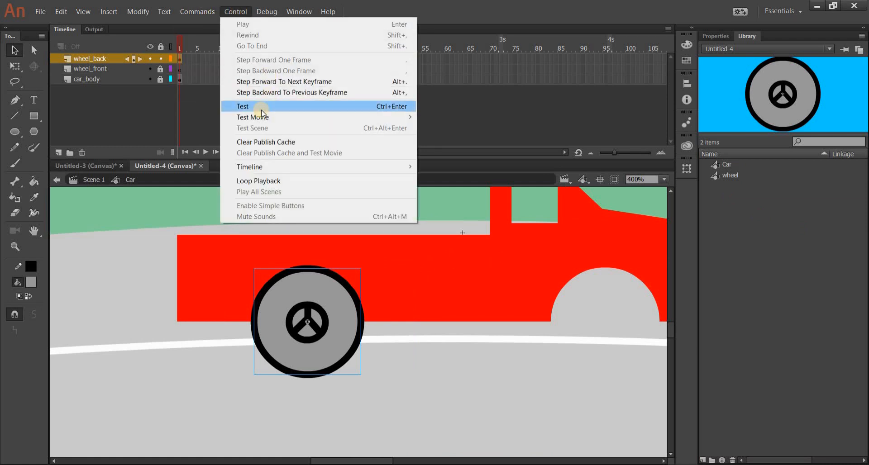
pyautogui.click(262, 111)
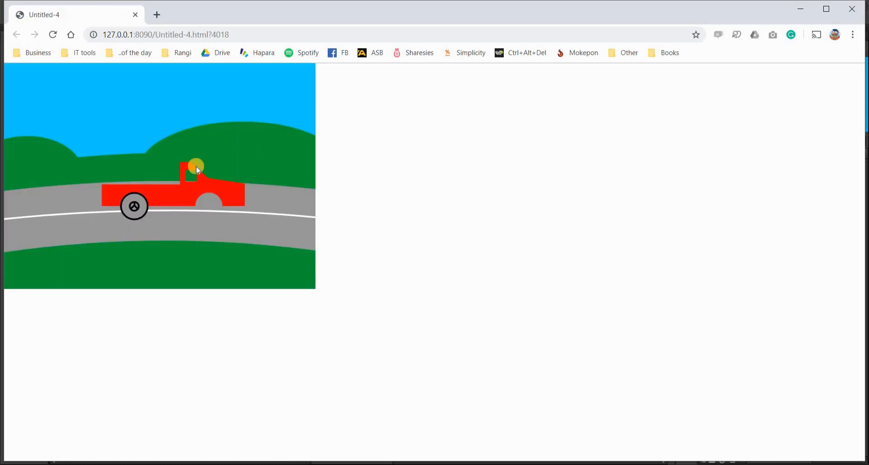
pyautogui.click(135, 15)
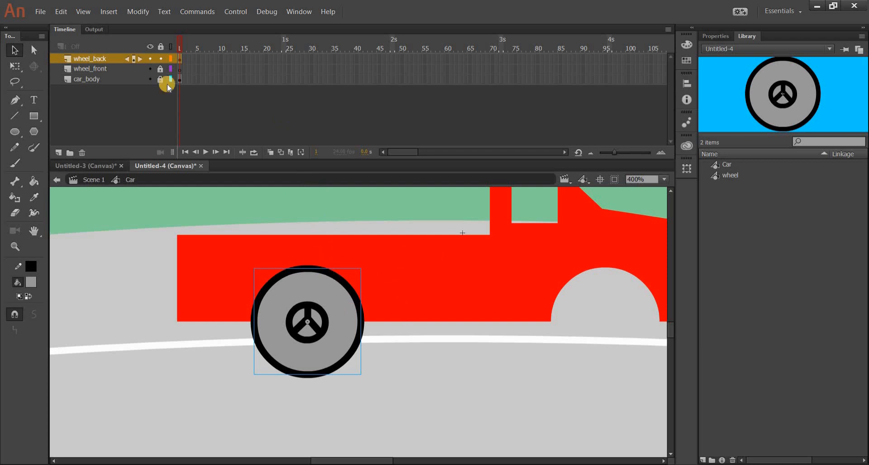
# Step: Review the wheel_front and wheel_back layers and preview the wheel symbol in the Library
pyautogui.click(98, 69)
pyautogui.click(96, 61)
pyautogui.click(96, 69)
pyautogui.click(96, 59)
pyautogui.click(95, 68)
pyautogui.click(94, 58)
pyautogui.click(735, 176)
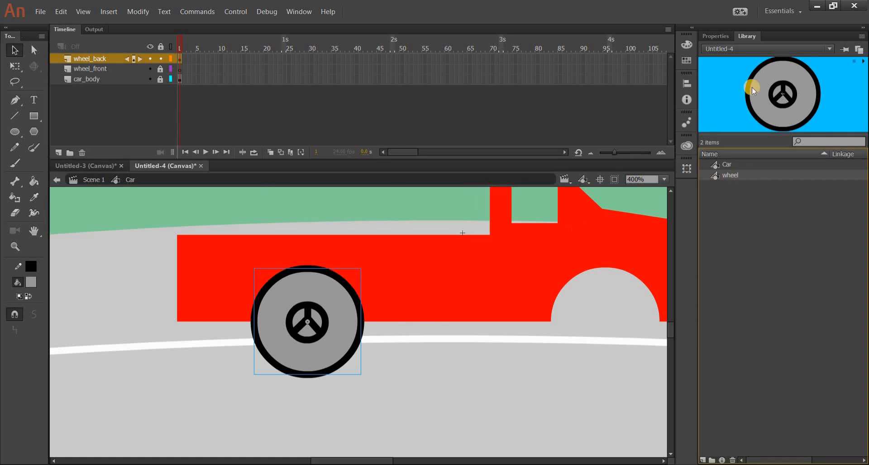
# Step: Open the wheel symbol for editing and inspect the frame span of its wheel_animated layer up to frame 10
pyautogui.doubleClick(337, 297)
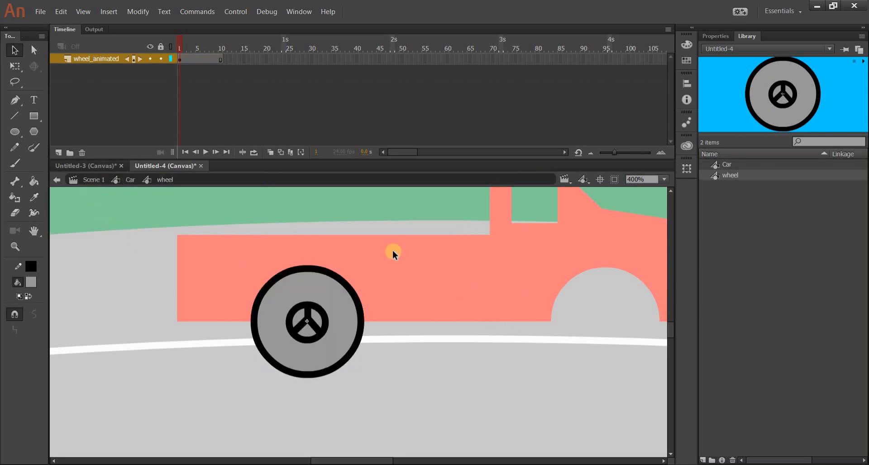
pyautogui.click(202, 59)
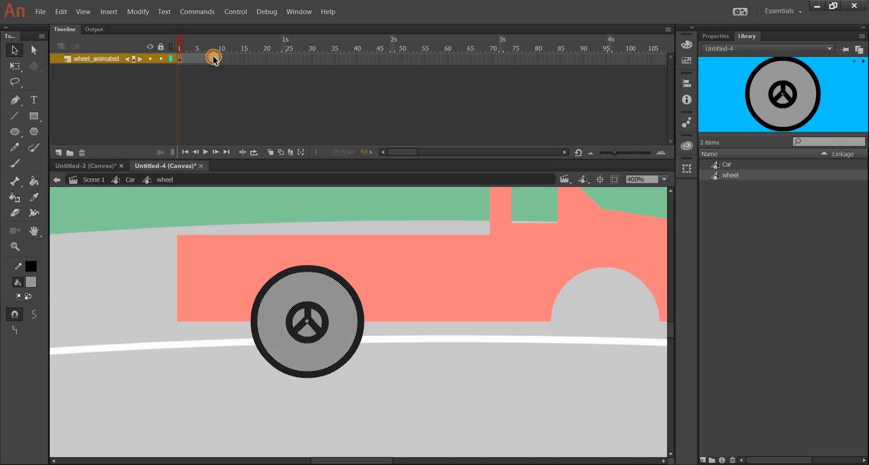
pyautogui.click(220, 59)
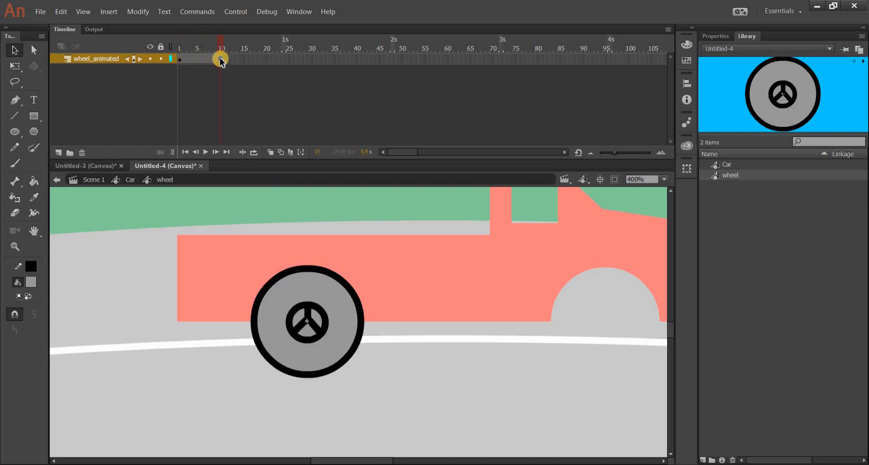
pyautogui.rightClick(220, 59)
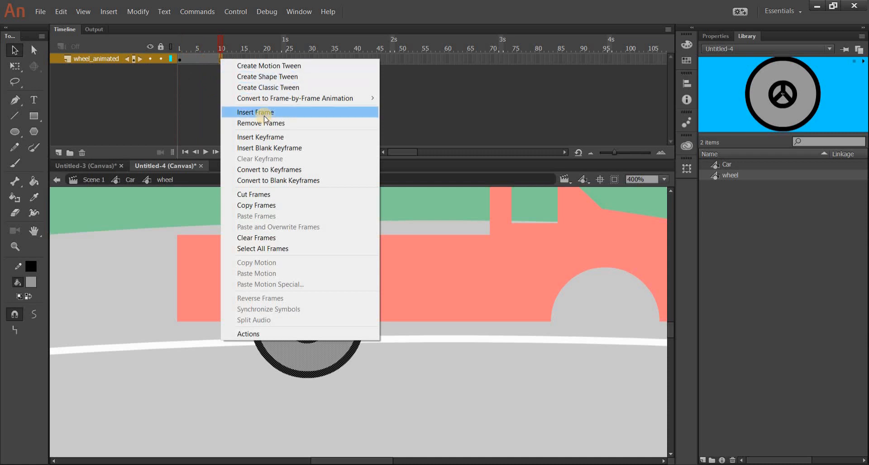
pyautogui.click(315, 248)
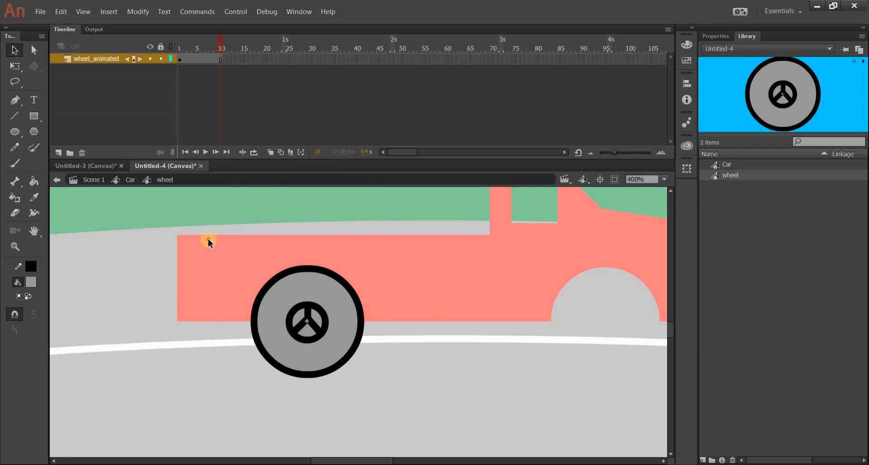
# Step: Try to create a motion tween on the wheel_animated layer directly from the raw wheel drawing
pyautogui.click(400, 394)
pyautogui.moveTo(208, 238); pyautogui.dragTo(396, 394)
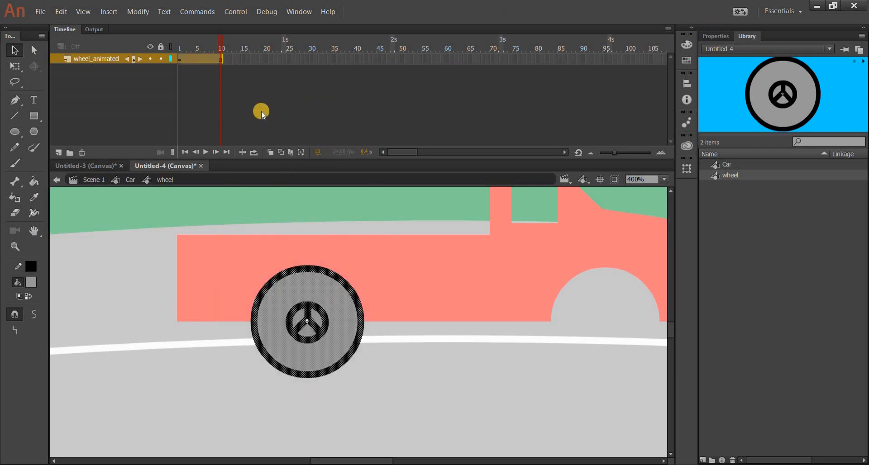
pyautogui.rightClick(205, 62)
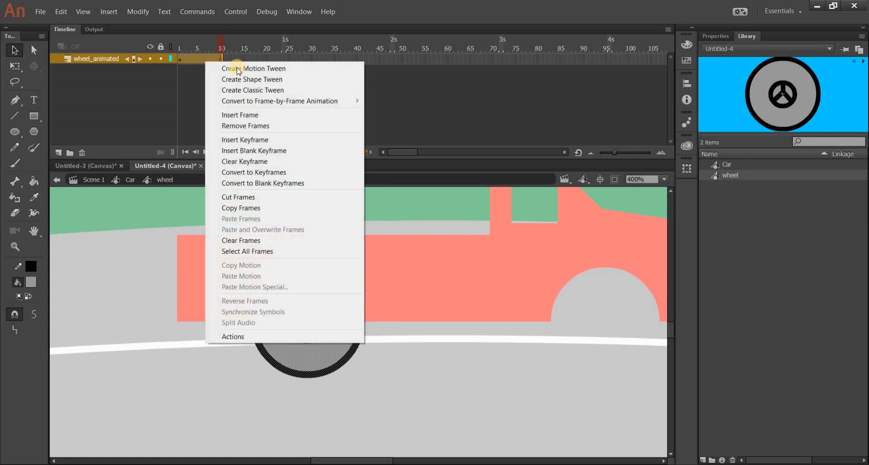
pyautogui.rightClick(193, 59)
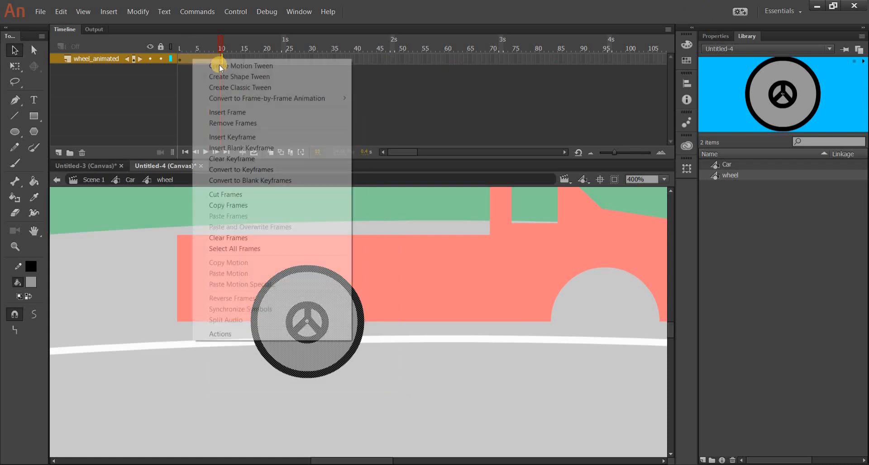
pyautogui.click(222, 70)
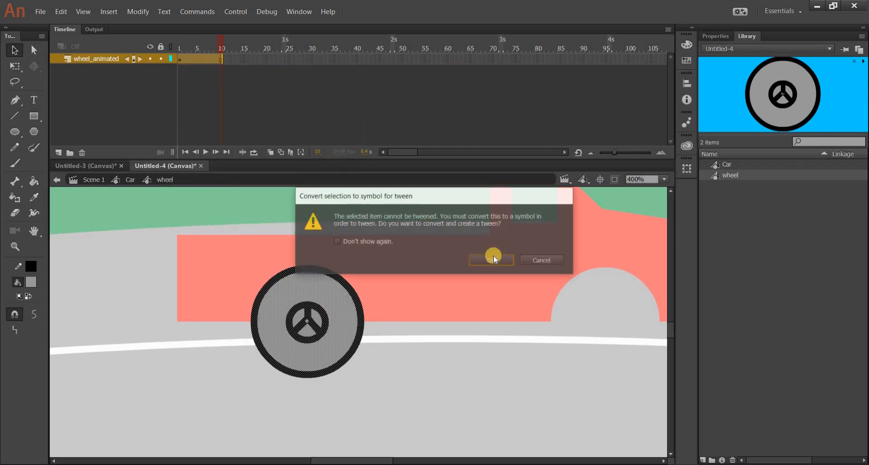
pyautogui.click(560, 260)
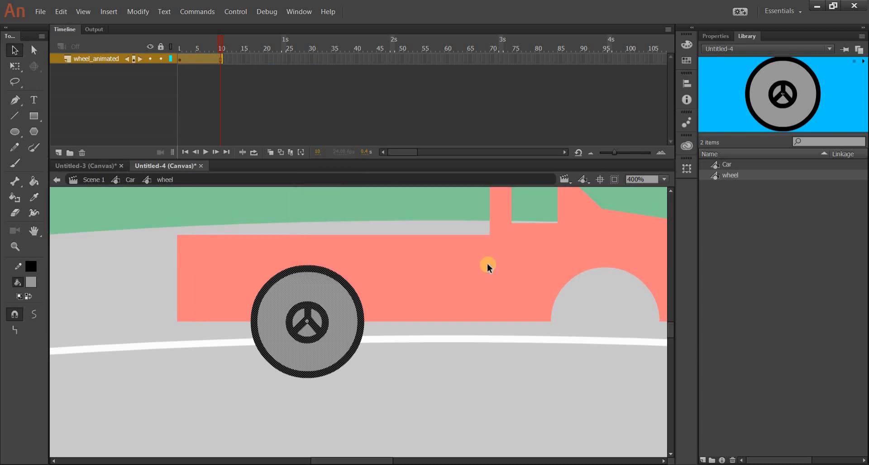
# Step: Examine the separate shapes of the wheel drawing by selecting its tire outline, spokes and hub ring
pyautogui.click(488, 266)
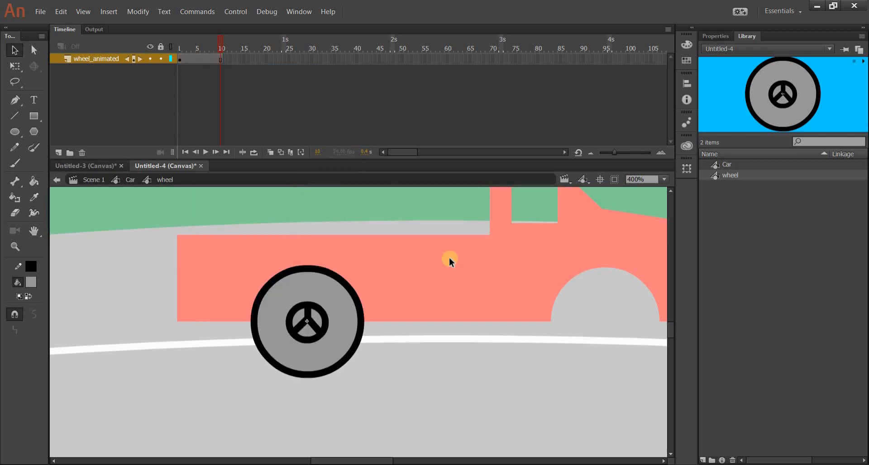
pyautogui.moveTo(224, 237); pyautogui.dragTo(418, 382)
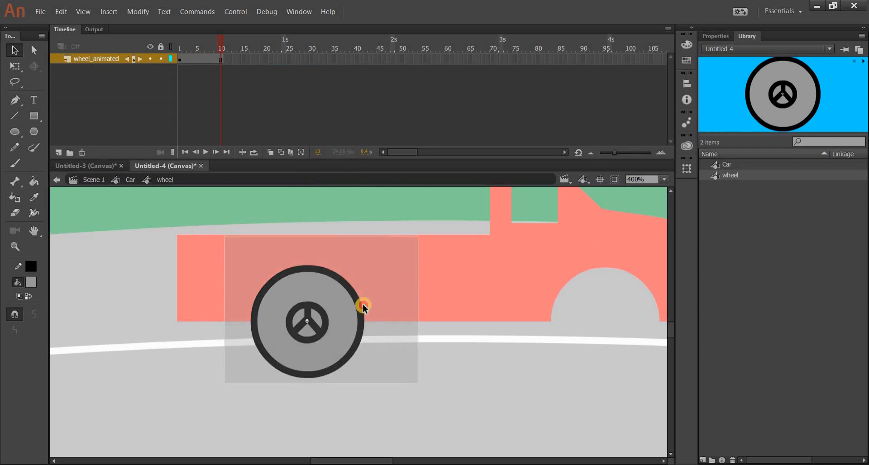
pyautogui.click(336, 324)
pyautogui.click(355, 305)
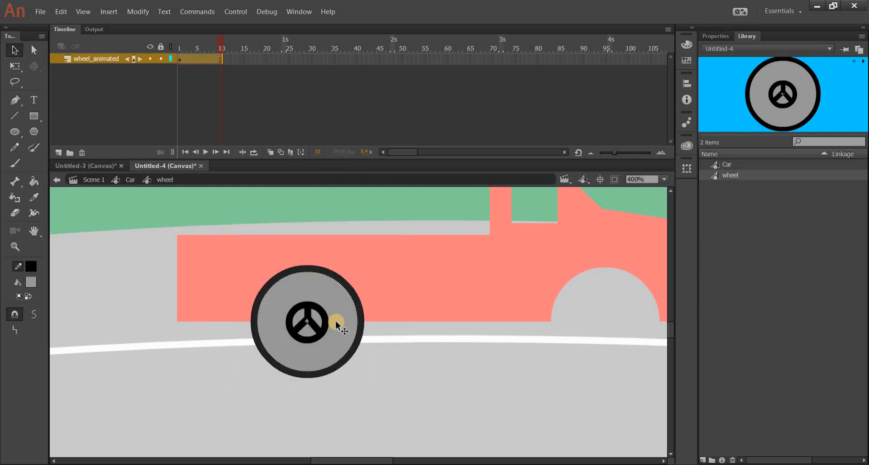
pyautogui.click(319, 324)
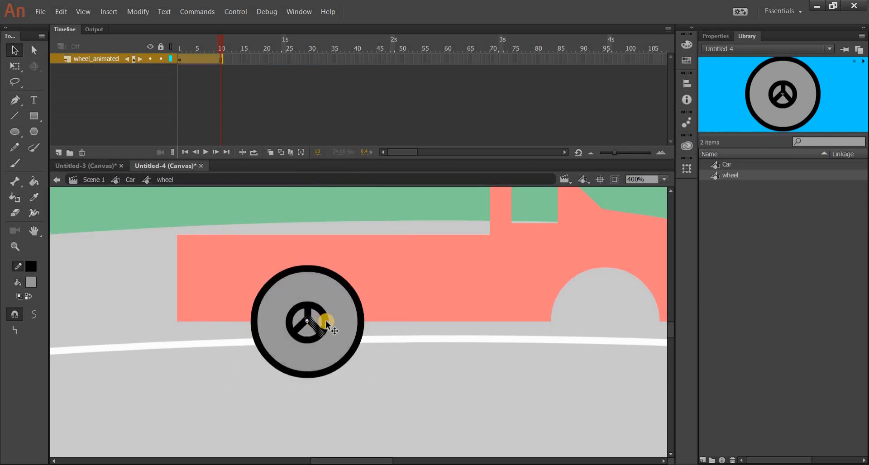
pyautogui.moveTo(329, 326); pyautogui.dragTo(407, 302)
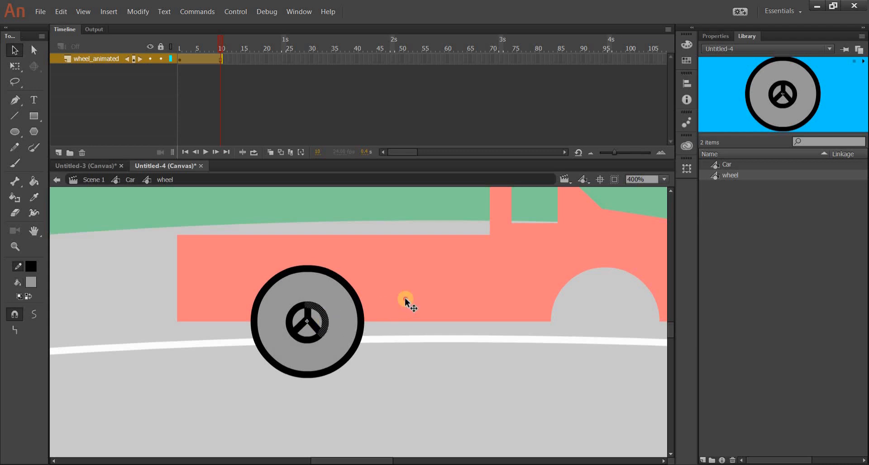
pyautogui.hotkey('ctrl', 'z')
# Step: Return to the Car symbol, try moving the rear wheel instance slightly, and undo the move
pyautogui.click(166, 194)
pyautogui.click(132, 181)
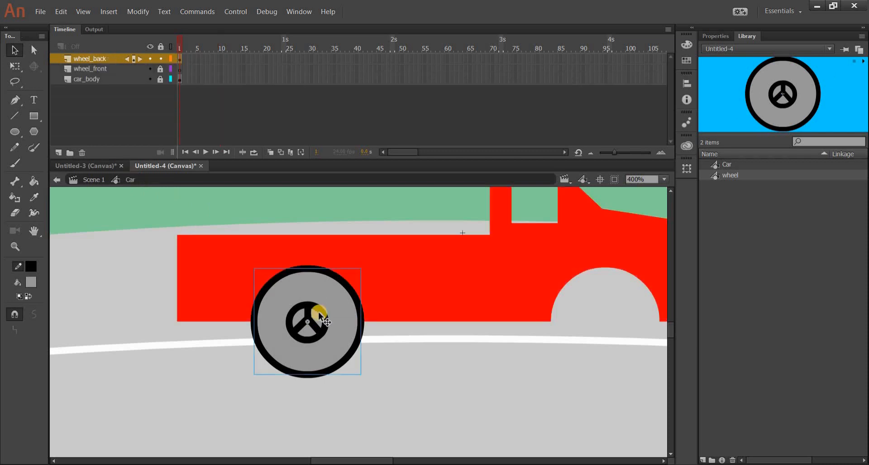
pyautogui.moveTo(318, 311)
pyautogui.mouseDown()
pyautogui.moveTo(337, 344)
pyautogui.moveTo(312, 324)
pyautogui.moveTo(323, 312)
pyautogui.mouseUp()
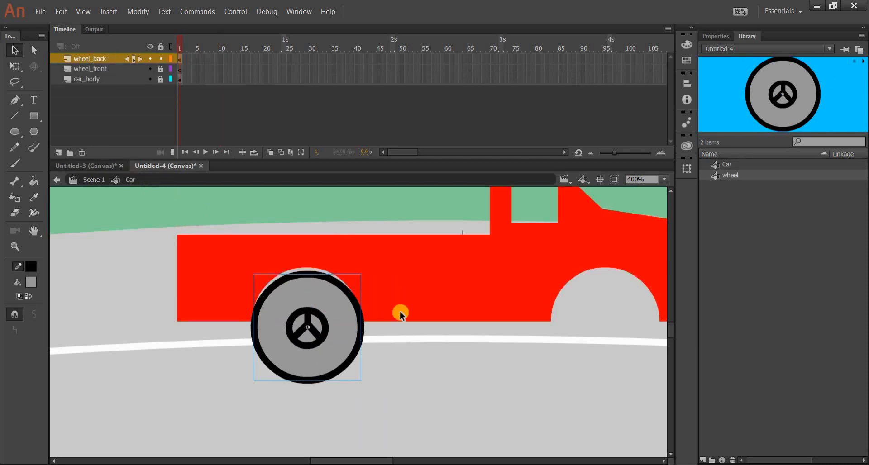
pyautogui.hotkey('ctrl', 'z')
# Step: Reopen the wheel symbol and convert its complete wheel drawing to a nested Graphic symbol named wheel_animated
pyautogui.doubleClick(318, 304)
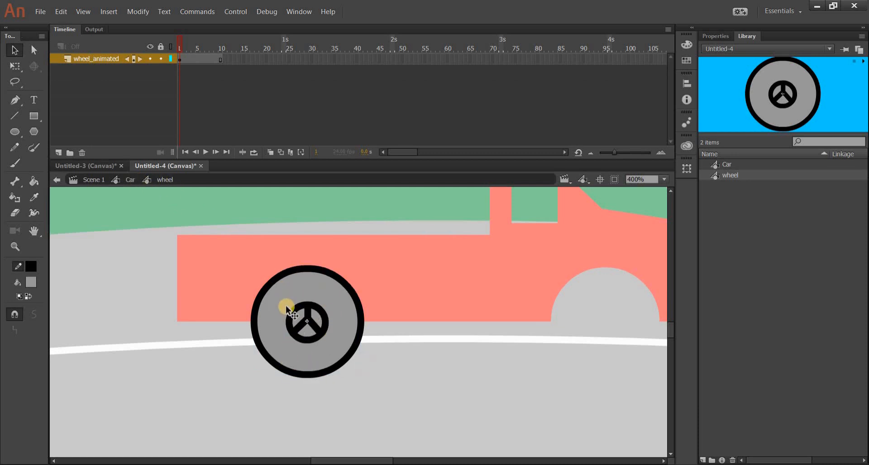
pyautogui.moveTo(219, 235); pyautogui.dragTo(389, 392)
pyautogui.rightClick(339, 331)
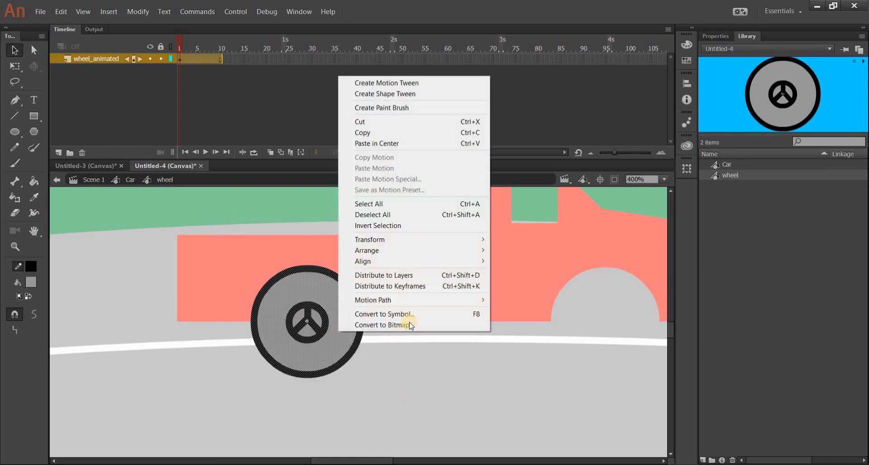
pyautogui.click(415, 315)
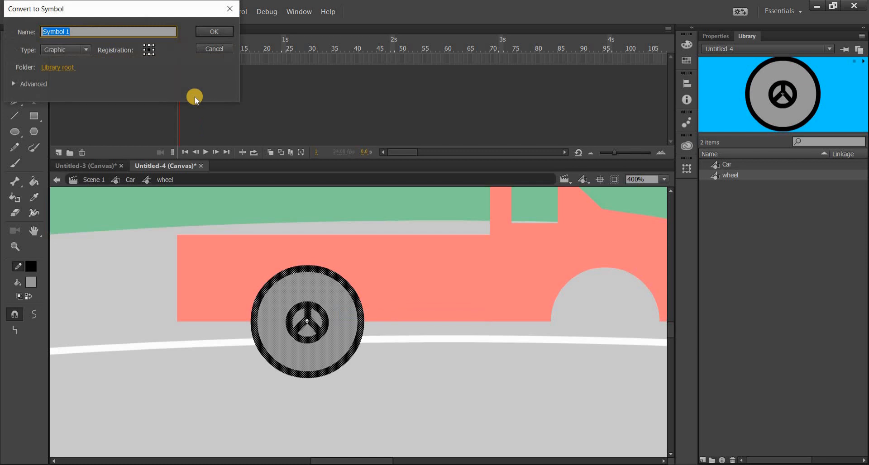
pyautogui.write('wheel_animated')
pyautogui.click(215, 31)
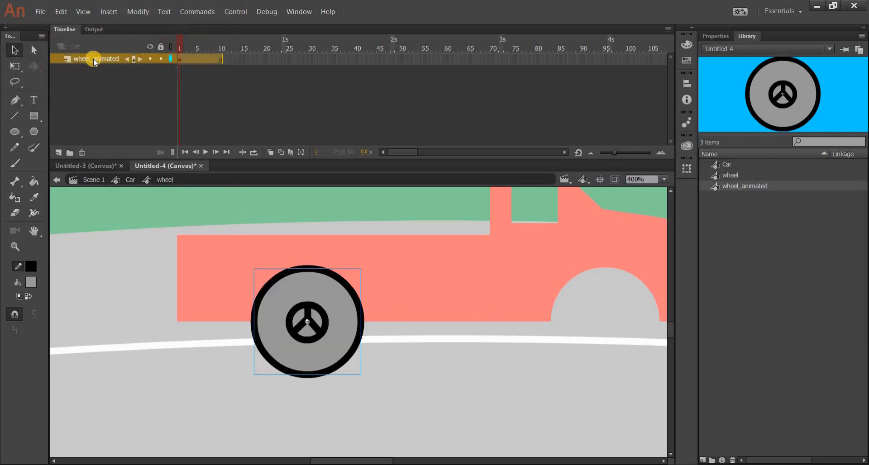
# Step: Create a motion tween for the nested wheel instance on the wheel_animated layer
pyautogui.click(101, 83)
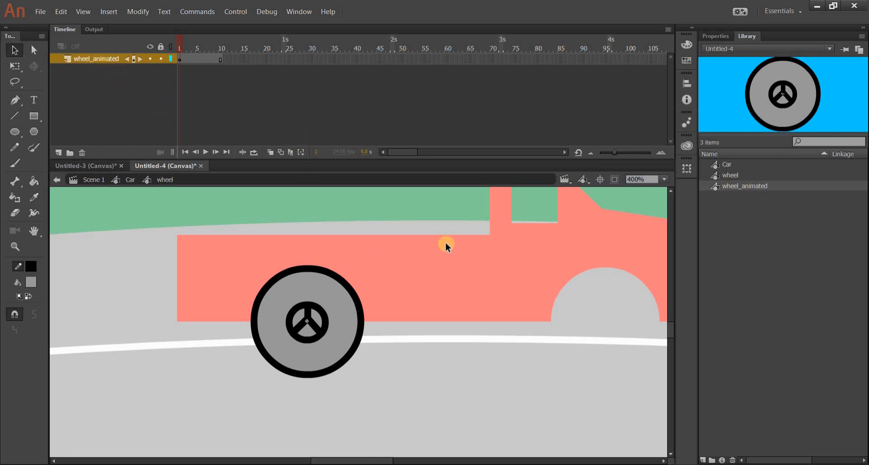
pyautogui.click(293, 282)
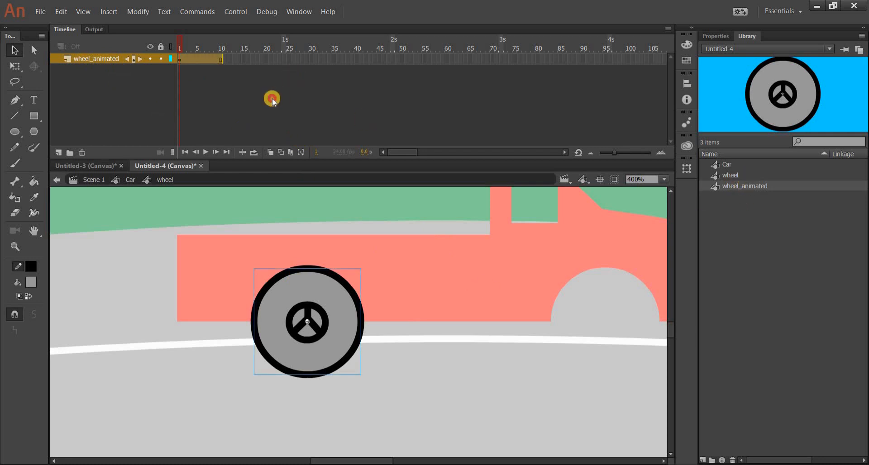
pyautogui.rightClick(198, 58)
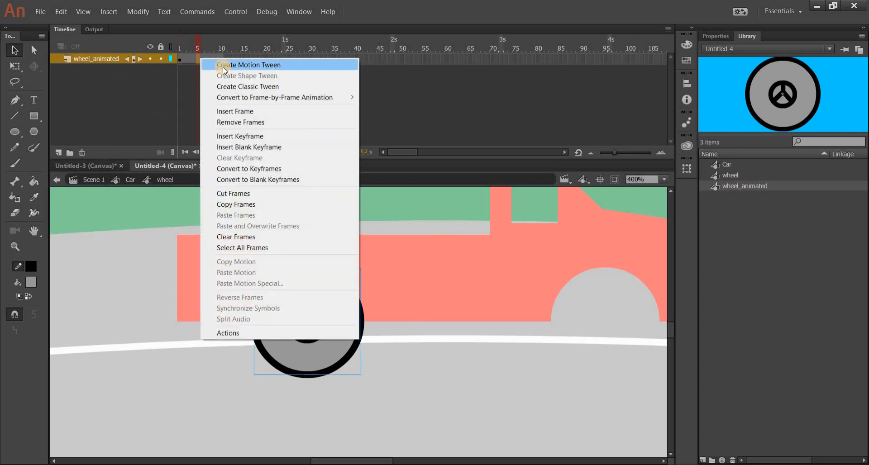
pyautogui.click(225, 66)
pyautogui.click(222, 85)
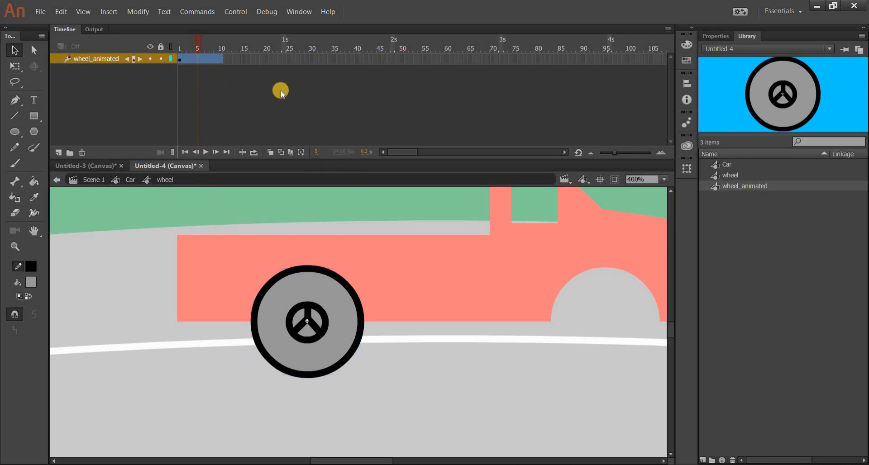
# Step: Set the rotation of the wheel_animated motion tween to 2 times
pyautogui.click(332, 315)
pyautogui.click(106, 56)
pyautogui.click(477, 96)
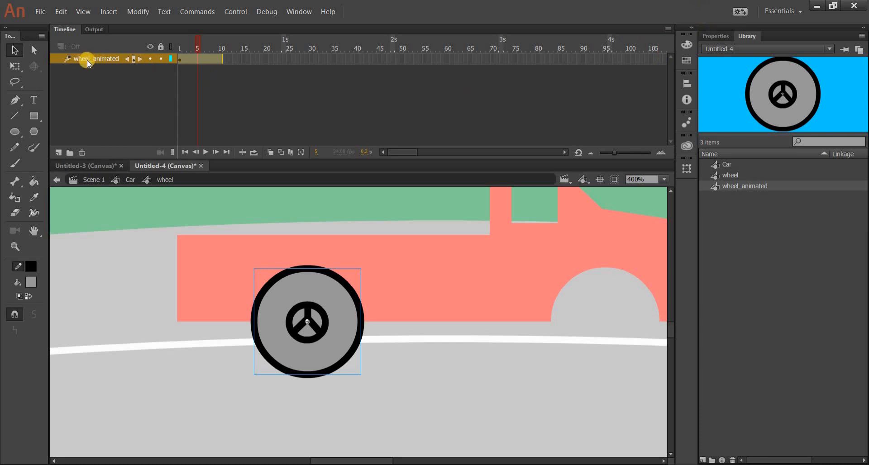
pyautogui.click(711, 37)
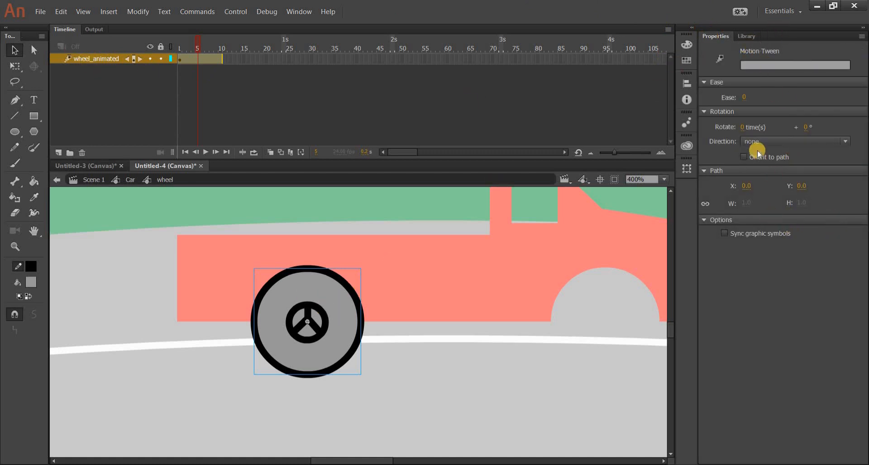
pyautogui.click(742, 128)
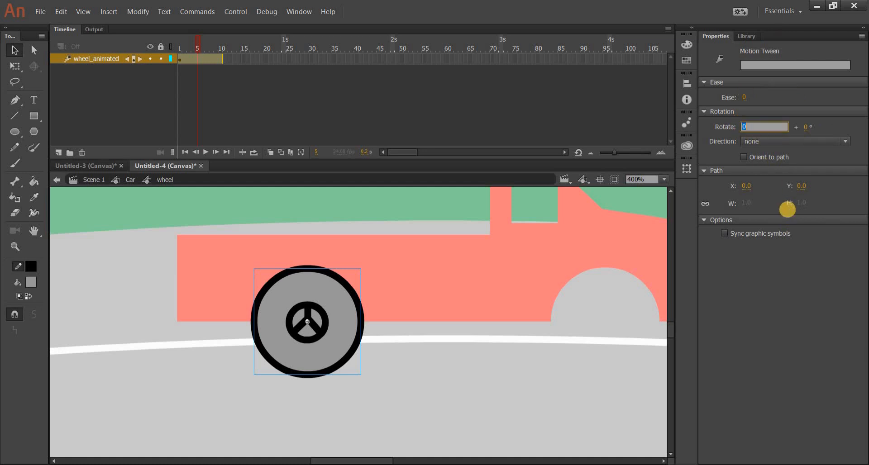
pyautogui.write('2')
pyautogui.press('Return')
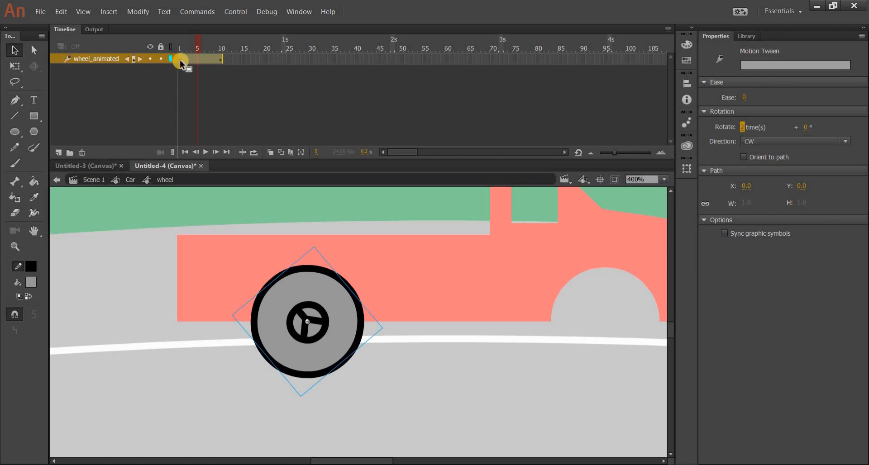
# Step: Preview the wheel's rotation with looped playback over frames 1 to 10 and return to the Car symbol
pyautogui.click(207, 86)
pyautogui.press('Return')
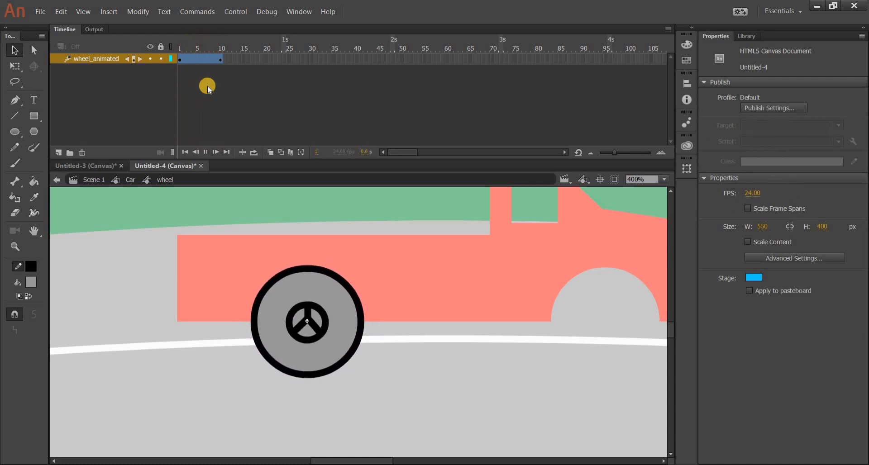
pyautogui.click(255, 153)
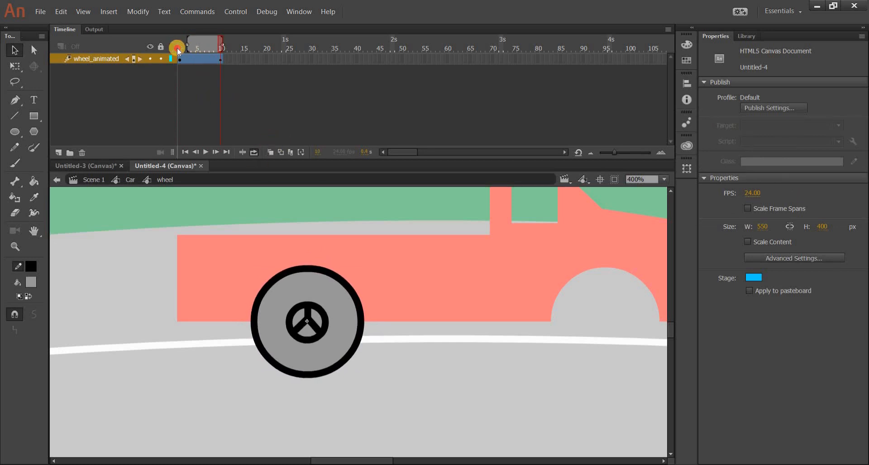
pyautogui.moveTo(177, 48); pyautogui.dragTo(177, 48)
pyautogui.press('Return')
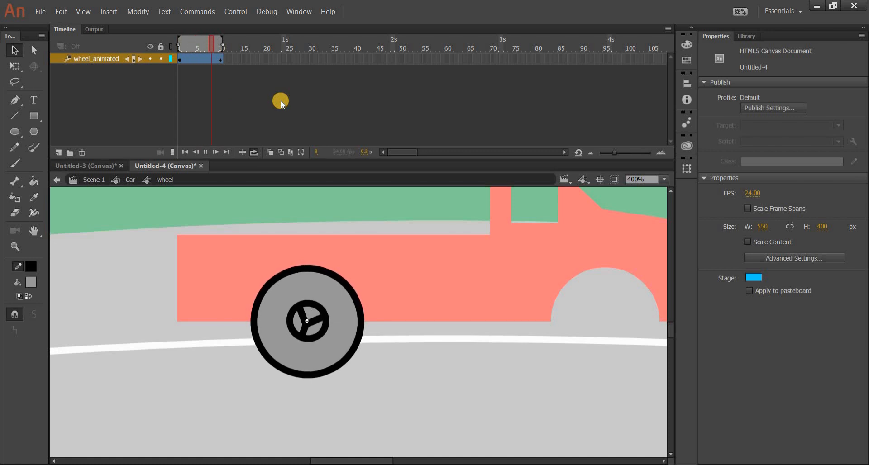
pyautogui.press('Return')
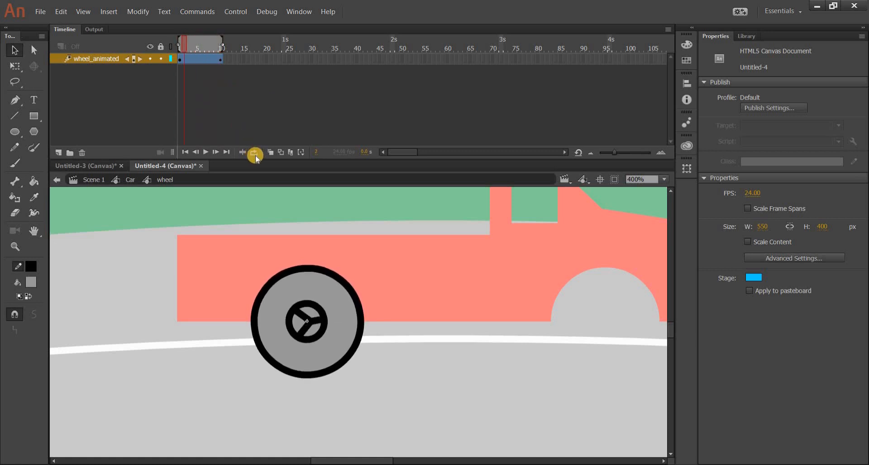
pyautogui.click(254, 153)
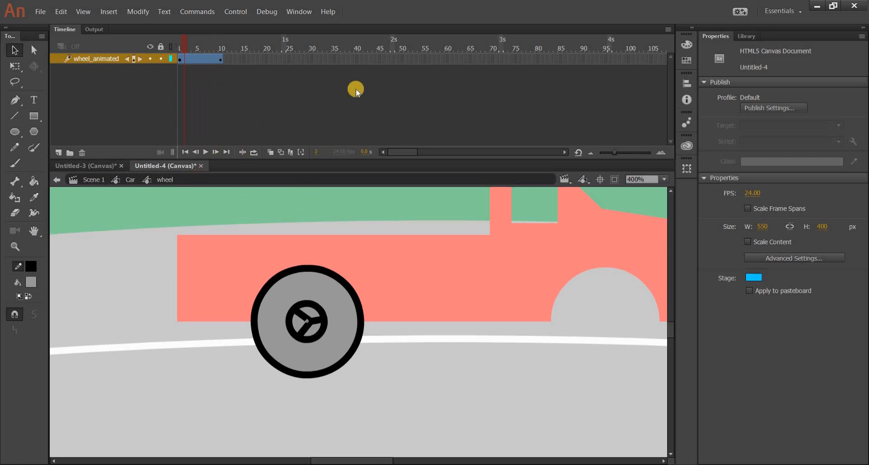
pyautogui.click(130, 181)
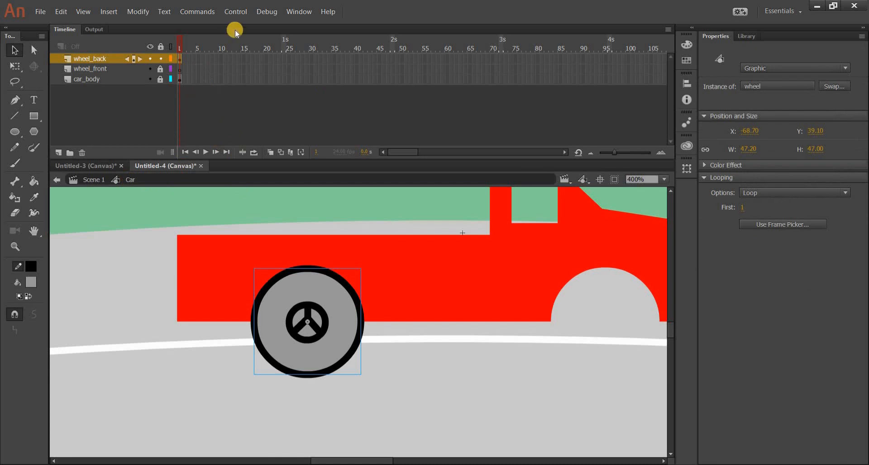
# Step: Test the movie in the browser, close the preview and bring the Car symbol's timeline back into view
pyautogui.click(244, 9)
pyautogui.click(268, 109)
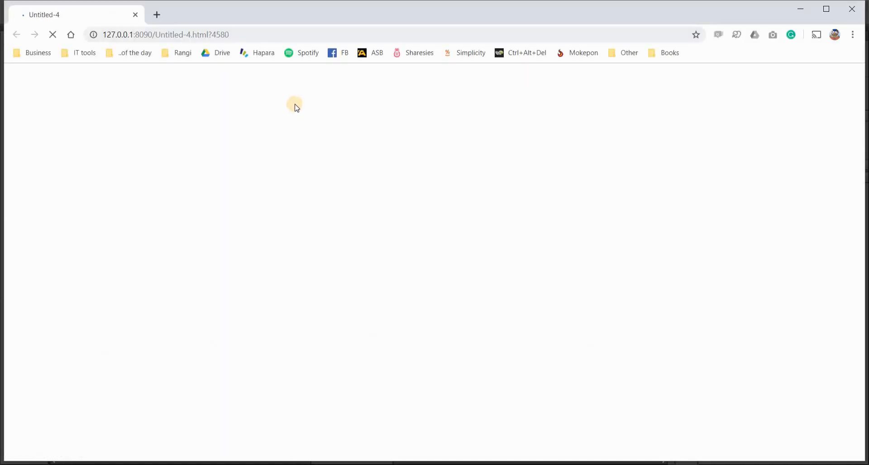
pyautogui.click(135, 15)
pyautogui.click(70, 31)
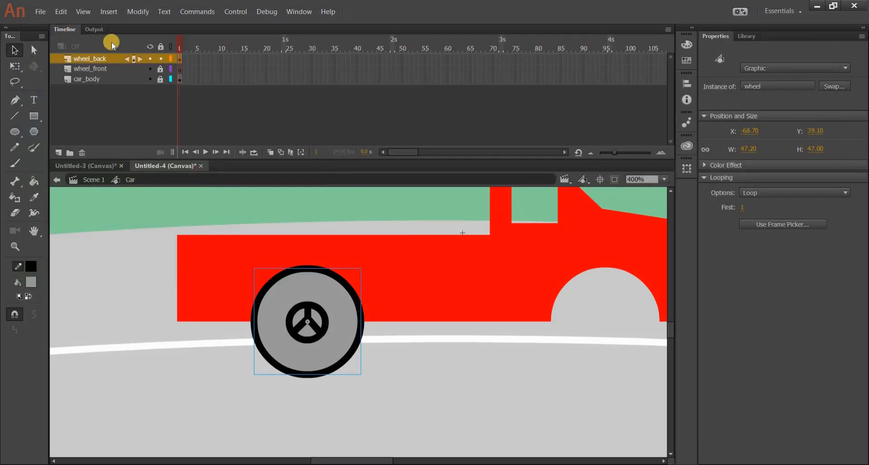
pyautogui.click(421, 225)
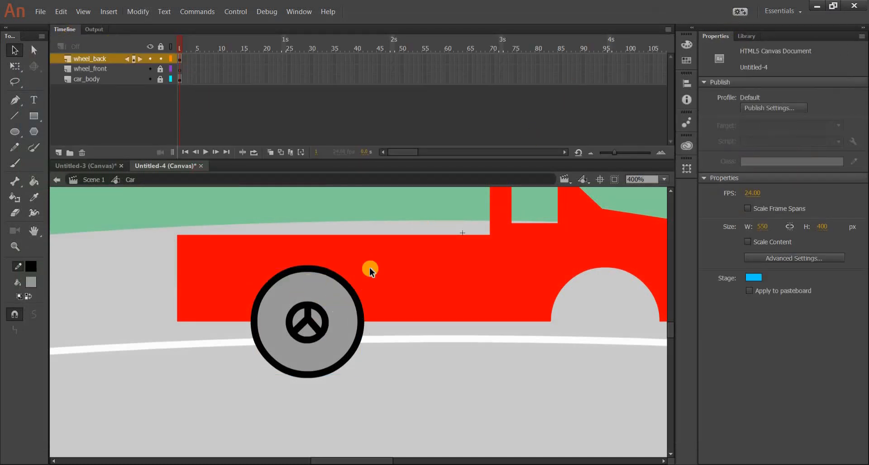
# Step: Open the rear wheel symbol, check the last frame of its tween at frame 10 and go back to the Car symbol
pyautogui.doubleClick(322, 302)
pyautogui.click(746, 36)
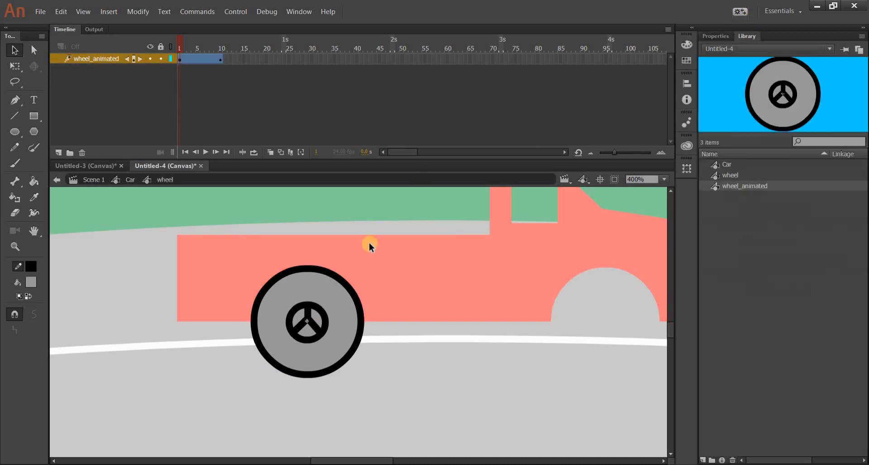
pyautogui.click(219, 59)
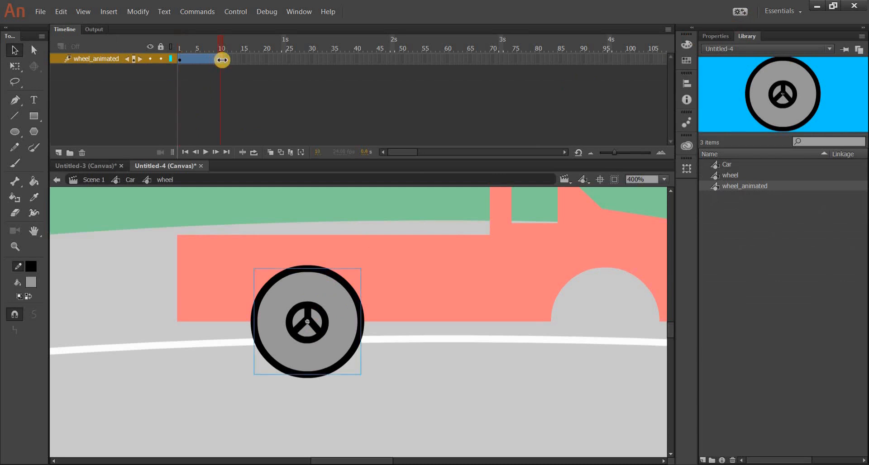
pyautogui.press('Return')
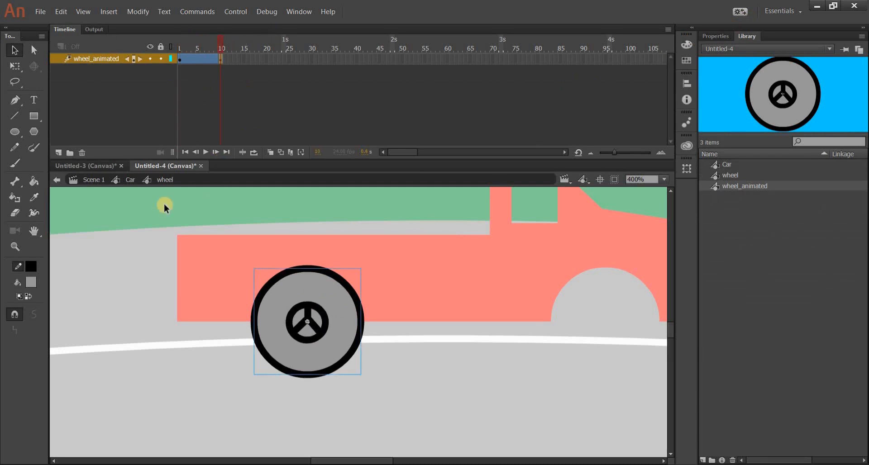
pyautogui.click(130, 180)
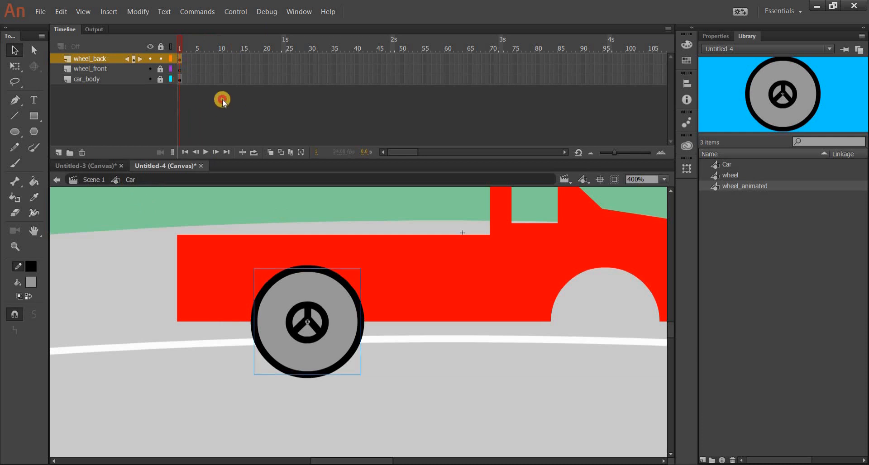
# Step: Extend the wheel_back, wheel_front and car_body layers of the Car symbol to frame 10 by inserting frames
pyautogui.click(222, 59)
pyautogui.moveTo(222, 59); pyautogui.dragTo(221, 66)
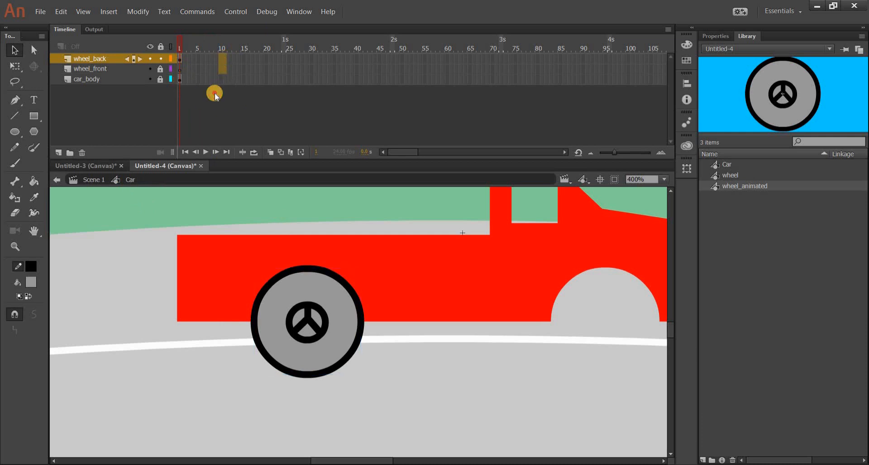
pyautogui.click(179, 72)
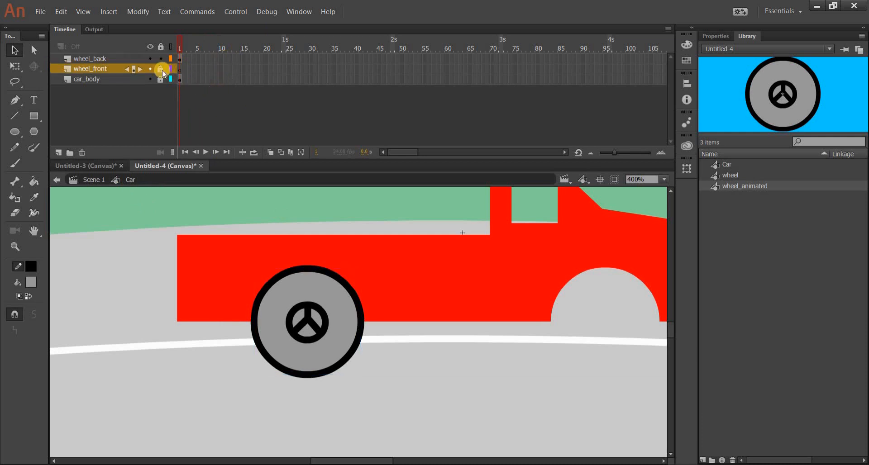
pyautogui.click(222, 69)
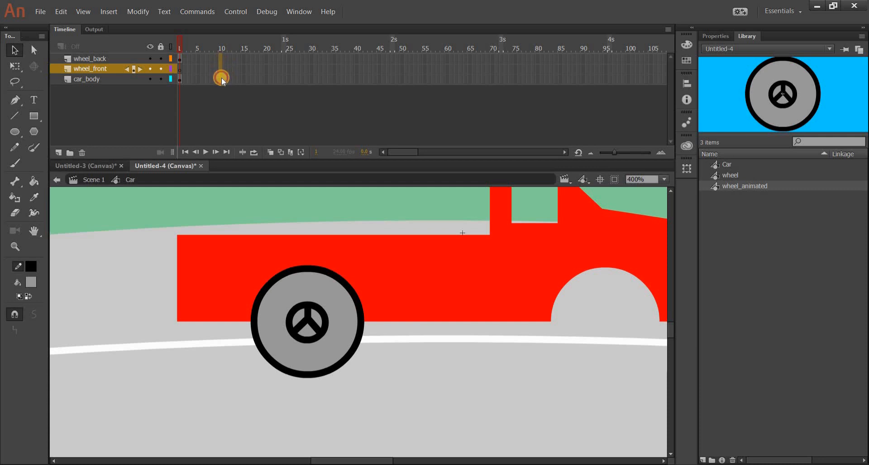
pyautogui.moveTo(221, 77); pyautogui.dragTo(221, 59)
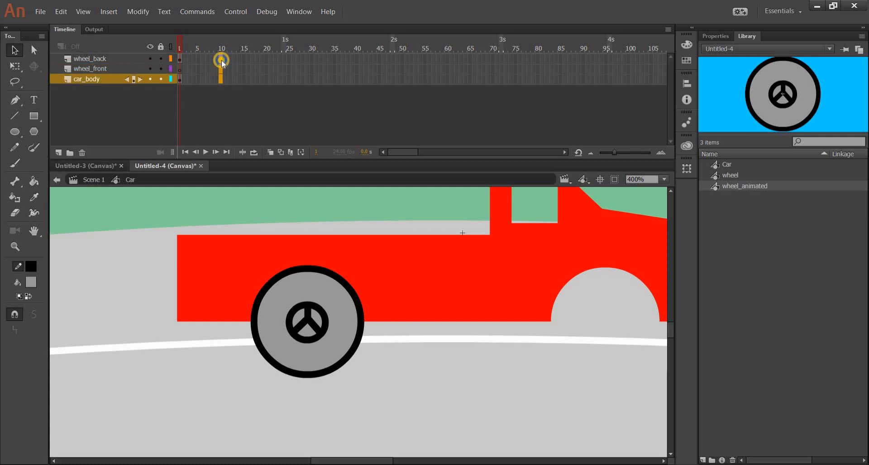
pyautogui.rightClick(221, 60)
pyautogui.click(263, 113)
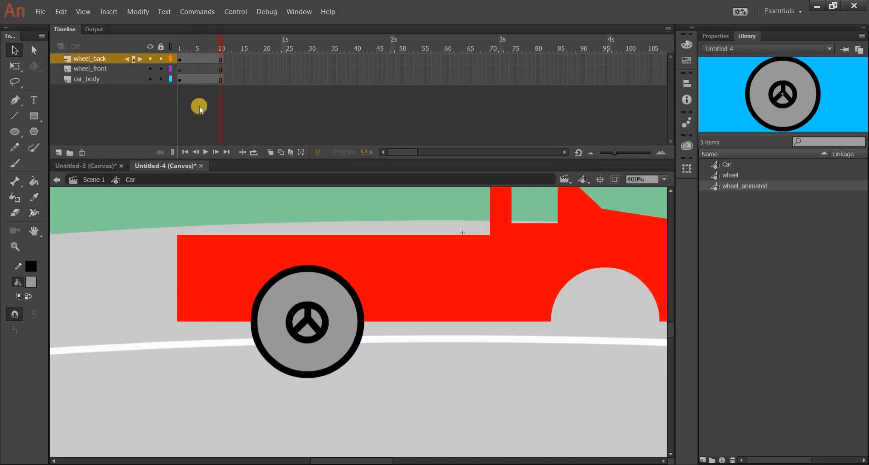
# Step: Lock the car_body and wheel_back layers in the Car symbol, checking the rear wheel symbol's 10-frame tween in between
pyautogui.click(160, 79)
pyautogui.click(160, 59)
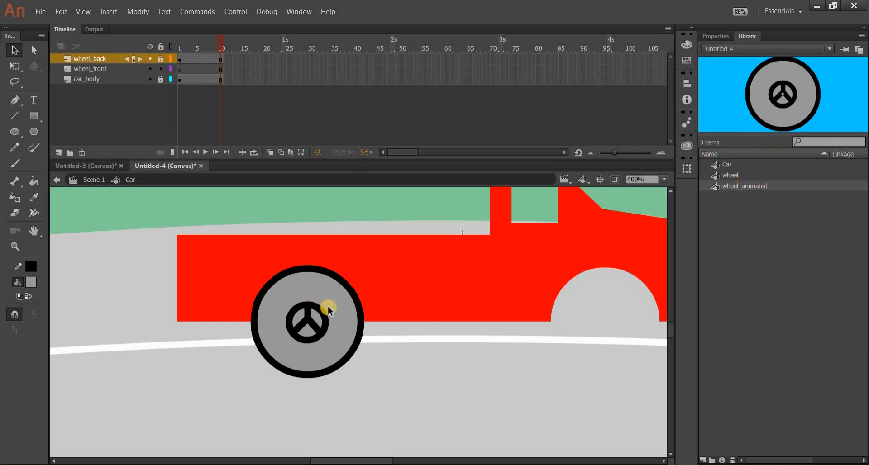
pyautogui.click(162, 74)
pyautogui.click(161, 59)
pyautogui.click(356, 342)
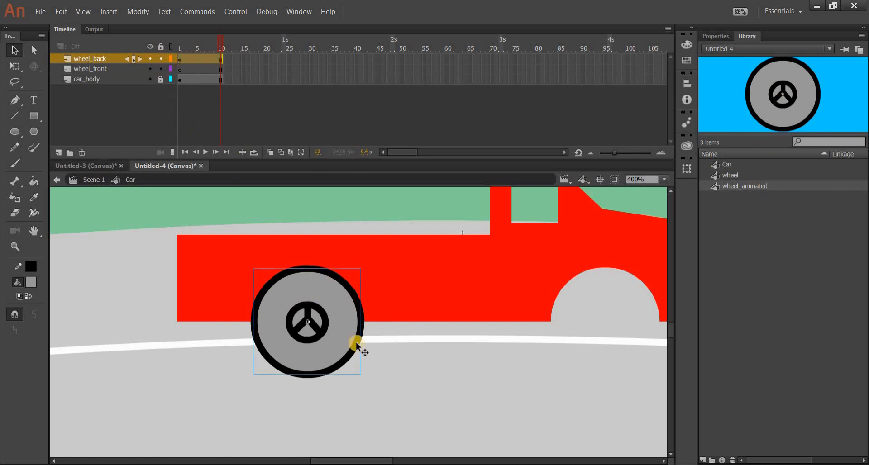
pyautogui.doubleClick(326, 294)
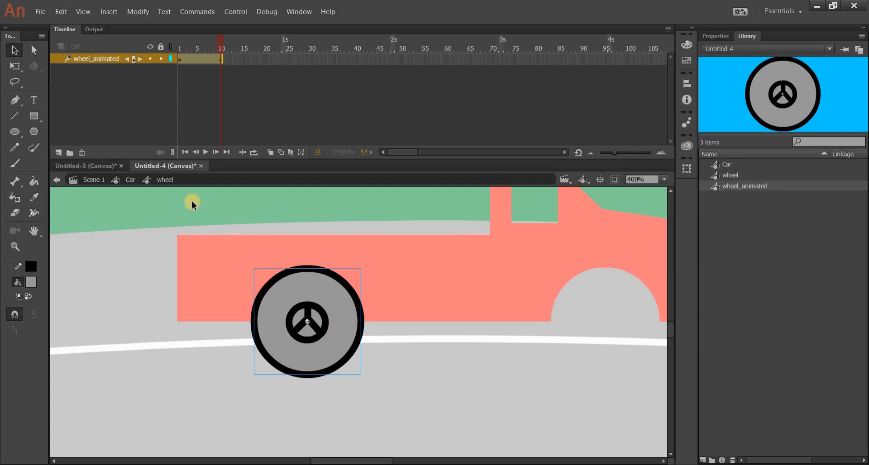
pyautogui.click(130, 180)
pyautogui.click(160, 59)
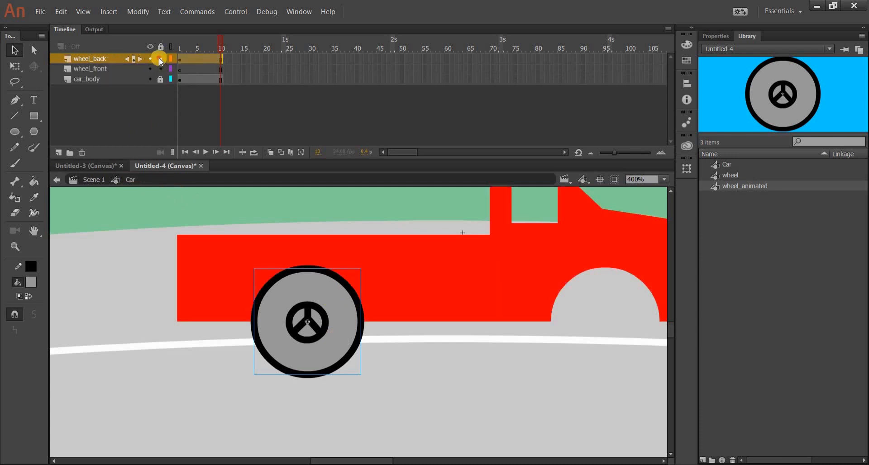
# Step: Try to place an instance of the wheel symbol in the front wheel arch with the locked wheel_back layer active
pyautogui.click(744, 175)
pyautogui.moveTo(782, 94); pyautogui.dragTo(610, 287)
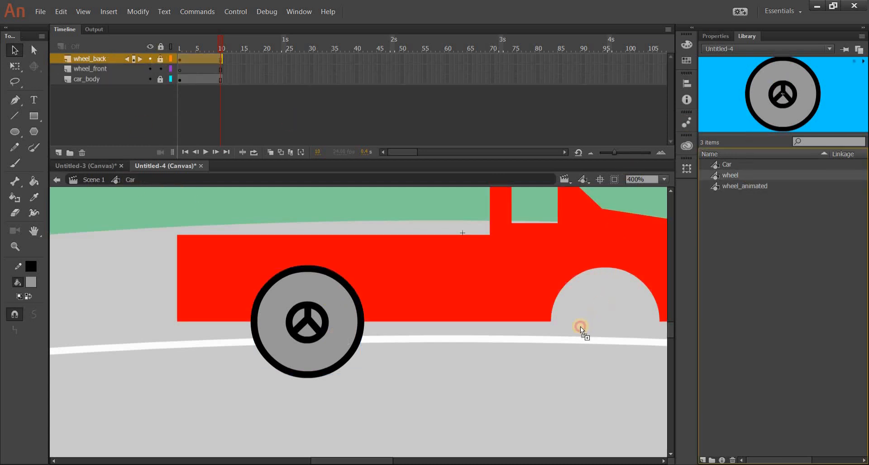
pyautogui.moveTo(580, 327); pyautogui.dragTo(580, 328)
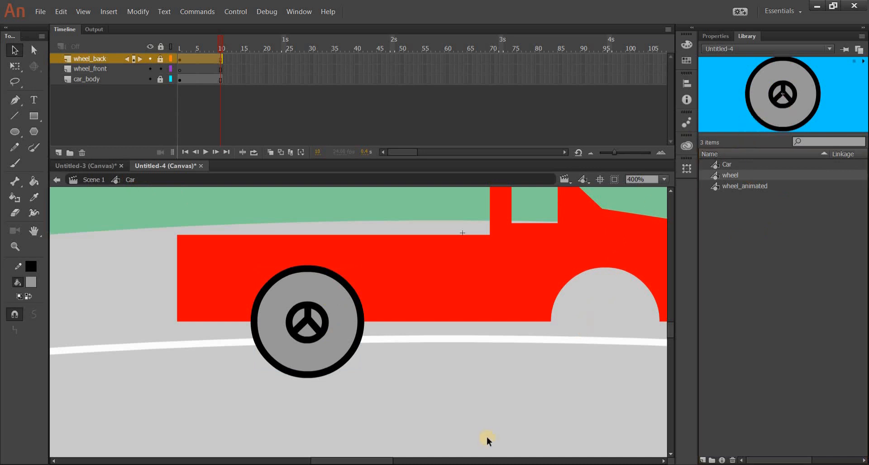
# Step: Place an instance of the wheel symbol on the wheel_front layer and align it with the car's front wheel arch
pyautogui.click(661, 180)
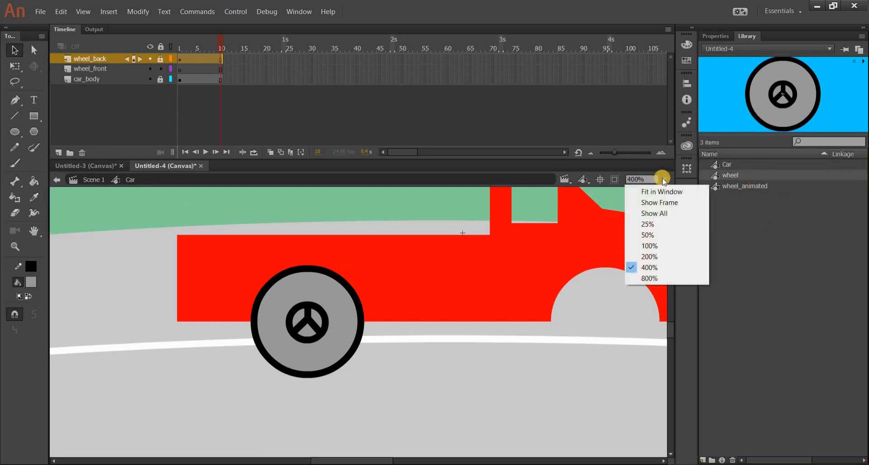
pyautogui.click(667, 212)
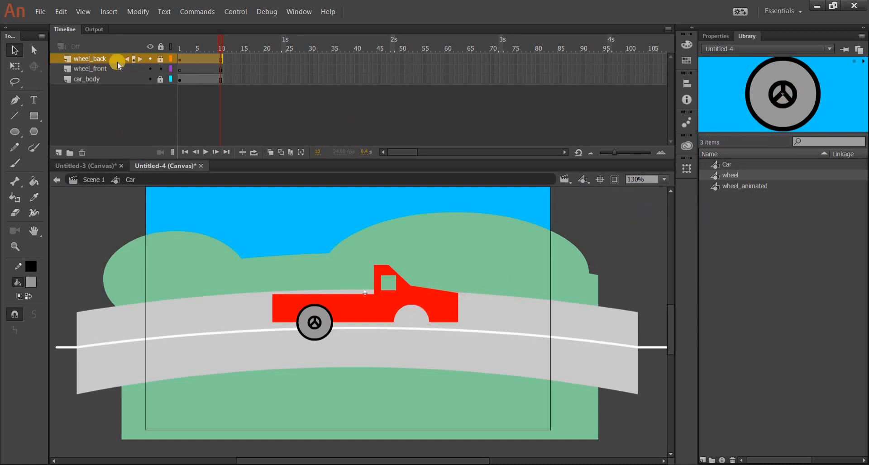
pyautogui.click(91, 69)
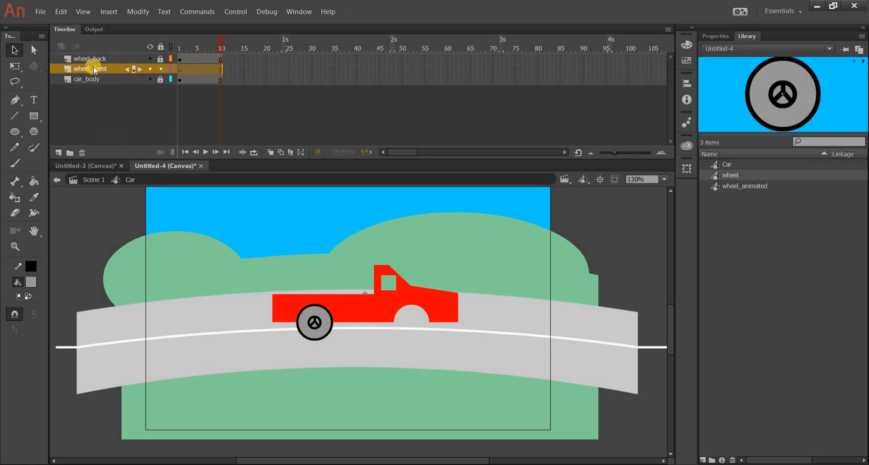
pyautogui.moveTo(781, 84); pyautogui.dragTo(602, 219)
pyautogui.moveTo(406, 324); pyautogui.dragTo(407, 326)
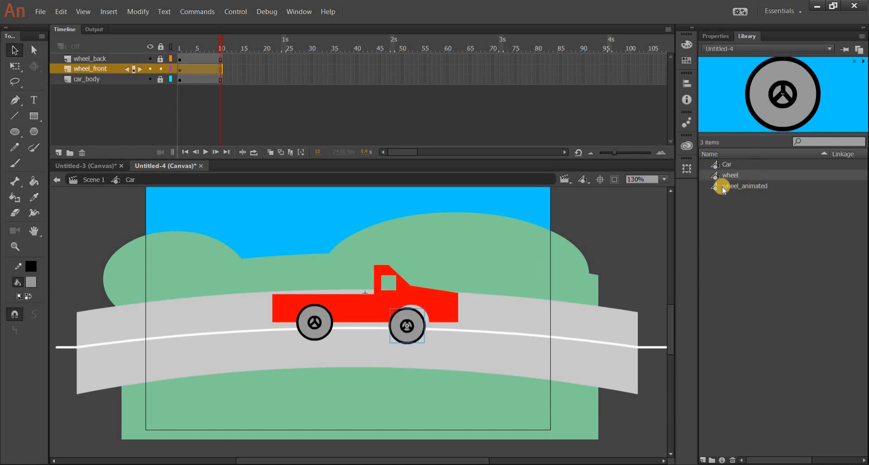
pyautogui.click(728, 177)
pyautogui.click(729, 186)
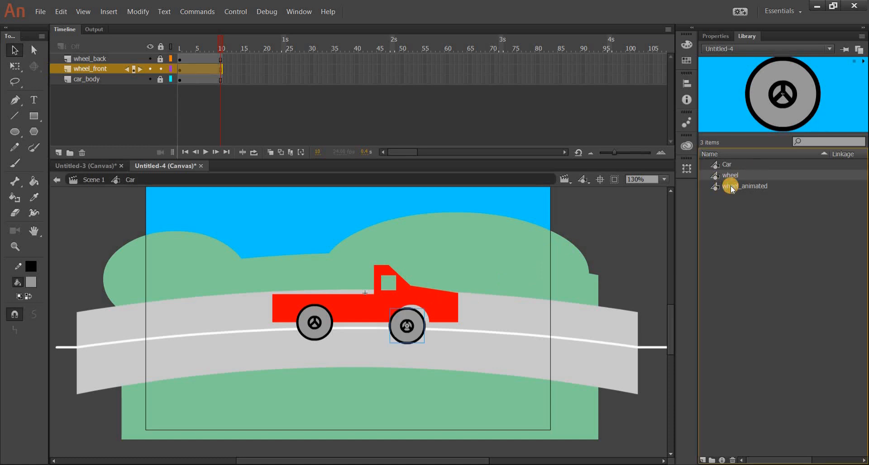
pyautogui.click(728, 177)
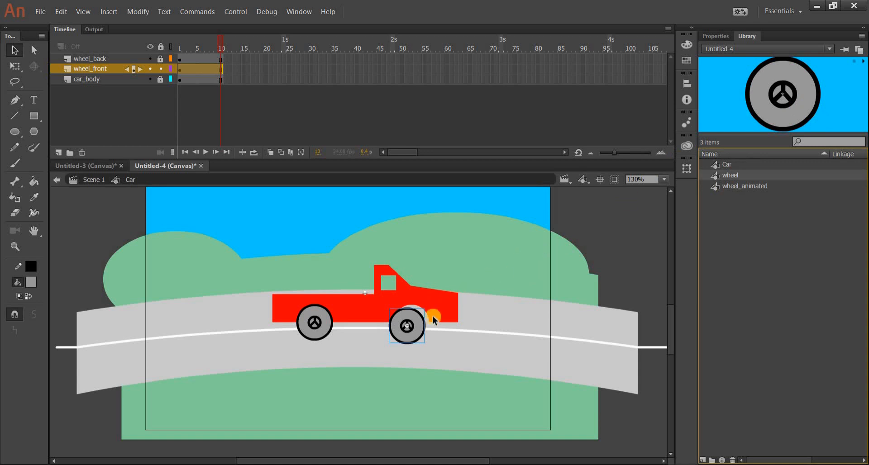
pyautogui.moveTo(420, 319); pyautogui.dragTo(425, 317)
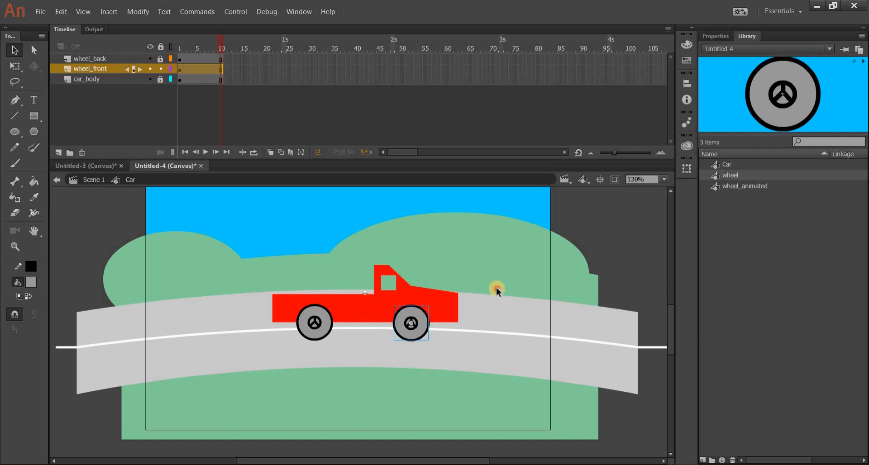
pyautogui.click(368, 199)
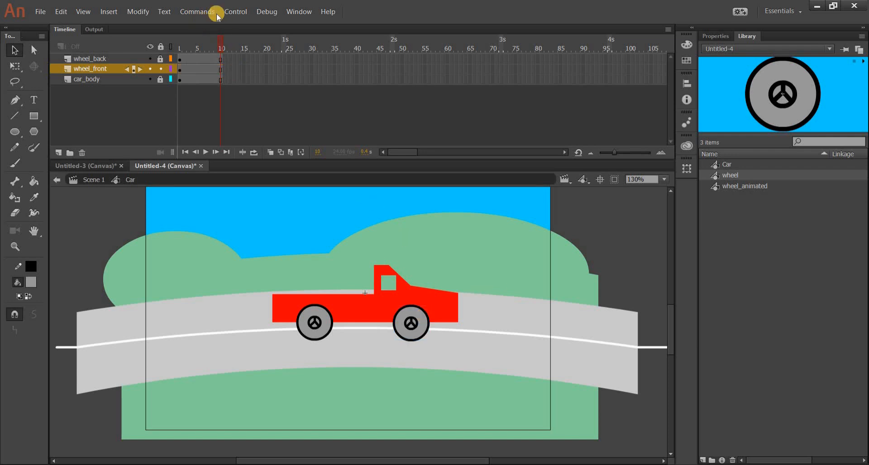
# Step: Test the car scene with both wheels in the browser and close the preview
pyautogui.click(235, 12)
pyautogui.click(271, 107)
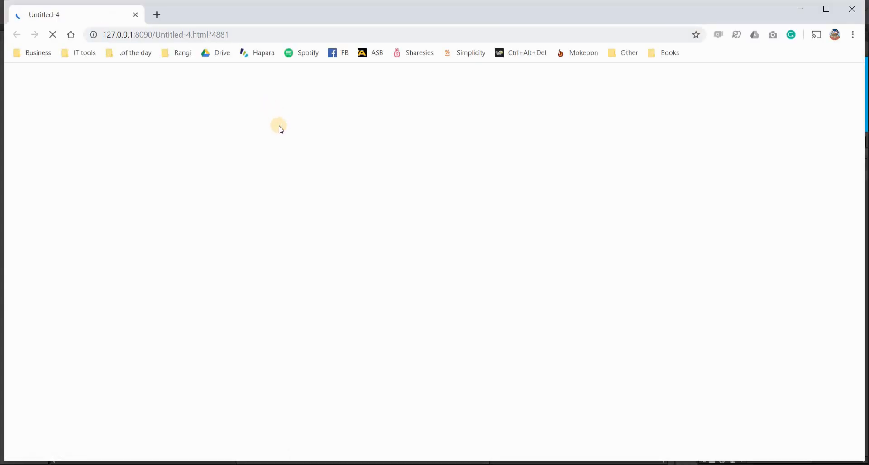
pyautogui.click(135, 14)
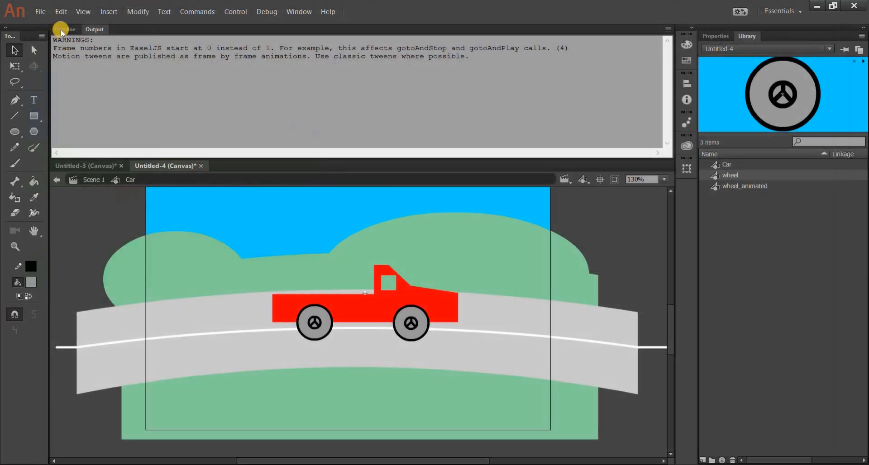
# Step: Return to the timeline, lock the wheel_front layer and go back to Scene 1
pyautogui.click(63, 29)
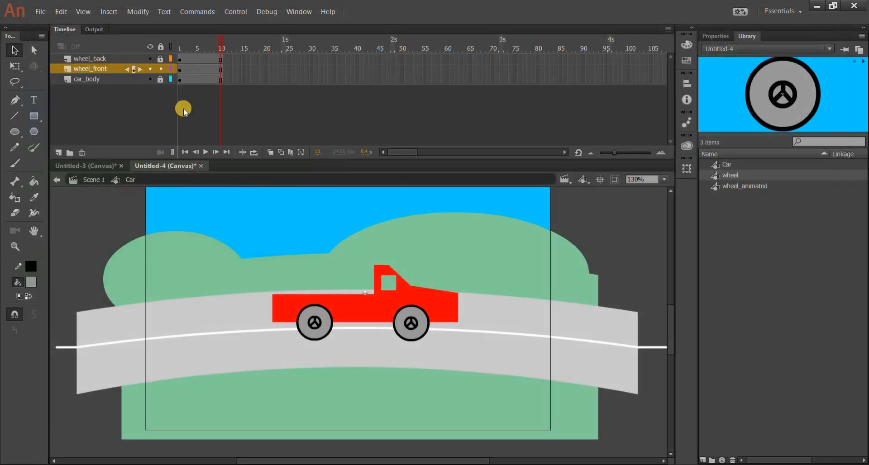
pyautogui.click(160, 68)
pyautogui.click(97, 186)
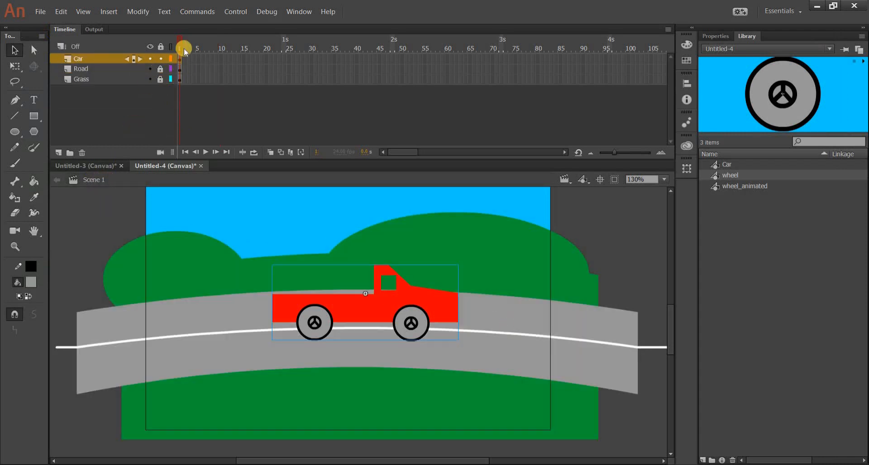
# Step: Review the nested timelines of the Car symbol and its rear wheel, unlocking the Car layers for access and relocking all three
pyautogui.doubleClick(368, 312)
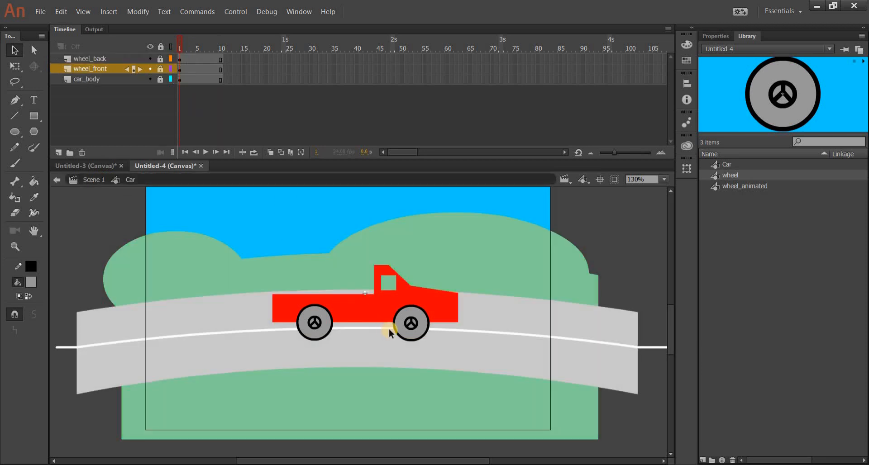
pyautogui.doubleClick(412, 332)
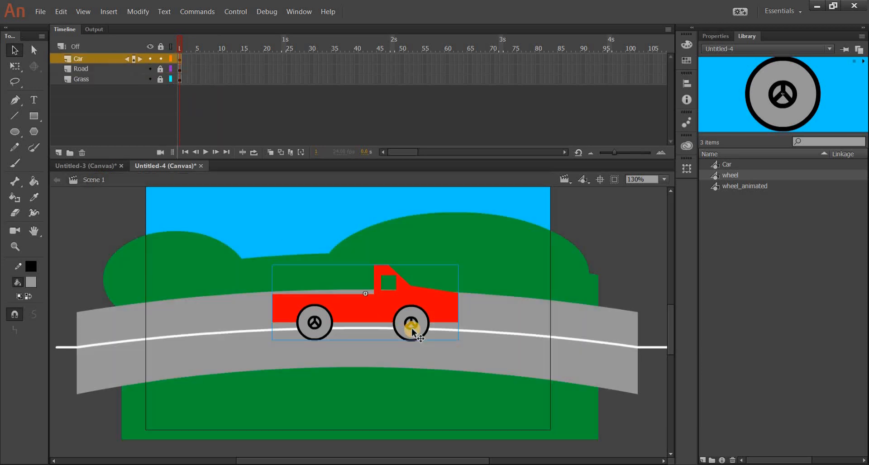
pyautogui.doubleClick(310, 322)
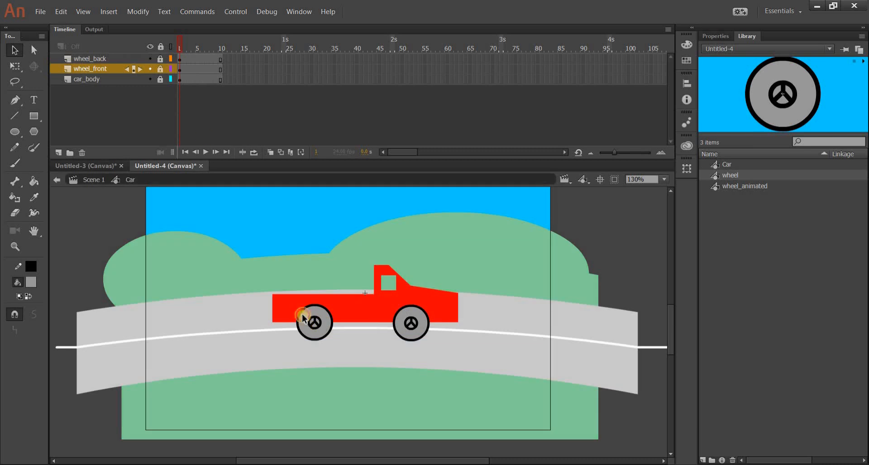
pyautogui.moveTo(159, 53); pyautogui.dragTo(163, 80)
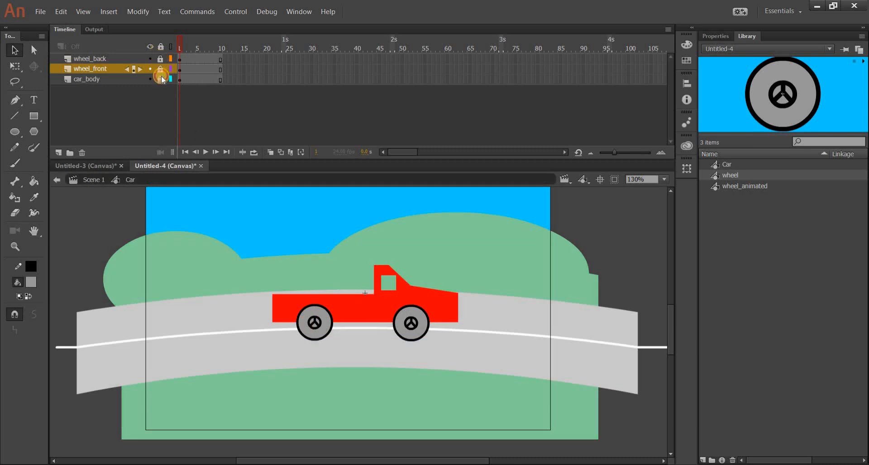
pyautogui.doubleClick(327, 317)
pyautogui.click(128, 181)
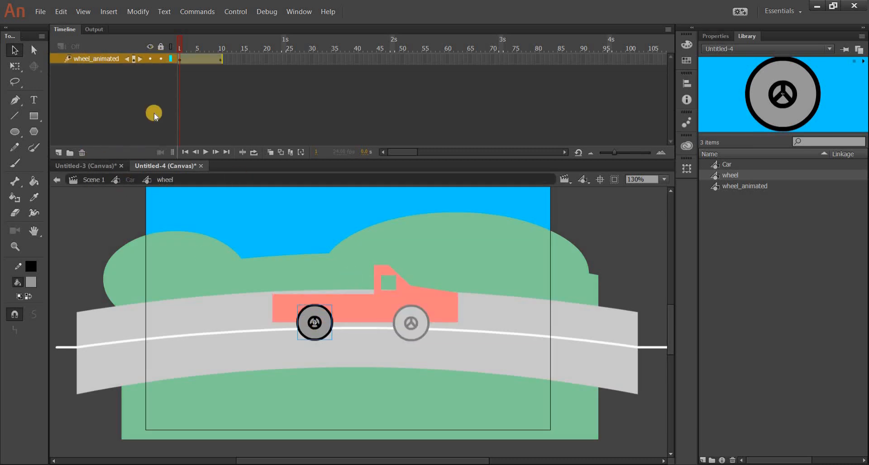
pyautogui.moveTo(159, 58); pyautogui.dragTo(158, 95)
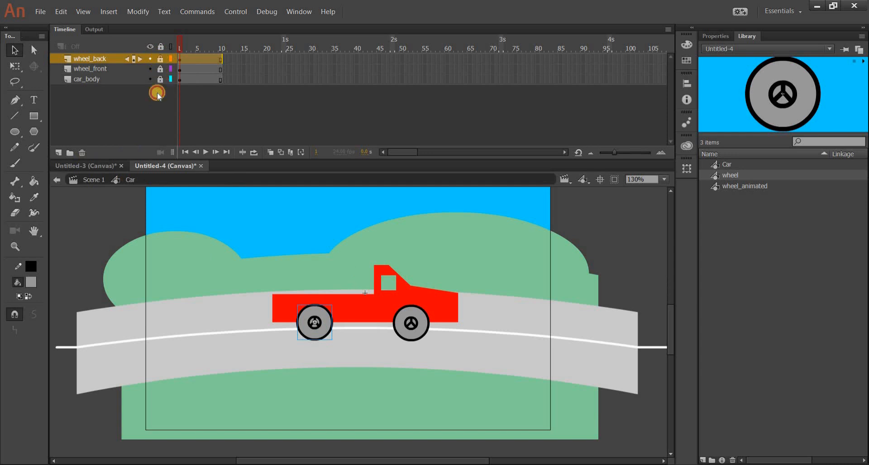
# Step: Return to Scene 1 and extend the Car, Road and Grass layers with frames up to the 4-second mark
pyautogui.click(93, 183)
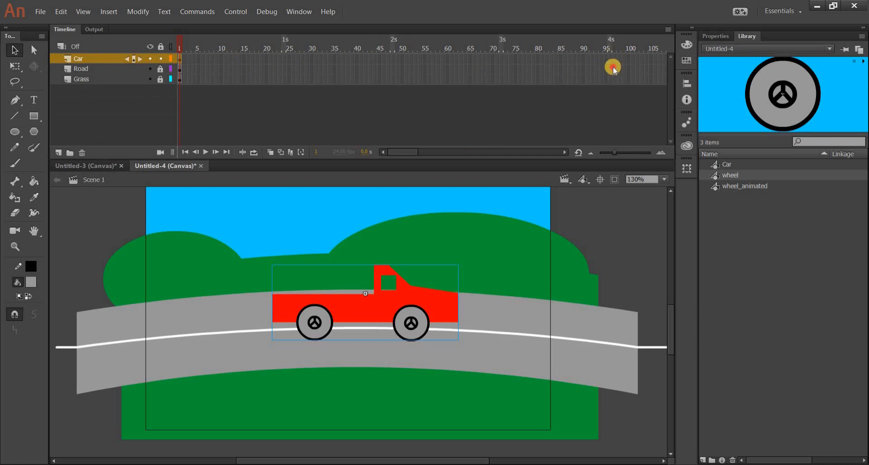
pyautogui.moveTo(612, 62); pyautogui.dragTo(611, 80)
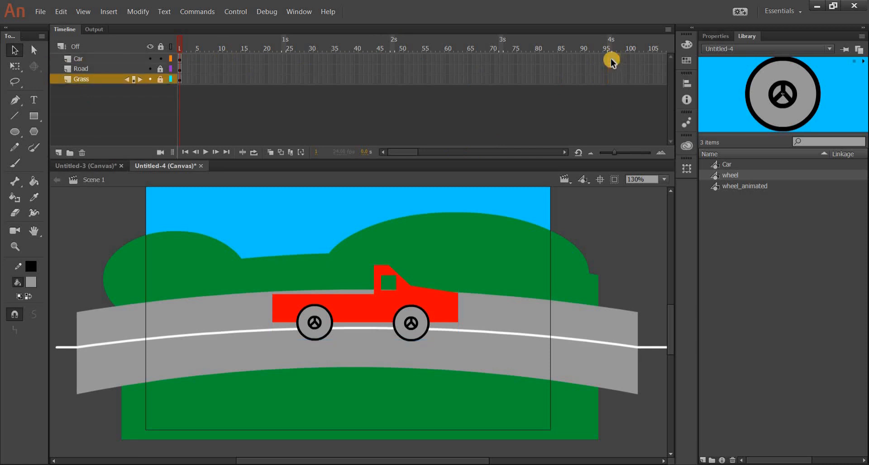
pyautogui.click(619, 59)
pyautogui.rightClick(612, 59)
pyautogui.press('Return')
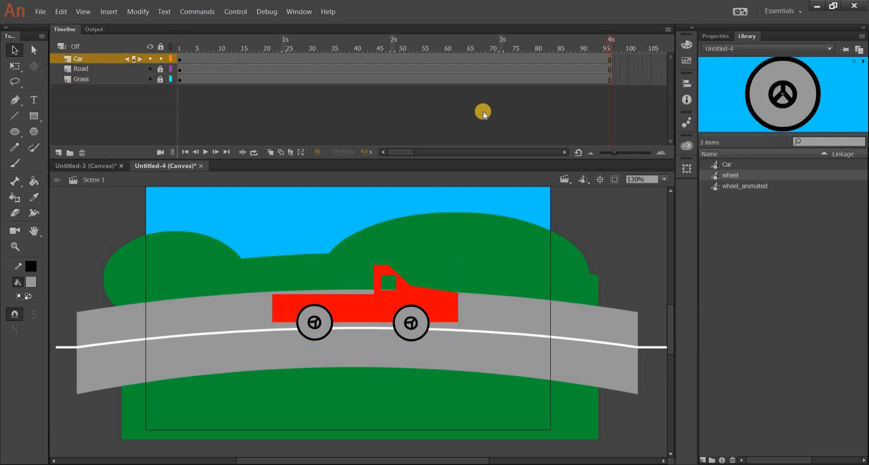
# Step: Test the extended scene in the browser, close the preview and return to the timeline
pyautogui.click(236, 11)
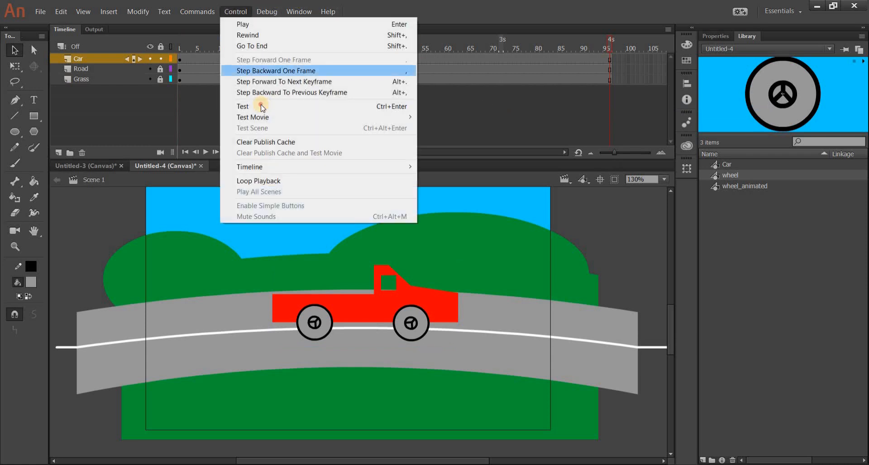
pyautogui.press('Return')
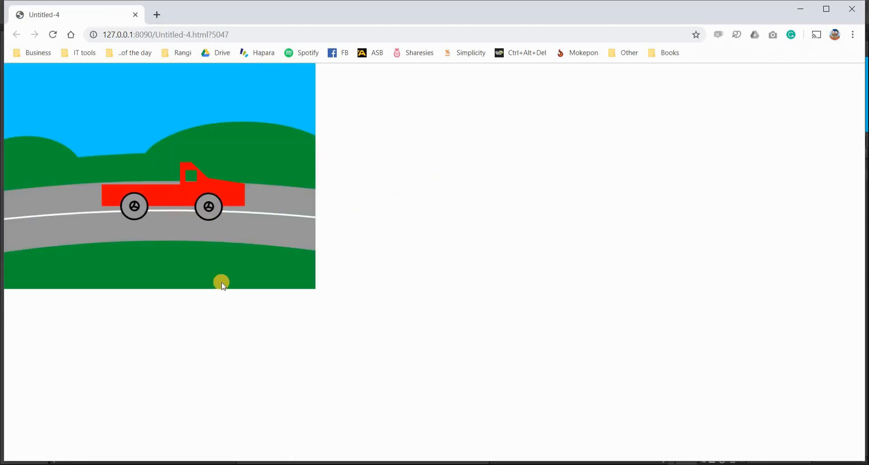
pyautogui.click(135, 14)
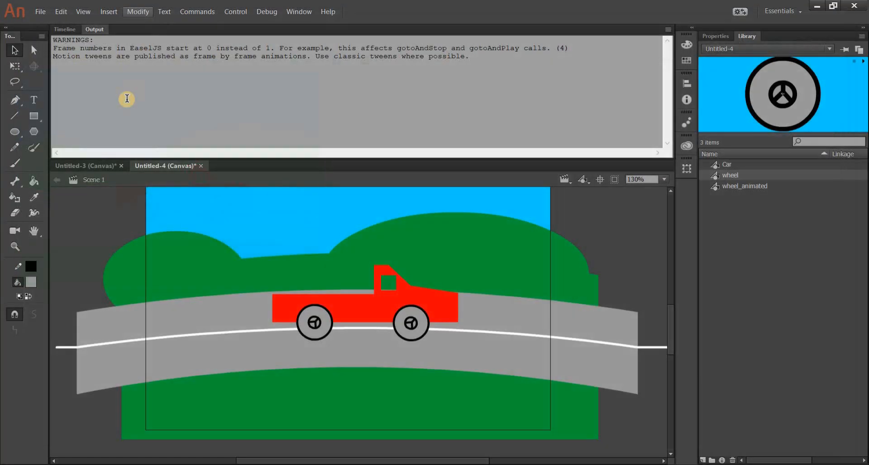
pyautogui.click(69, 31)
# Step: Move the car off the left side of the stage, level with the start of the road
pyautogui.moveTo(375, 304); pyautogui.dragTo(287, 310)
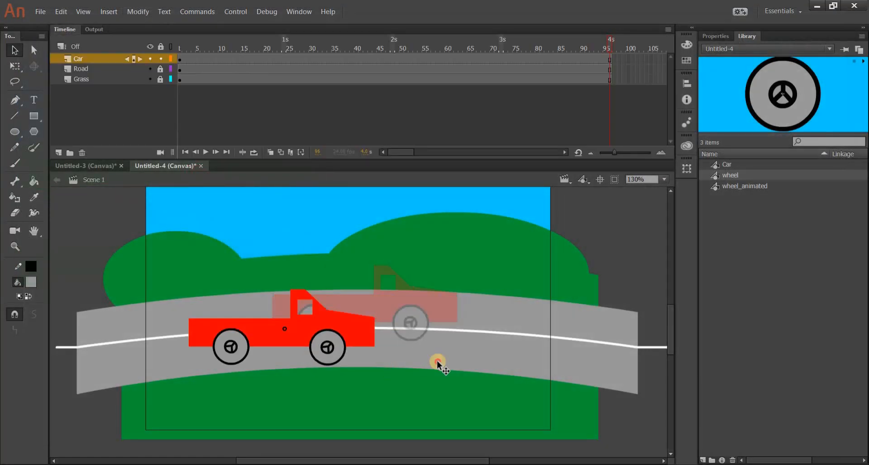
pyautogui.moveTo(437, 364); pyautogui.dragTo(387, 290)
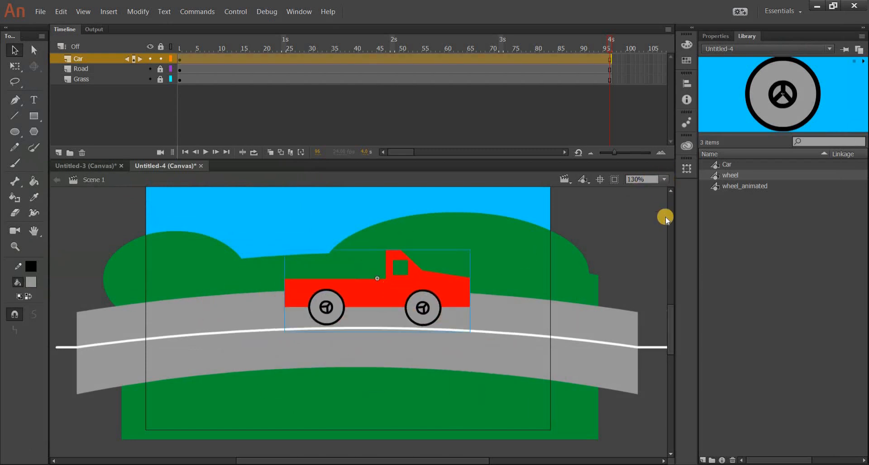
pyautogui.click(664, 179)
pyautogui.click(656, 246)
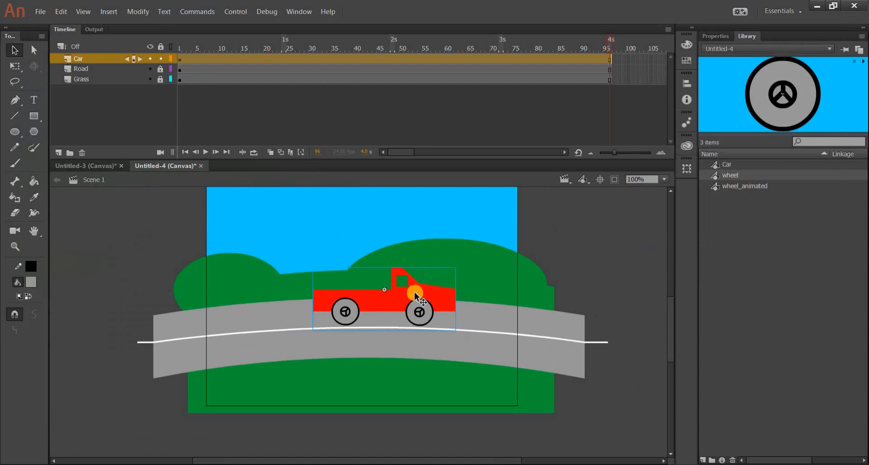
pyautogui.moveTo(414, 292); pyautogui.dragTo(158, 306)
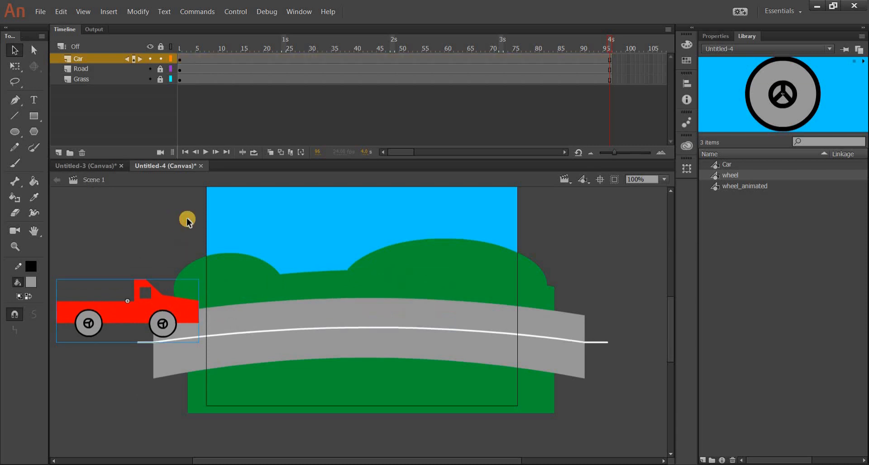
pyautogui.click(186, 218)
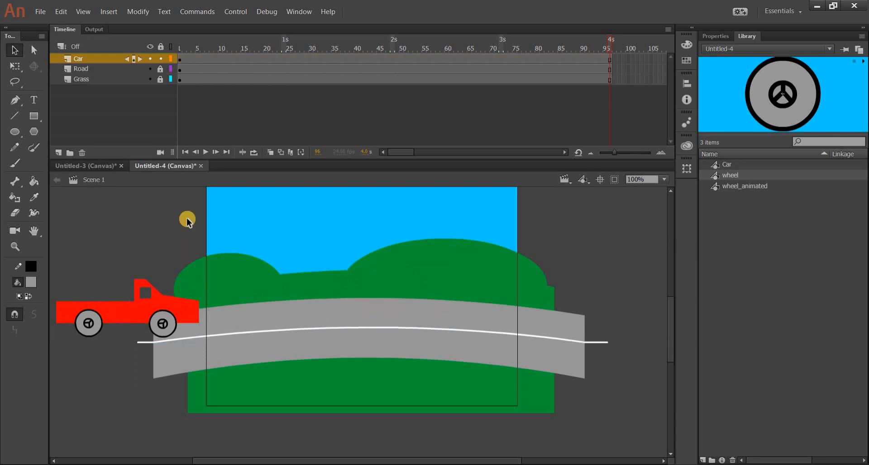
# Step: Create a motion tween on the Car layer and nudge the car's starting position slightly right at frame 1
pyautogui.rightClick(225, 60)
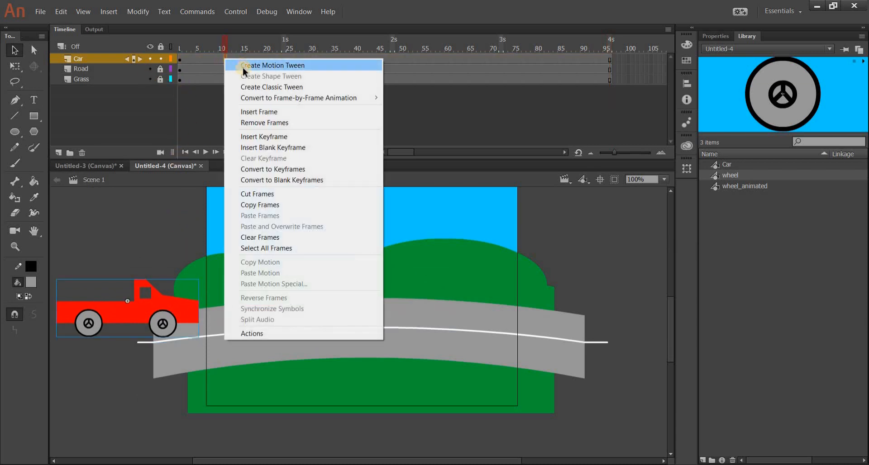
pyautogui.click(235, 64)
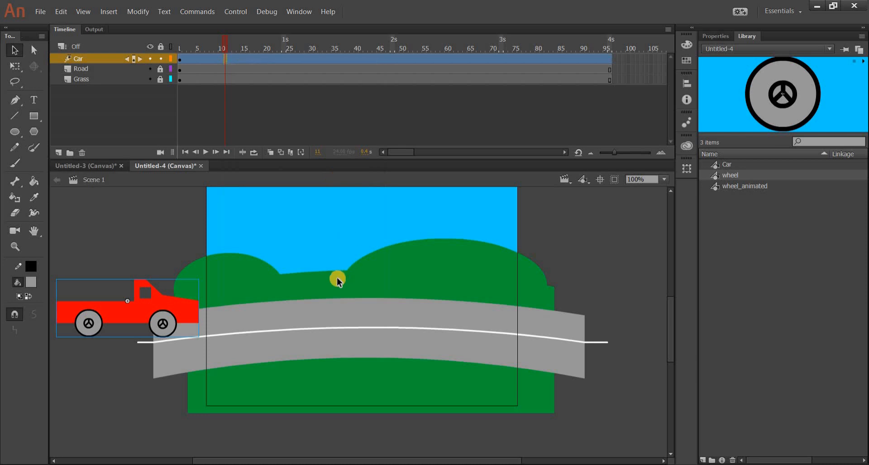
pyautogui.click(181, 60)
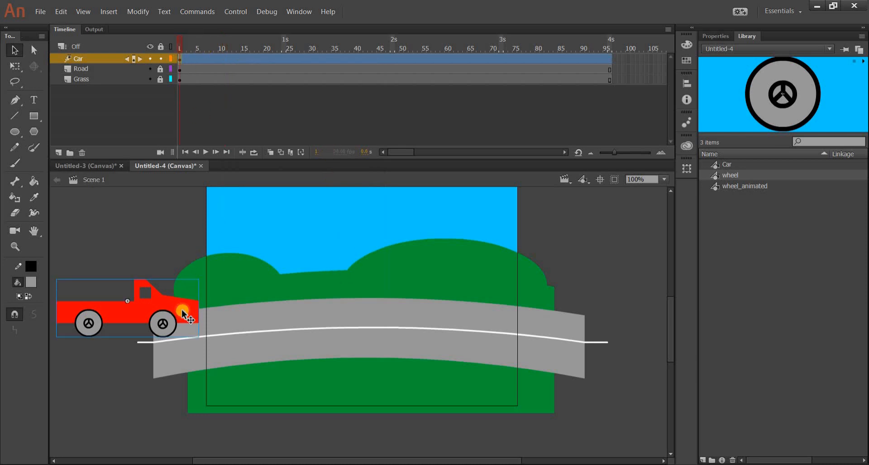
pyautogui.moveTo(177, 307); pyautogui.dragTo(181, 307)
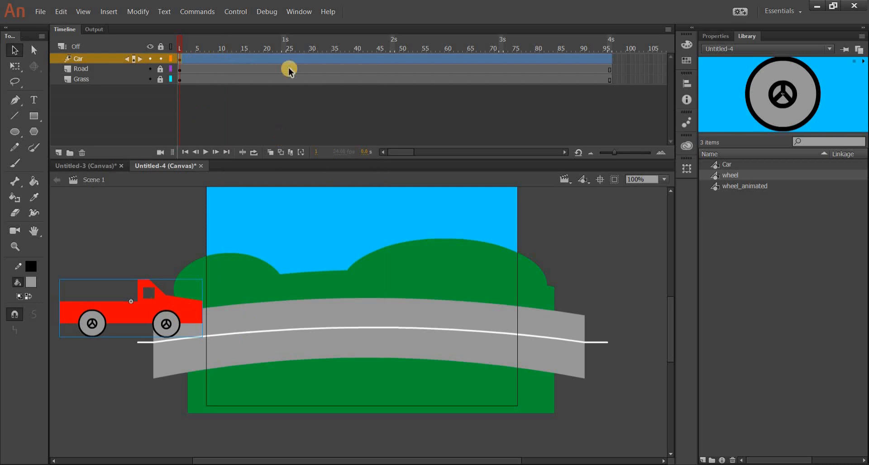
# Step: Move the car horizontally past the right side of the stage at the tween's last frame and play the animation
pyautogui.click(610, 59)
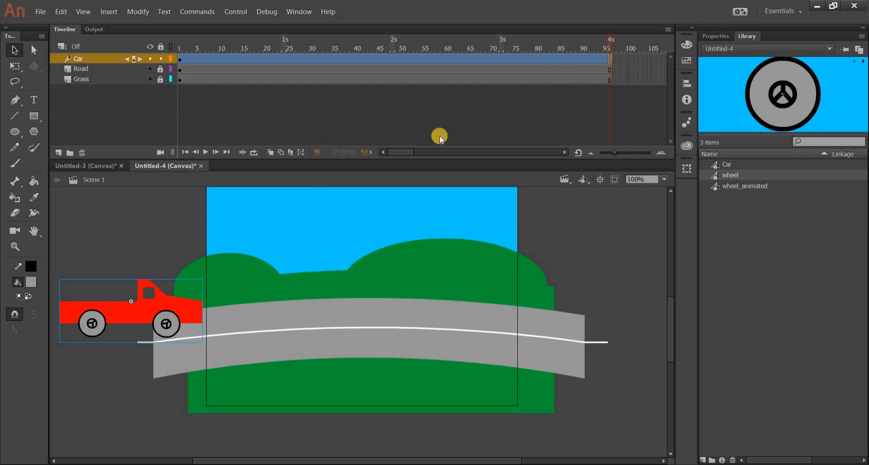
pyautogui.moveTo(159, 320); pyautogui.dragTo(613, 310)
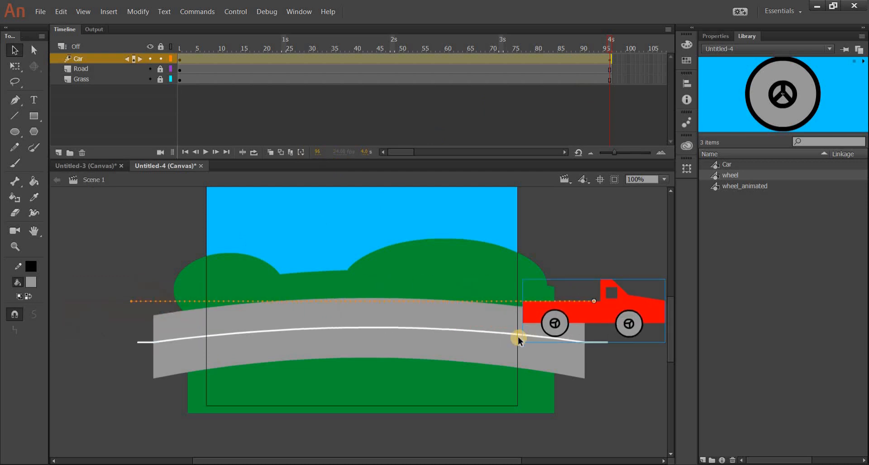
pyautogui.press('Return')
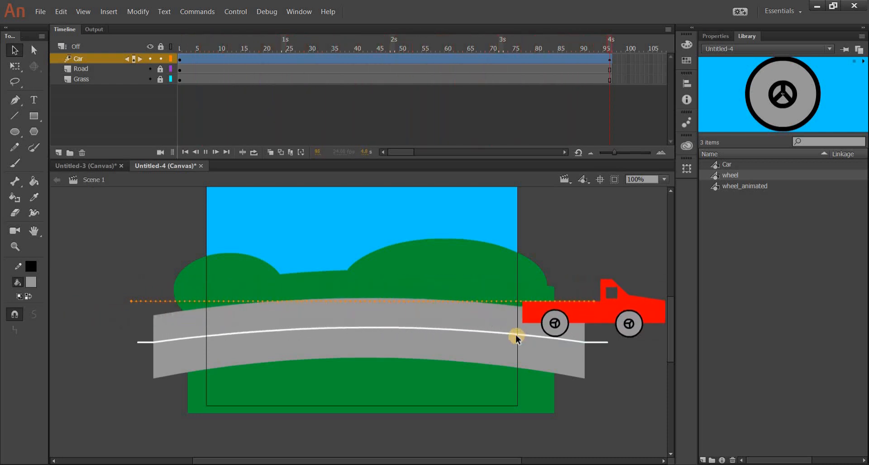
# Step: Bend the car's motion path slightly upward at the 2-second mark to follow the road's curve
pyautogui.moveTo(366, 69); pyautogui.dragTo(382, 59)
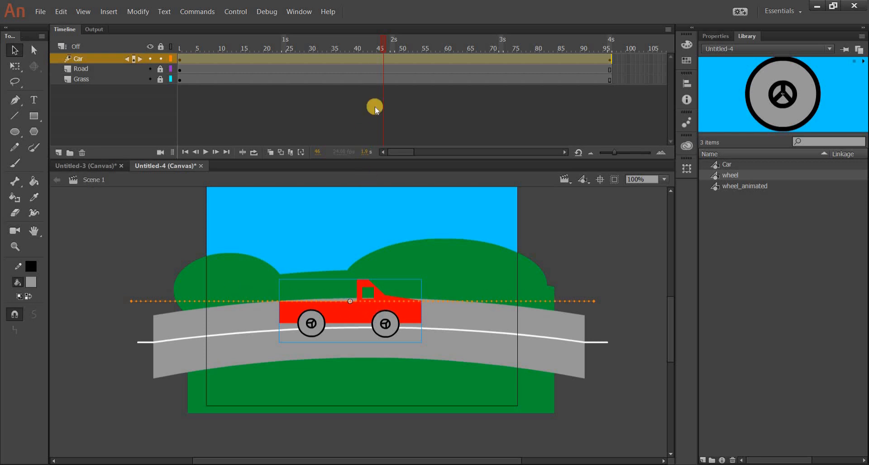
pyautogui.click(393, 59)
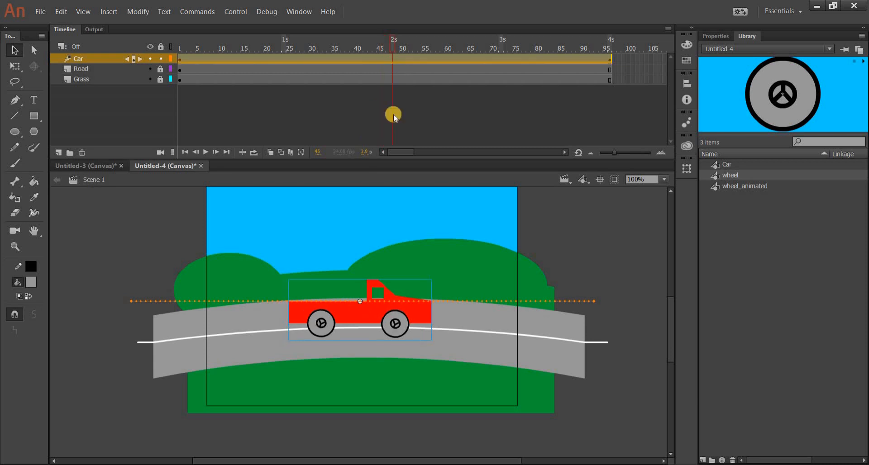
pyautogui.moveTo(361, 300); pyautogui.dragTo(361, 285)
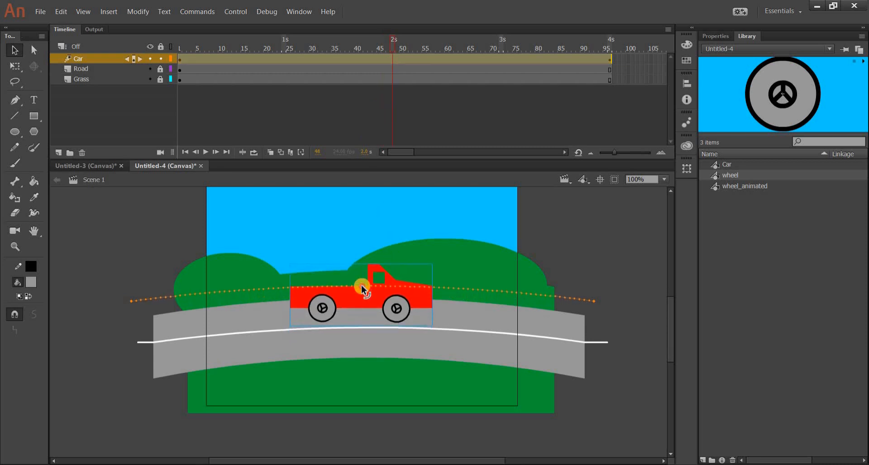
pyautogui.click(570, 242)
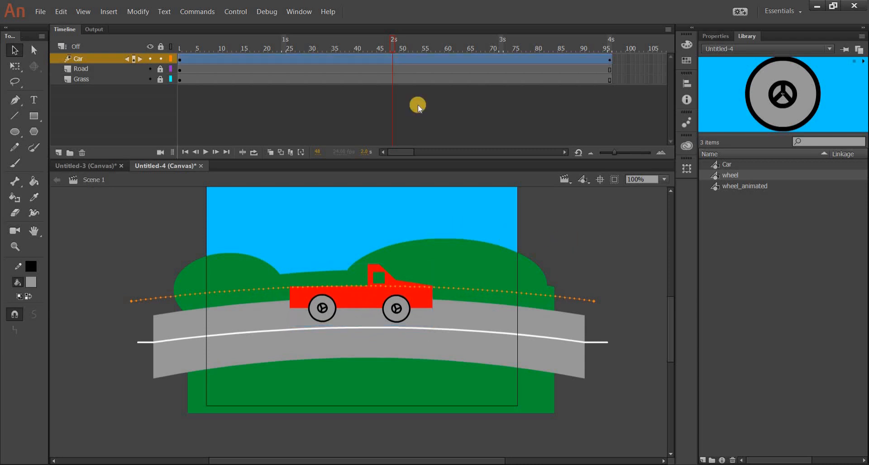
# Step: Test the car driving along the curved path in the browser and close the preview
pyautogui.click(236, 10)
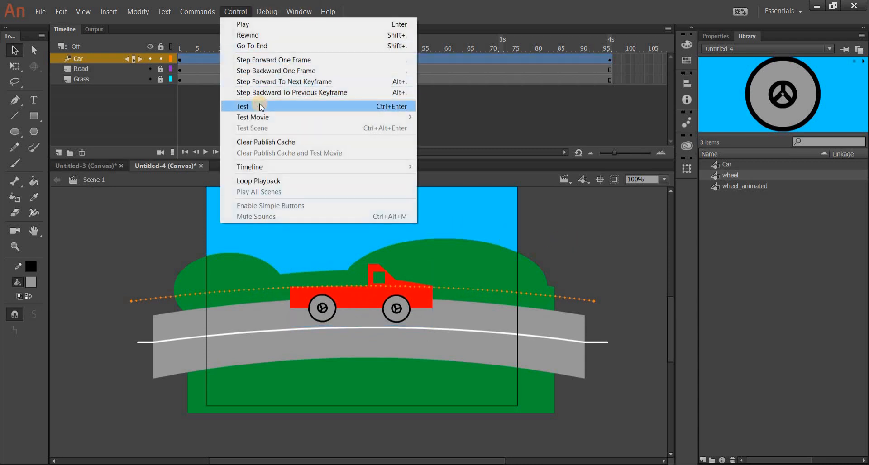
pyautogui.click(261, 108)
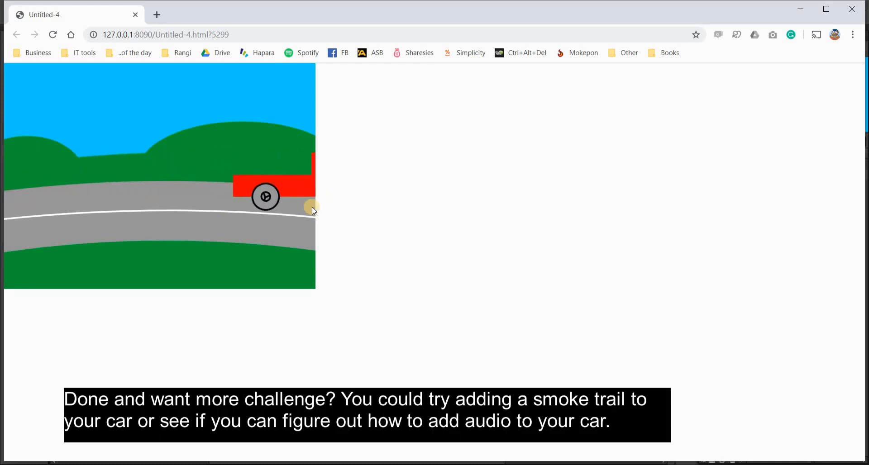
pyautogui.click(134, 16)
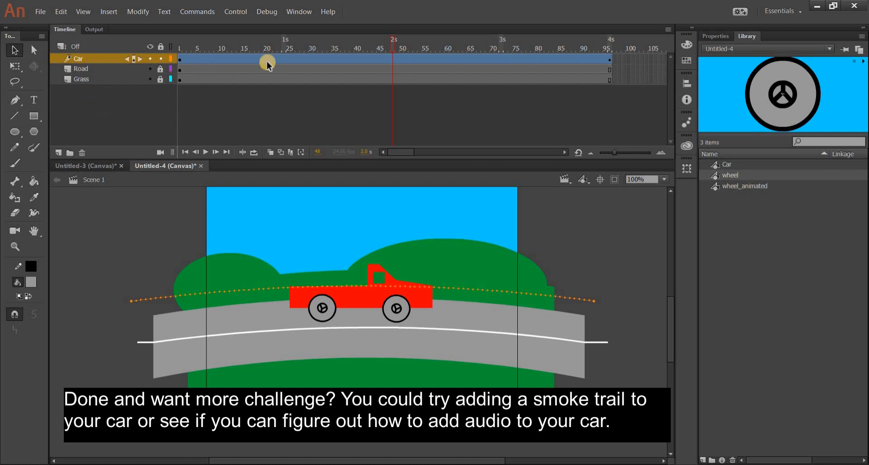
# Step: Examine the nested Car and rear wheel timelines, unlocking the wheel_back layer for access, and return to Scene 1
pyautogui.doubleClick(373, 294)
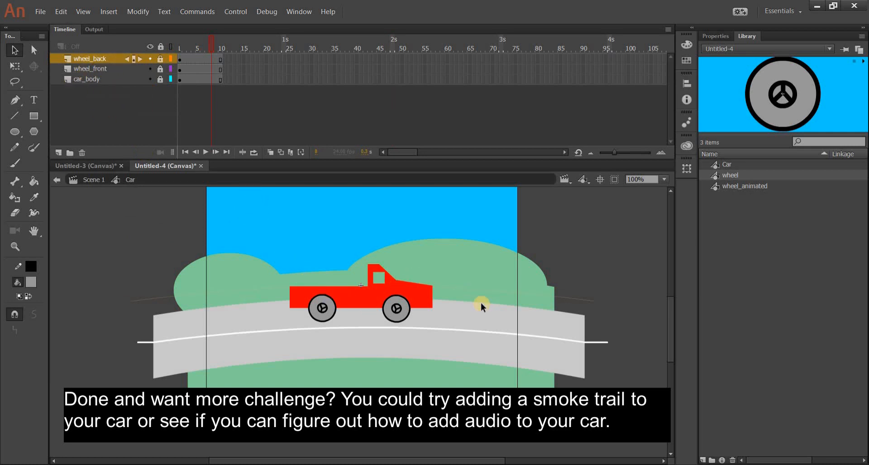
pyautogui.click(93, 68)
pyautogui.click(98, 59)
pyautogui.click(322, 310)
pyautogui.click(324, 316)
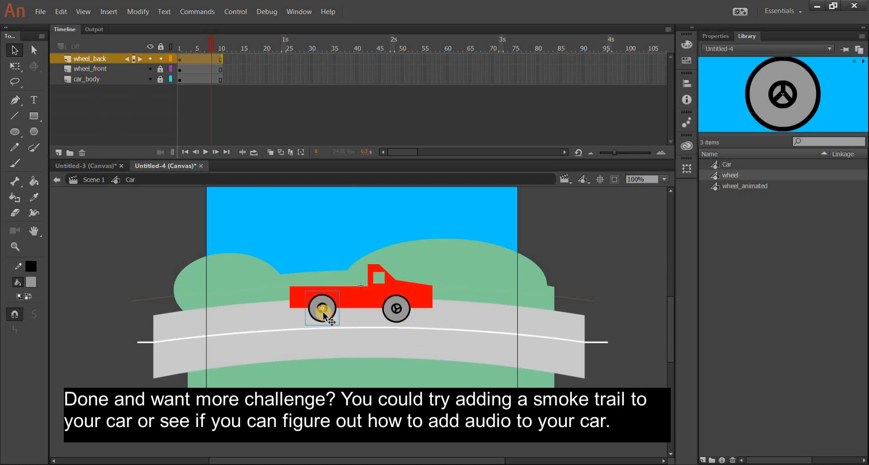
pyautogui.doubleClick(323, 313)
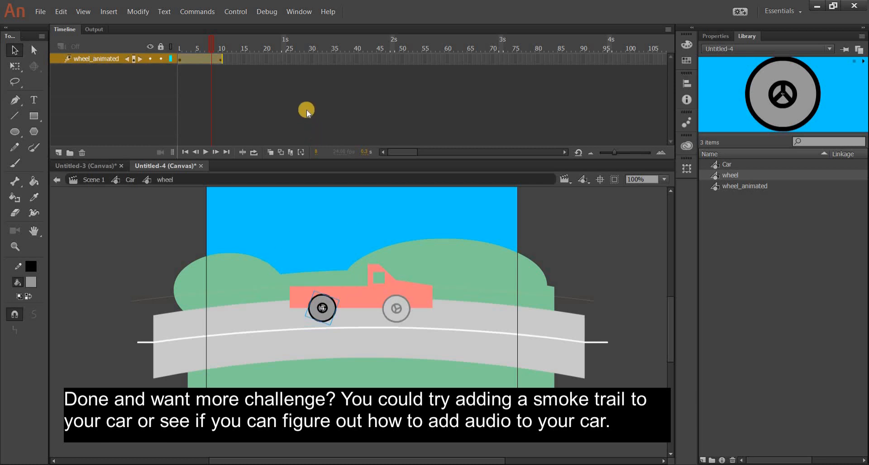
pyautogui.click(191, 60)
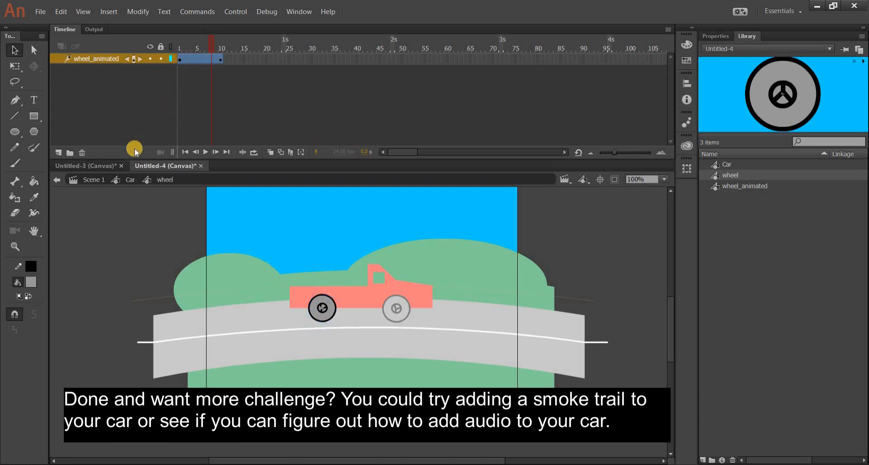
pyautogui.click(82, 180)
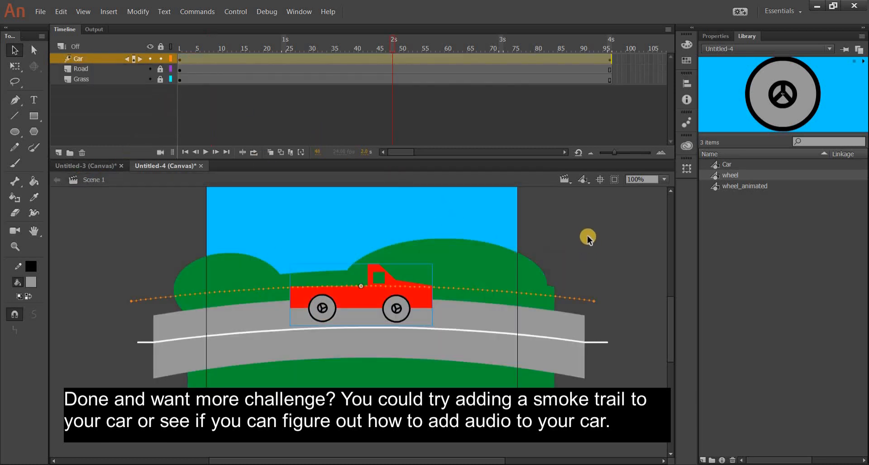
pyautogui.click(584, 233)
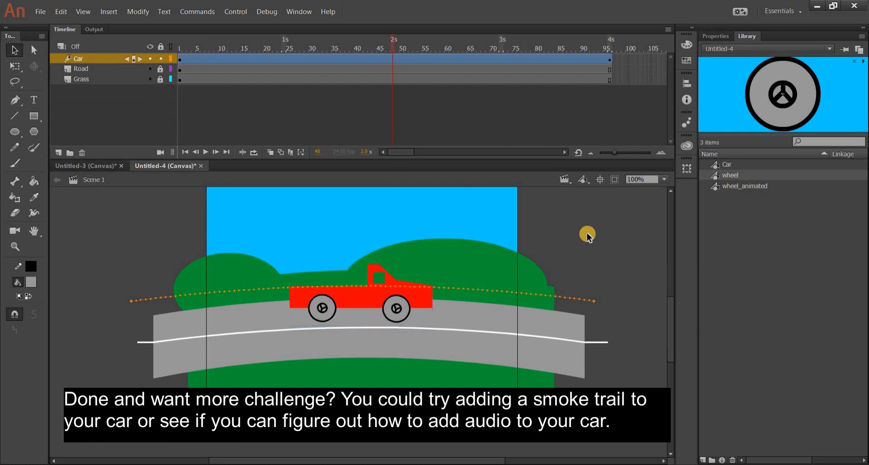